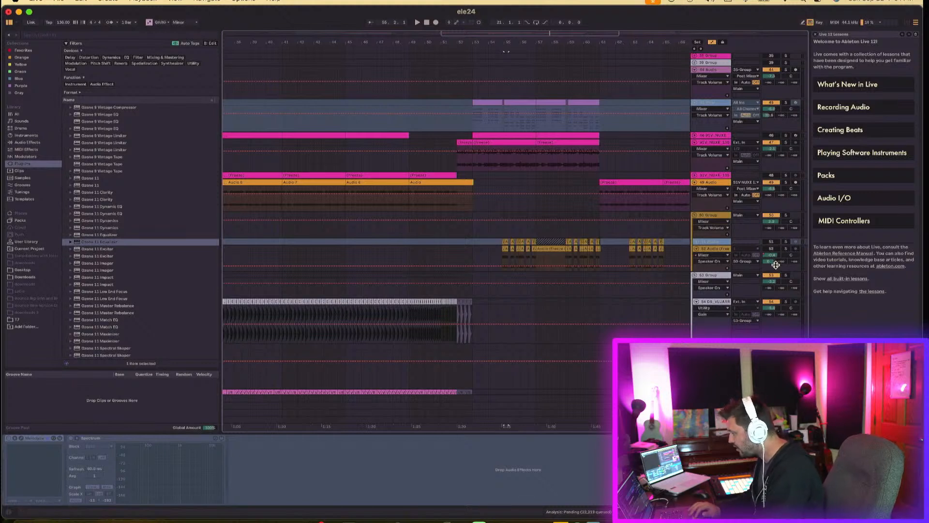
# Step: Open the Ozone 11 Equalizer on 50 Group, inspect its Transient and Sustain curves, and close the plug-in window
pyautogui.click(720, 252)
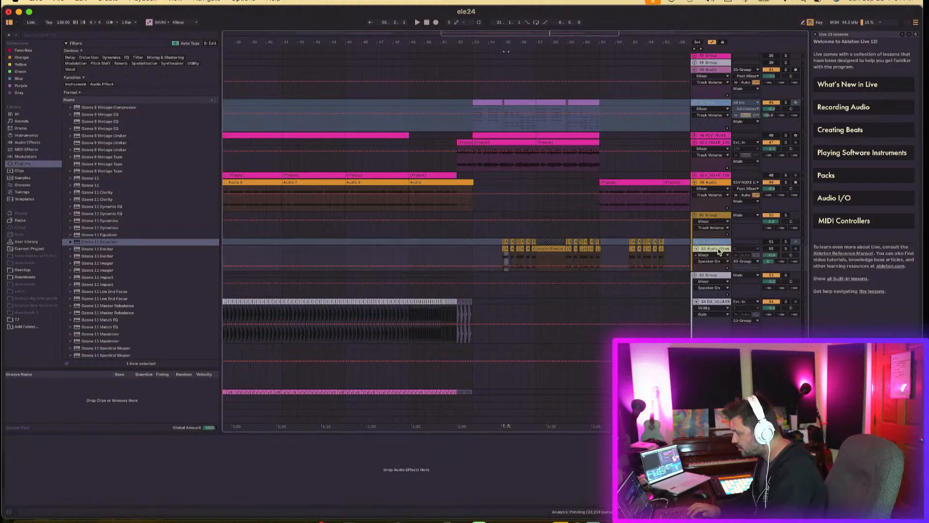
pyautogui.click(706, 213)
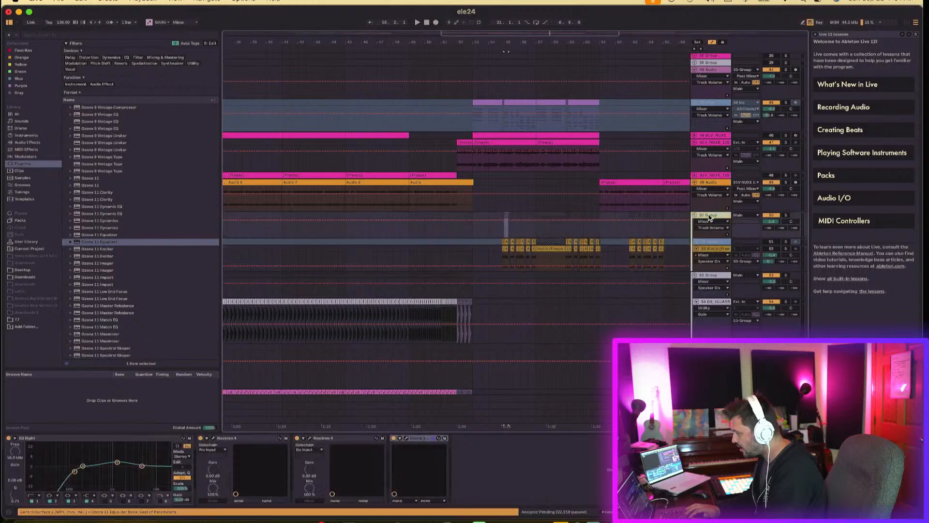
pyautogui.click(406, 438)
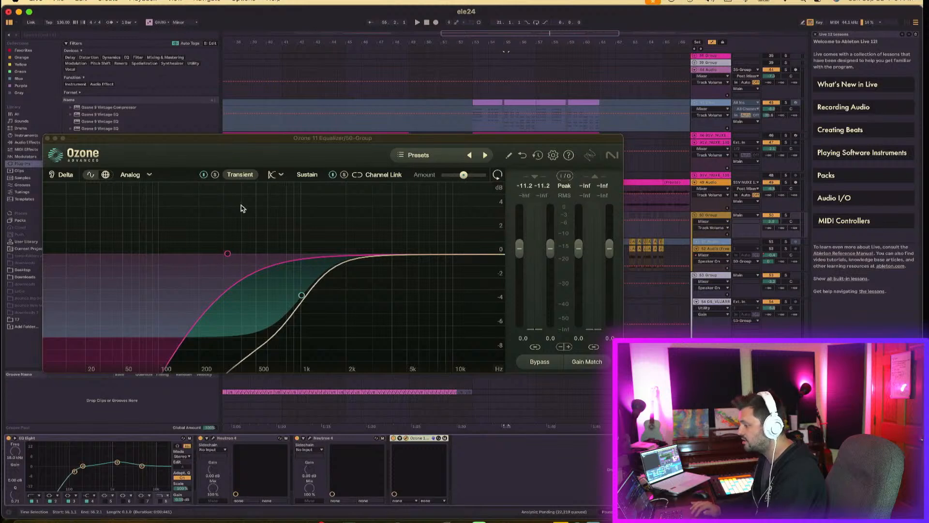
pyautogui.click(309, 175)
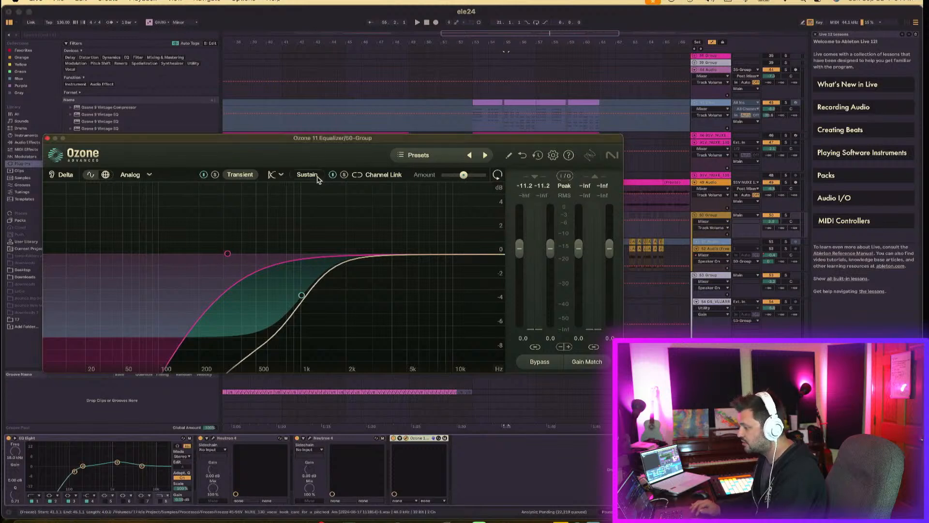
pyautogui.click(46, 139)
pyautogui.click(604, 170)
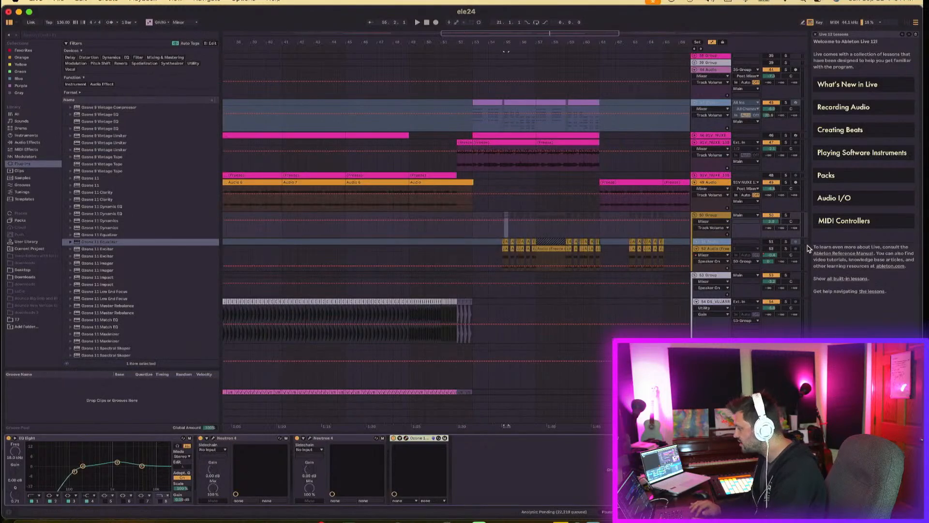
# Step: Solo the frozen audio track inside 50 Group and listen to it from its clips just after bar 54
pyautogui.click(772, 250)
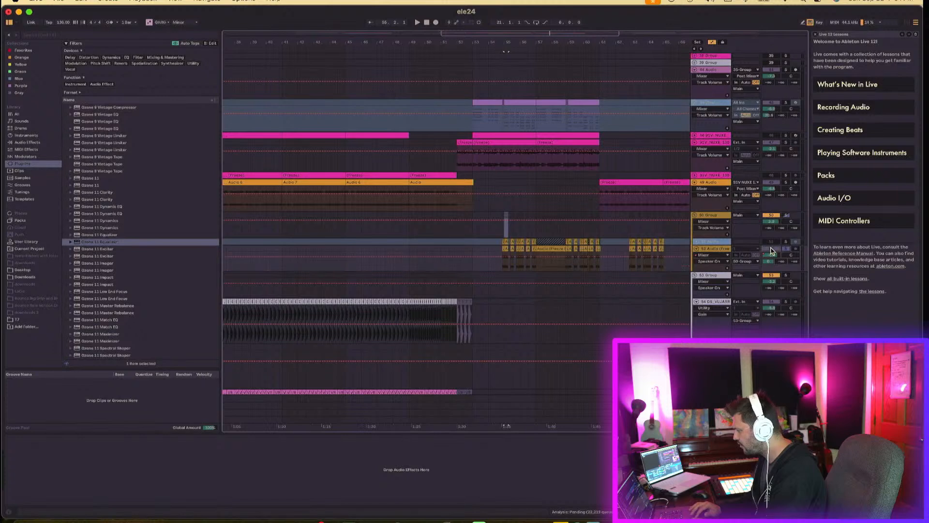
pyautogui.click(501, 266)
pyautogui.press('space')
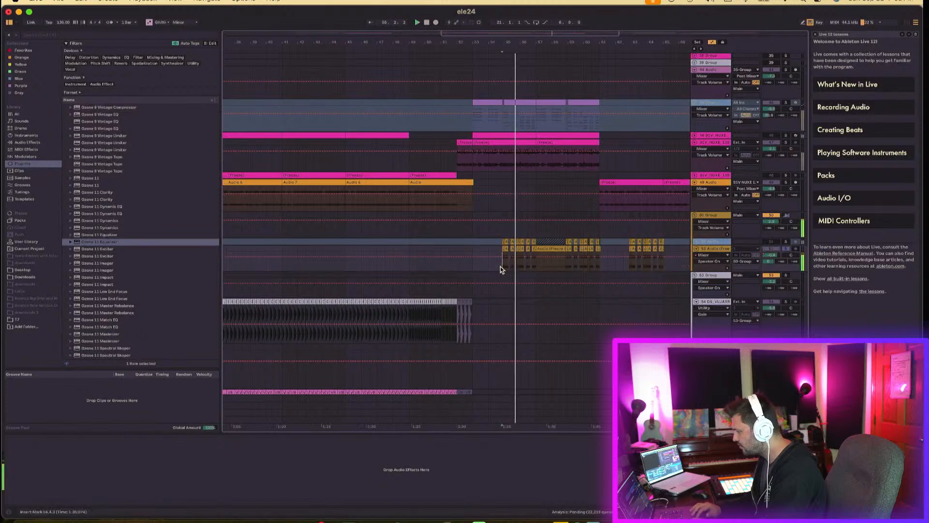
pyautogui.press('space')
pyautogui.press('space')
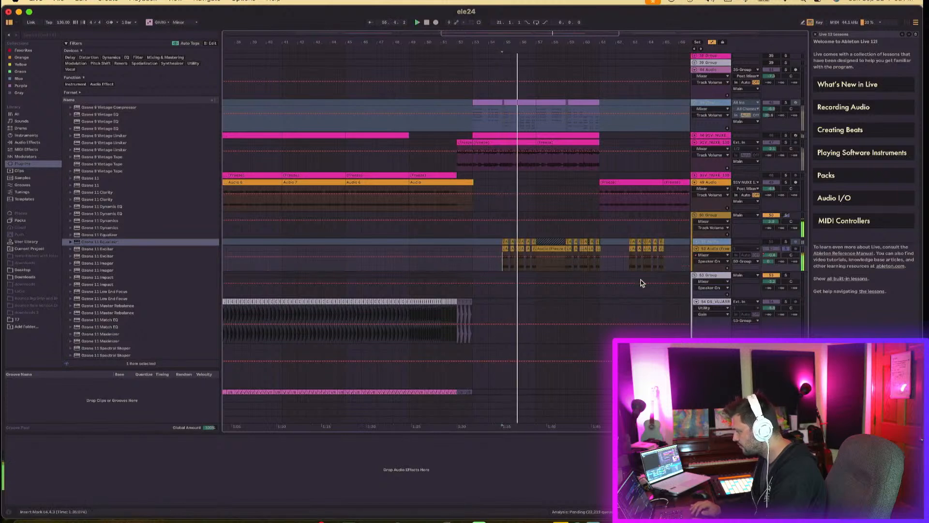
# Step: Select the clips on the 44 Audio track from bar 9 and set that track's volume to -3.1 dB
pyautogui.moveTo(622, 42); pyautogui.dragTo(519, 42)
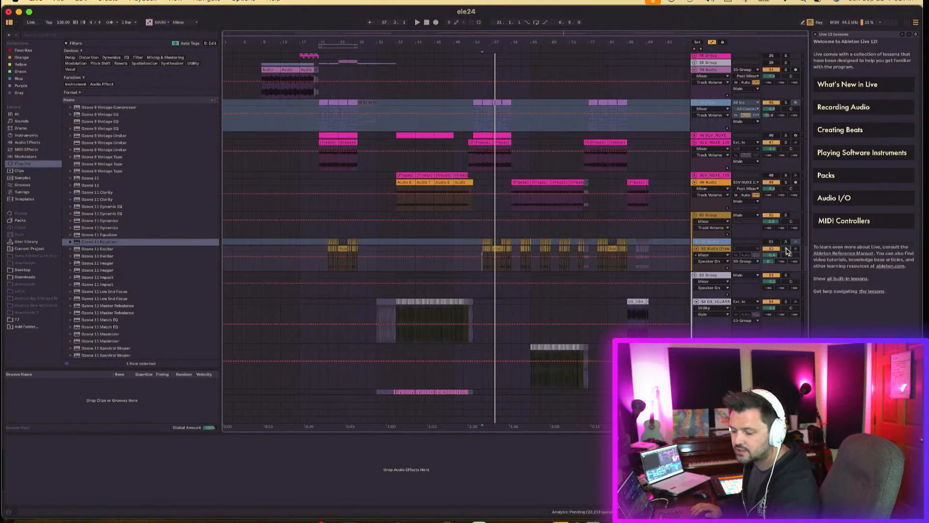
pyautogui.scroll(5, 346, 302)
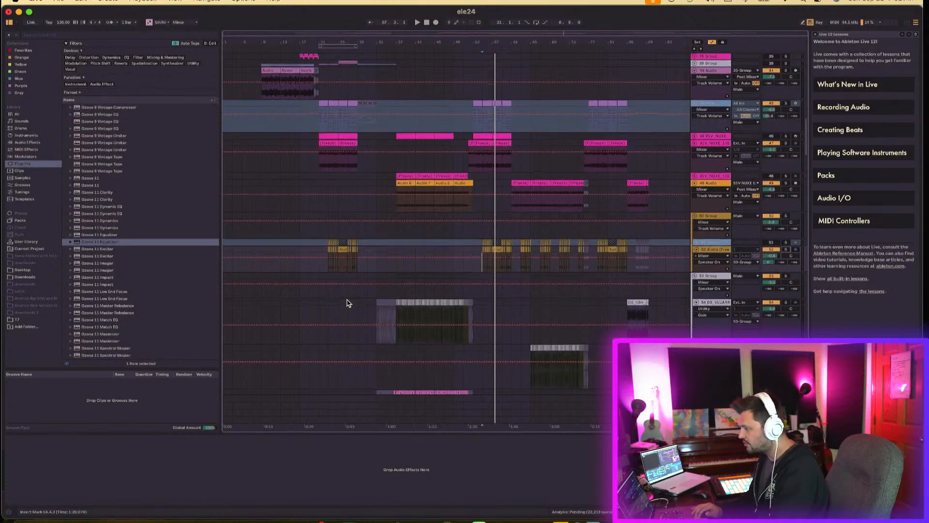
pyautogui.click(264, 225)
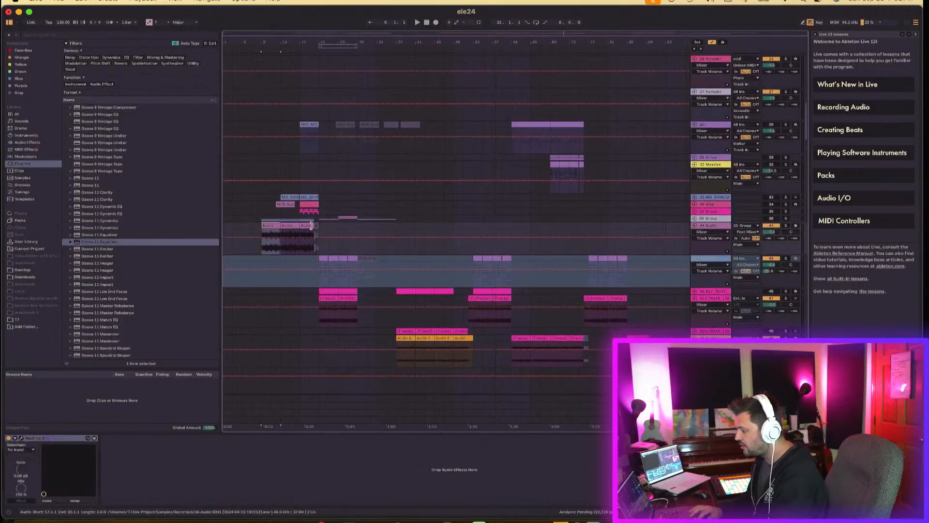
pyautogui.keyDown('shift'); pyautogui.click(307, 224); pyautogui.keyUp('shift')
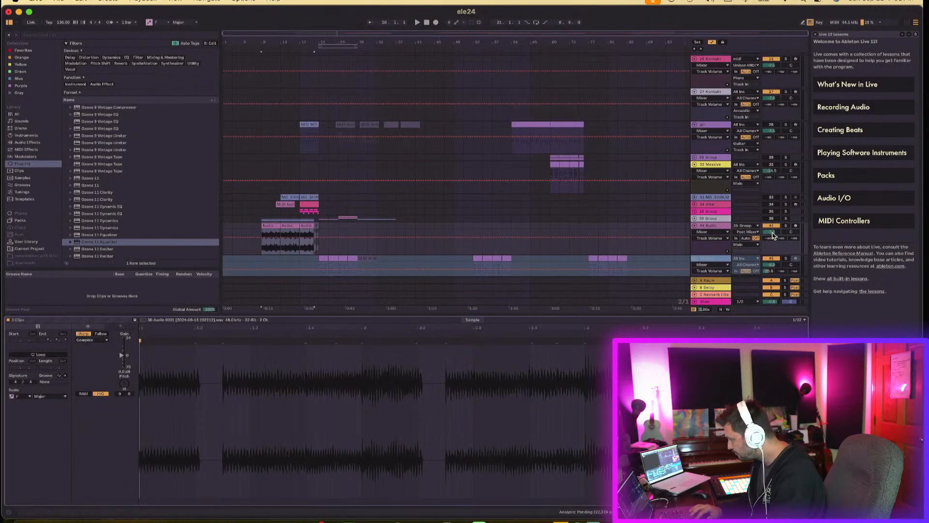
pyautogui.moveTo(771, 232); pyautogui.dragTo(771, 227)
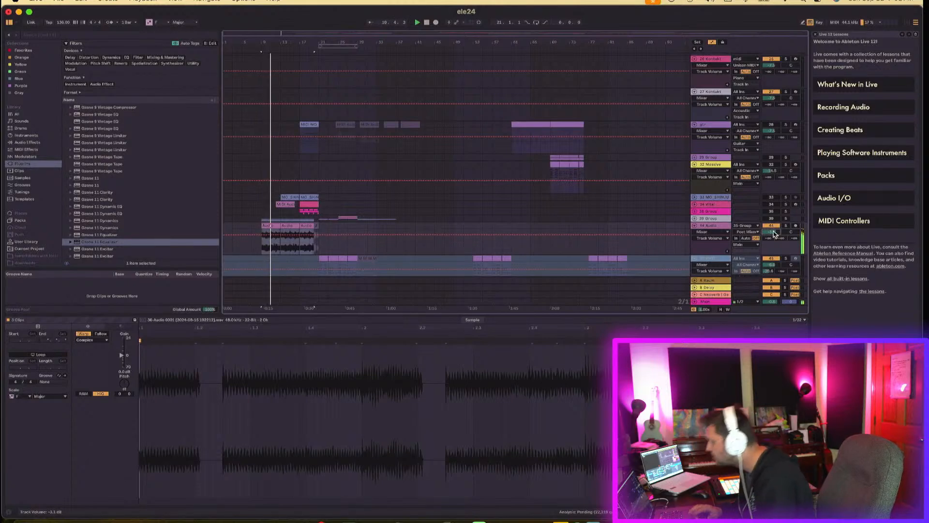
# Step: Record the arrangement playback from bar 9 onto the armed 10 Audio resampling track while checking the other tracks
pyautogui.scroll(10, 624, 238)
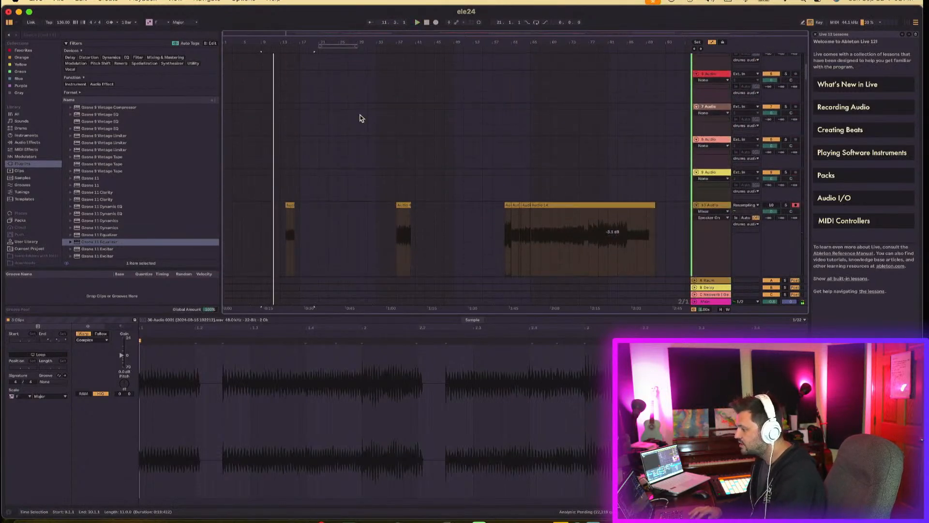
pyautogui.scroll(-2, 361, 118)
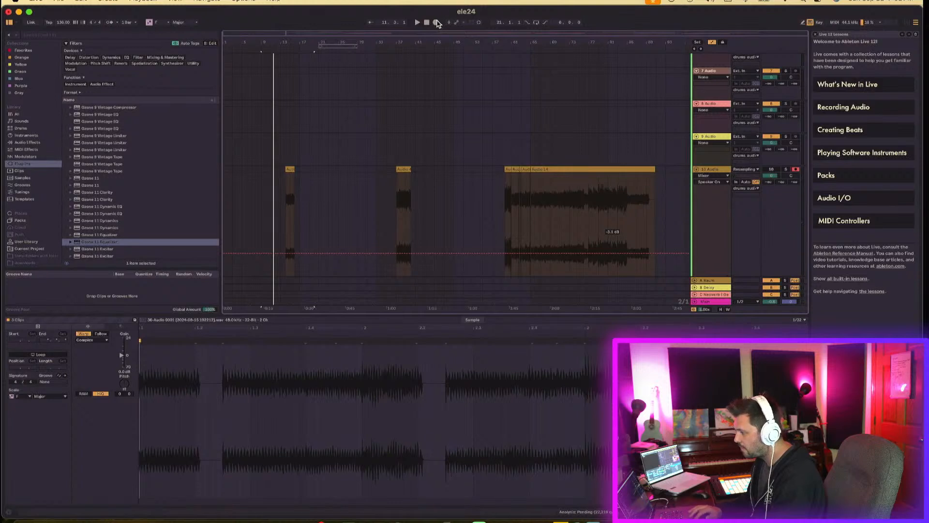
pyautogui.click(436, 22)
pyautogui.scroll(-6, 421, 125)
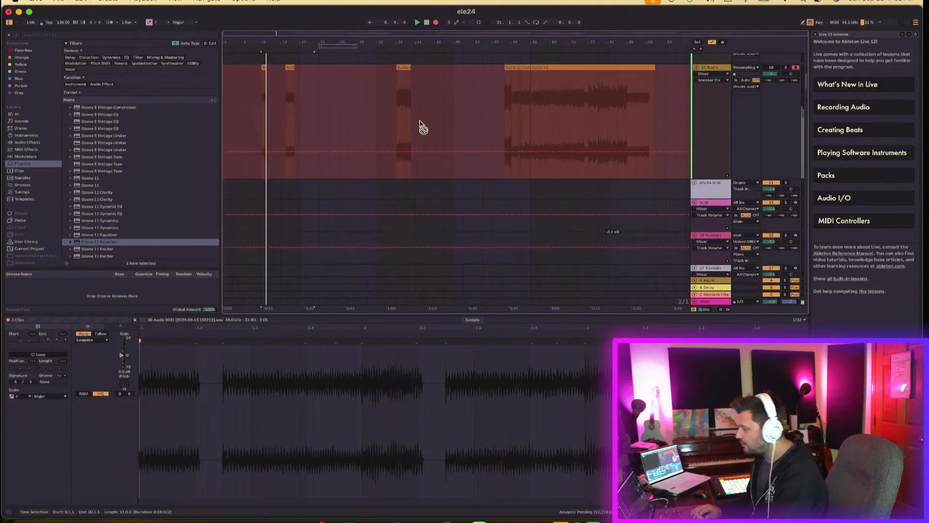
pyautogui.scroll(-1, 421, 125)
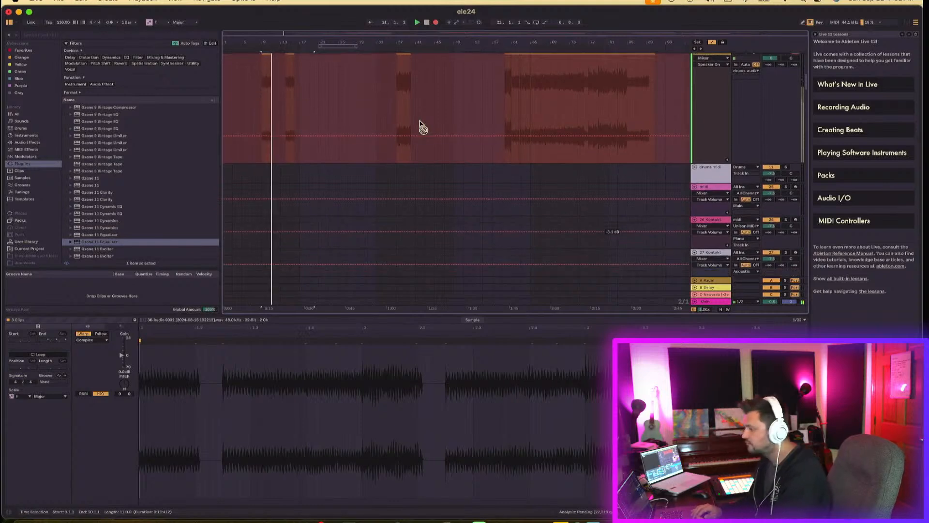
pyautogui.scroll(-15, 421, 127)
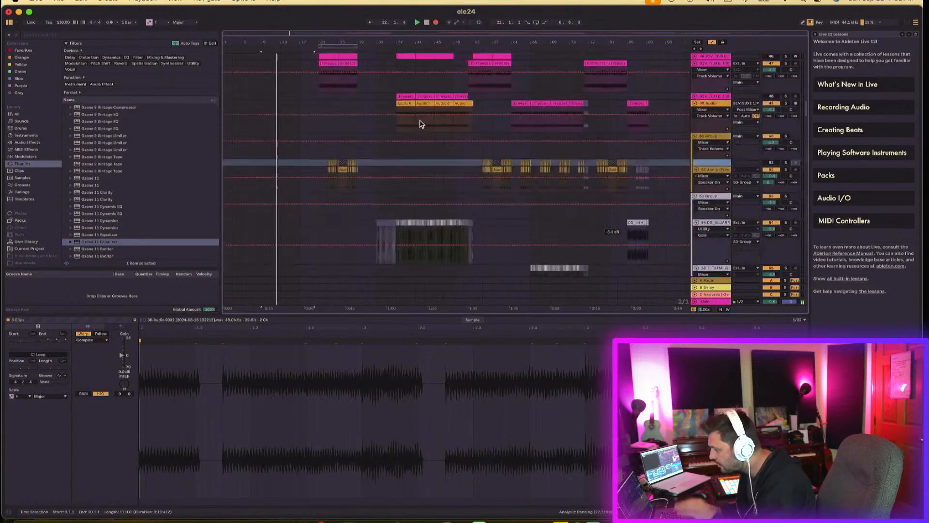
pyautogui.scroll(-10, 420, 124)
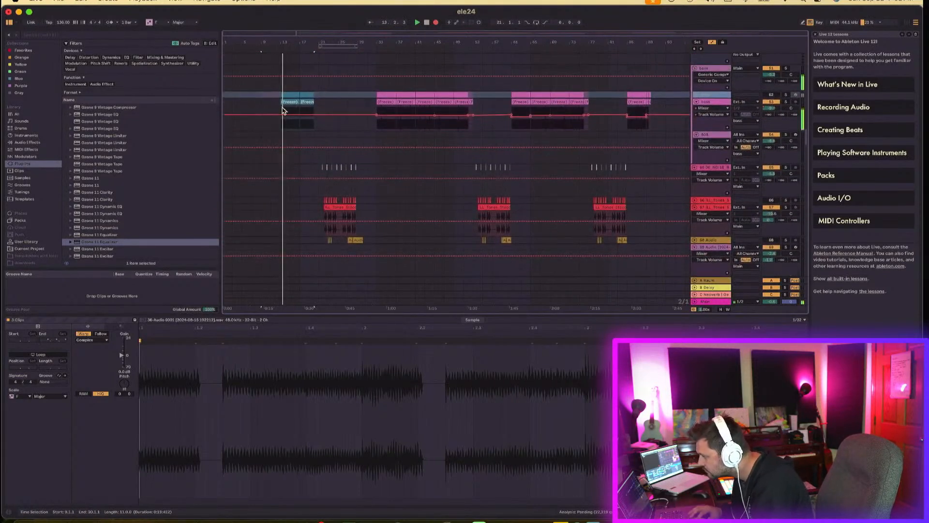
# Step: Adjust the bass track's volume automation over its two frozen clips between bars 13 and 20
pyautogui.click(287, 116)
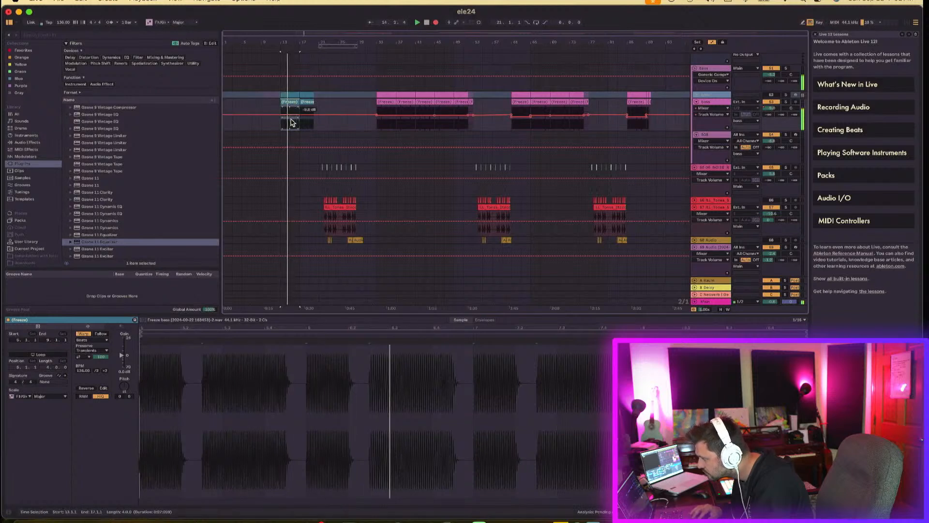
pyautogui.moveTo(291, 118); pyautogui.dragTo(290, 118)
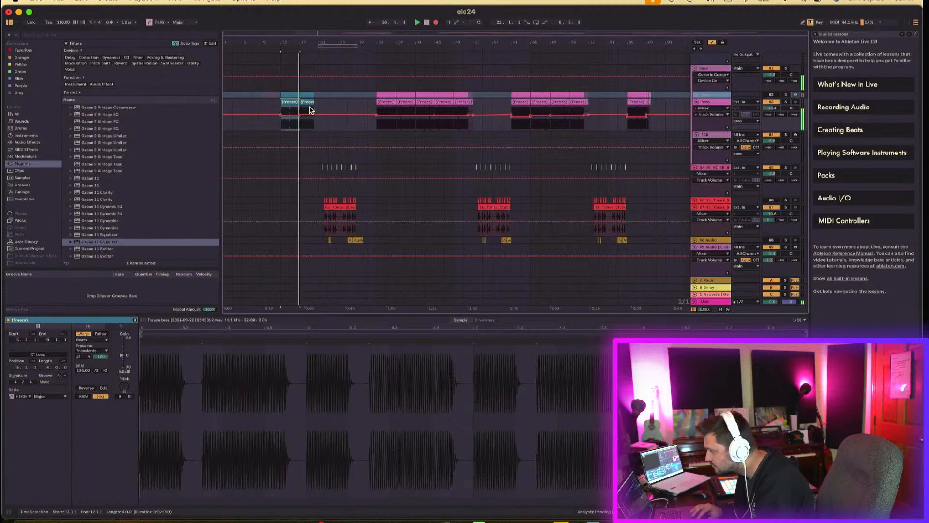
pyautogui.click(307, 102)
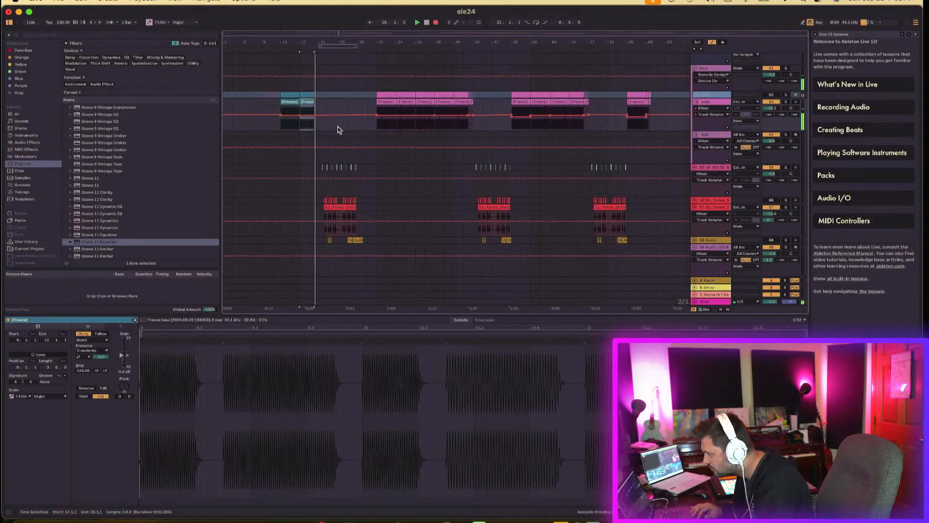
# Step: Play the arrangement from bar 17 and review the bass, synth, guitar and drum tracks up to about bar 34
pyautogui.click(299, 126)
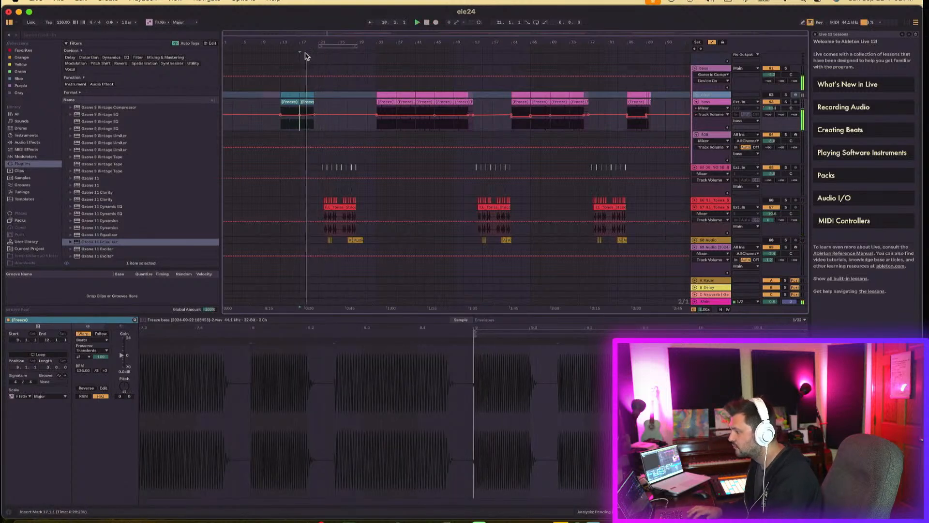
pyautogui.moveTo(308, 43); pyautogui.dragTo(312, 56)
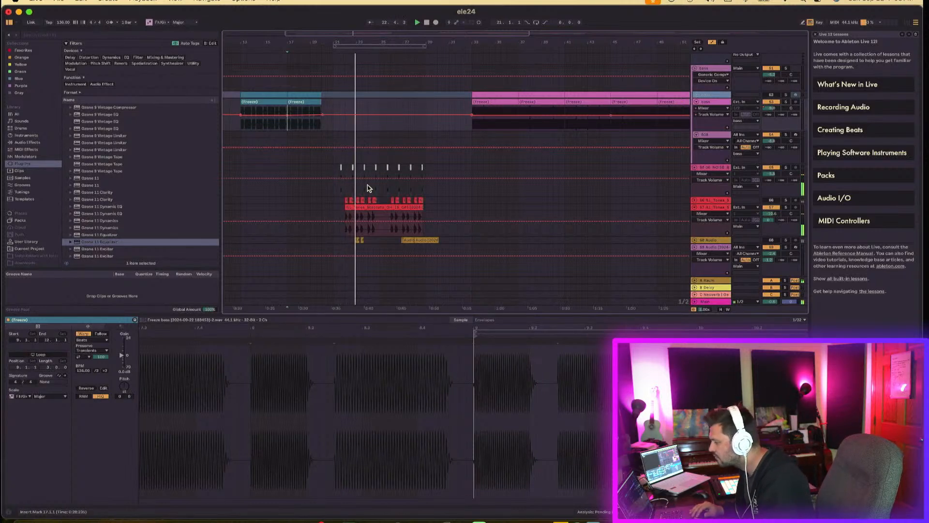
pyautogui.scroll(-6, 369, 213)
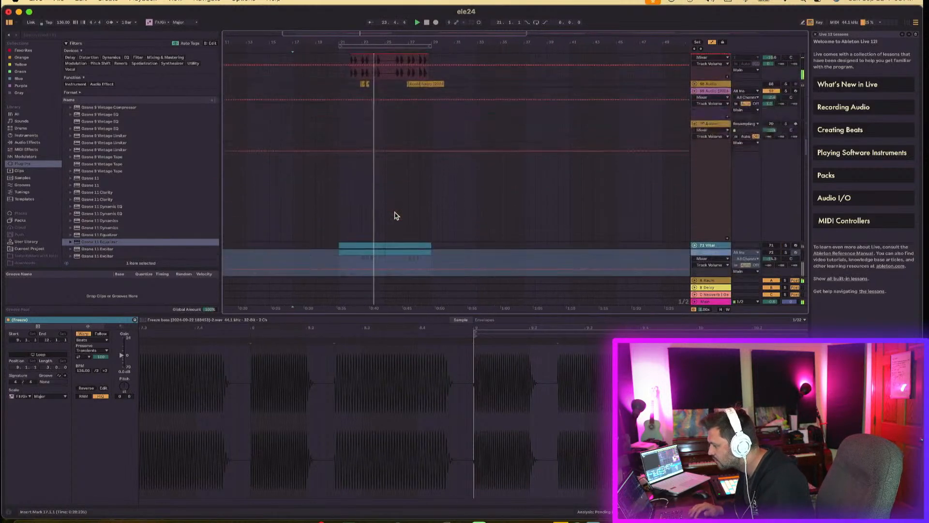
pyautogui.scroll(-6, 394, 215)
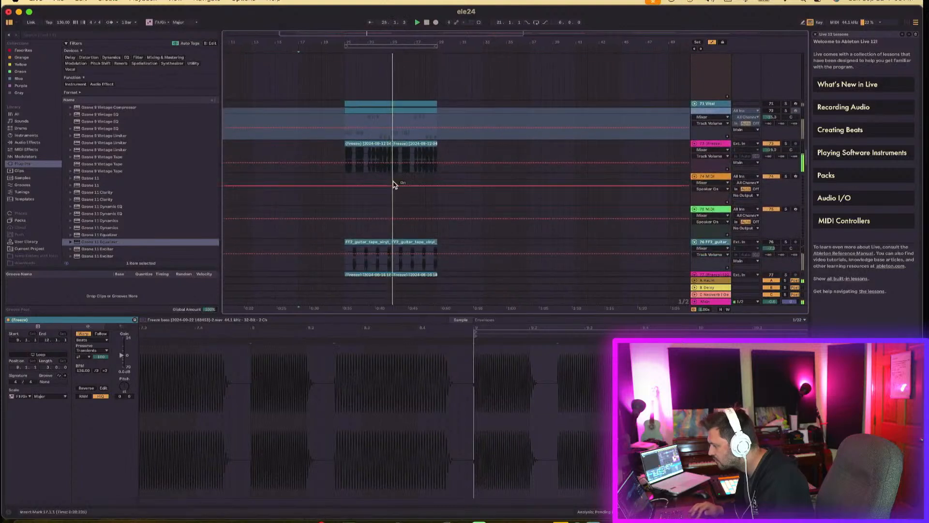
pyautogui.moveTo(353, 42)
pyautogui.mouseDown()
pyautogui.moveTo(354, 97)
pyautogui.moveTo(352, 41)
pyautogui.mouseUp()
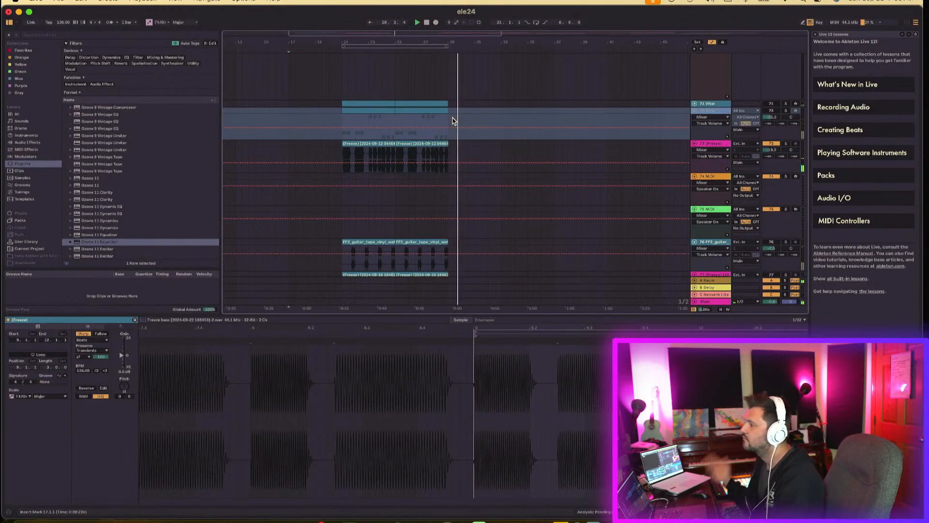
pyautogui.scroll(-10, 515, 193)
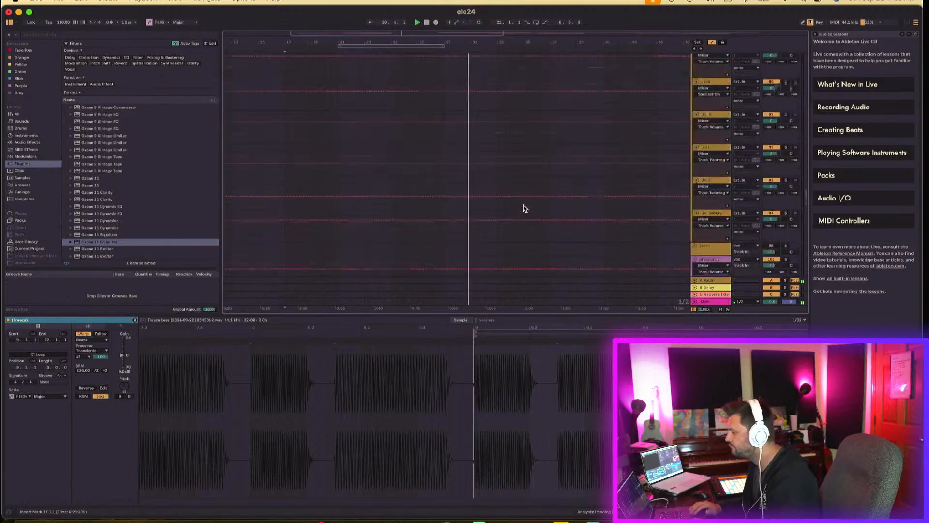
pyautogui.scroll(20, 525, 208)
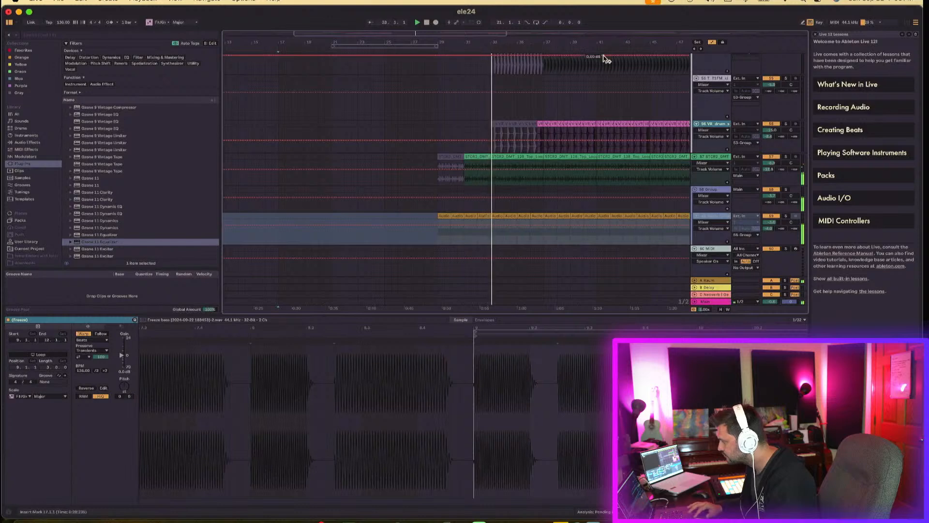
pyautogui.moveTo(610, 41); pyautogui.dragTo(609, 19)
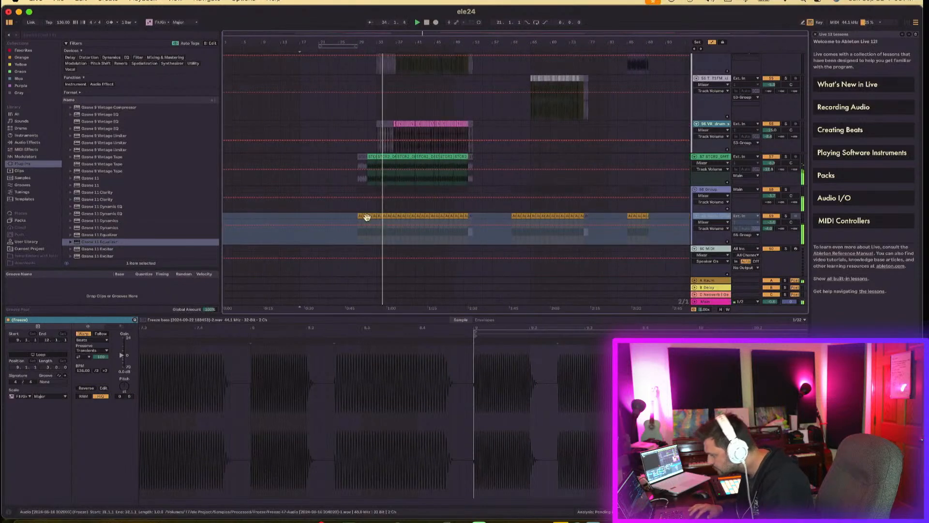
# Step: Duplicate the 59 Audio track and delete the copy's clips from bar 29 to bar 57
pyautogui.click(710, 217)
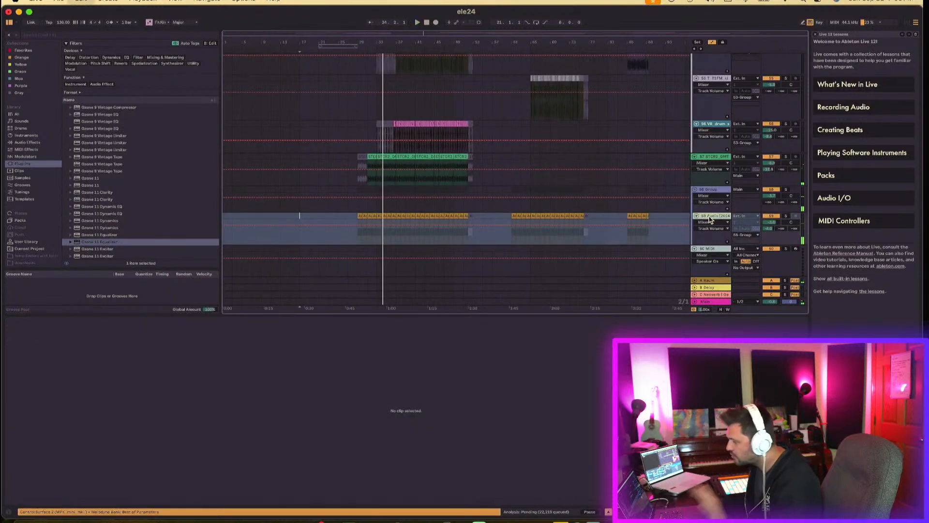
pyautogui.press('super+d')
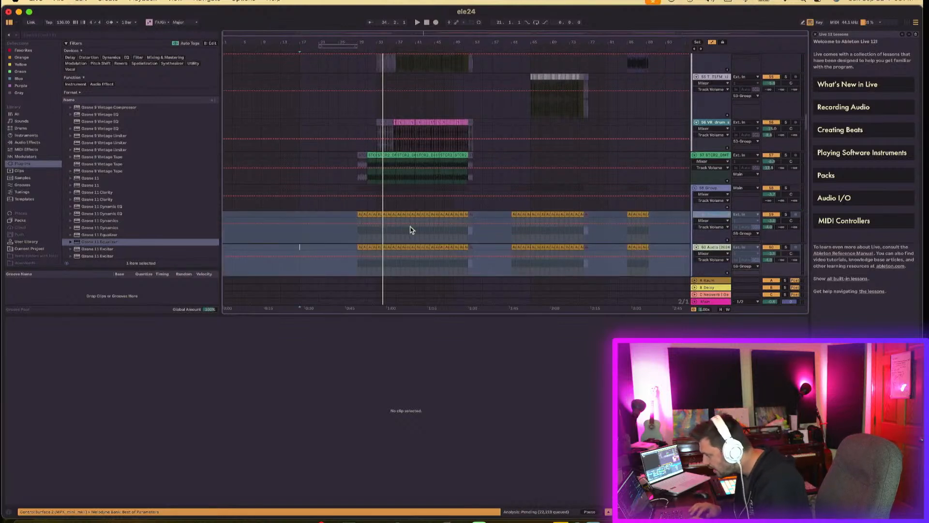
pyautogui.click(386, 213)
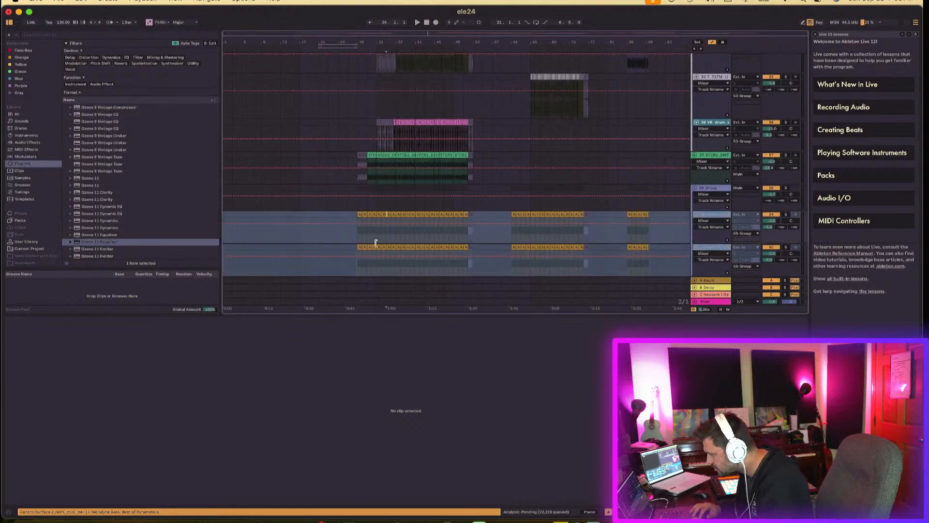
pyautogui.scroll(-2, 452, 204)
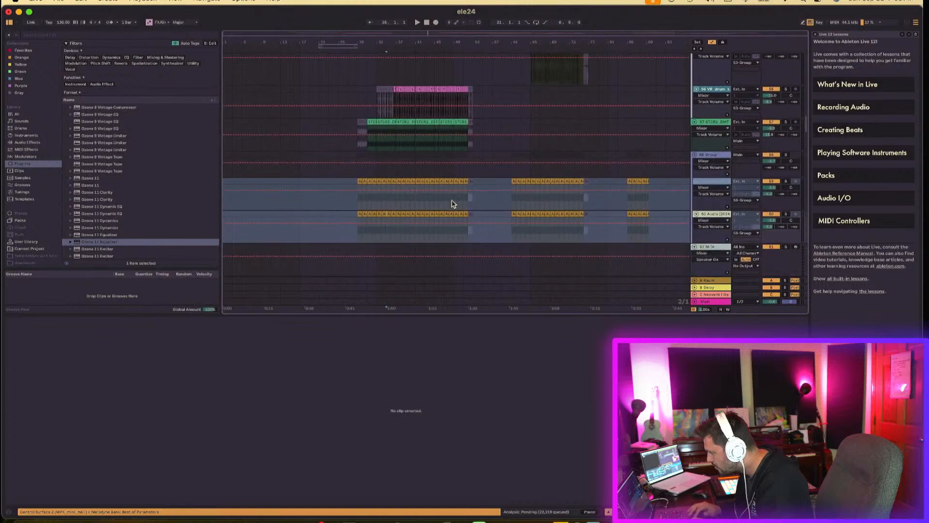
pyautogui.moveTo(354, 214); pyautogui.dragTo(492, 223)
pyautogui.press('Delete')
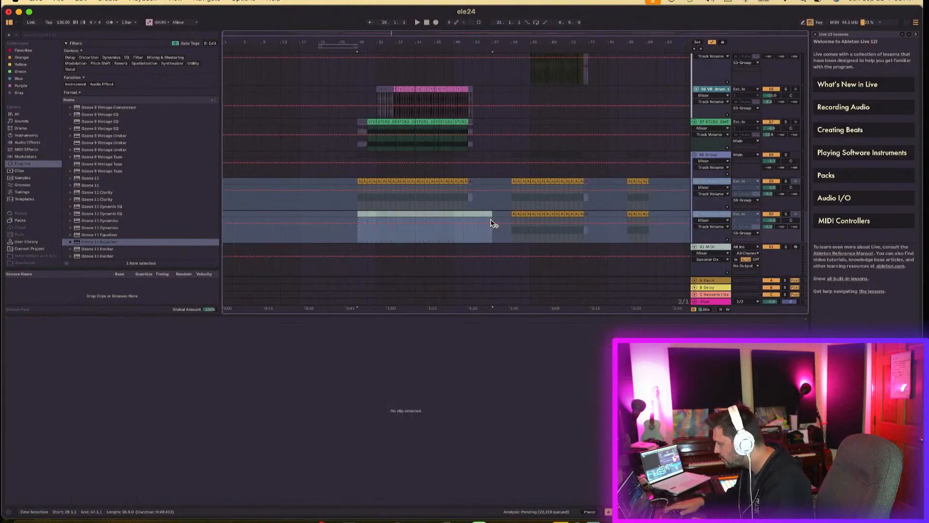
# Step: Delete the original 59 Audio drum track's clips from about bar 59 to bar 95, keeping its section from bar 29
pyautogui.moveTo(503, 188); pyautogui.dragTo(675, 192)
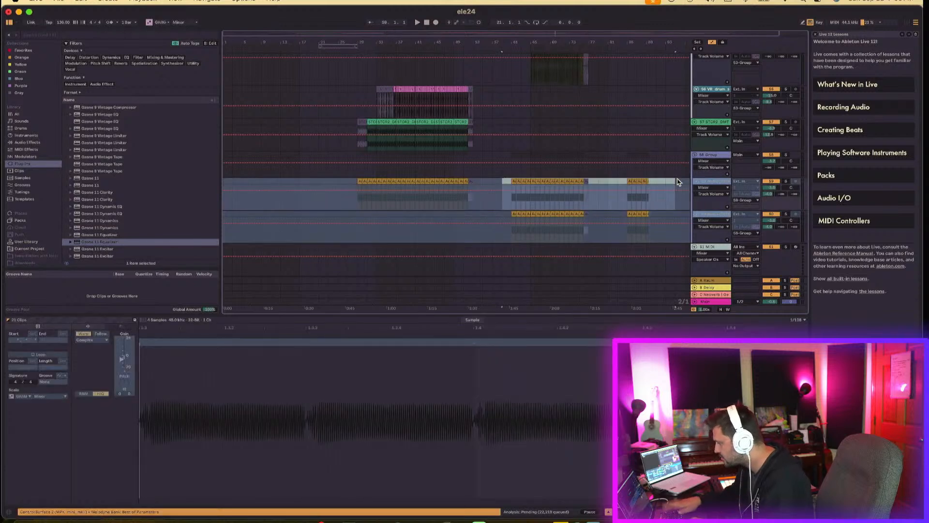
pyautogui.press('Delete')
pyautogui.click(358, 182)
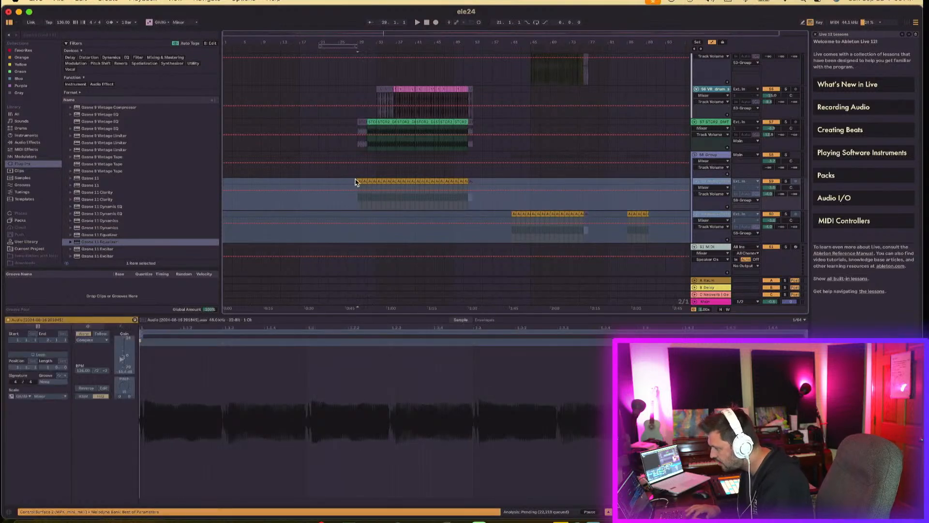
# Step: Play the arrangement from bar 27 and review the drum, resampled audio and synth tracks
pyautogui.click(349, 182)
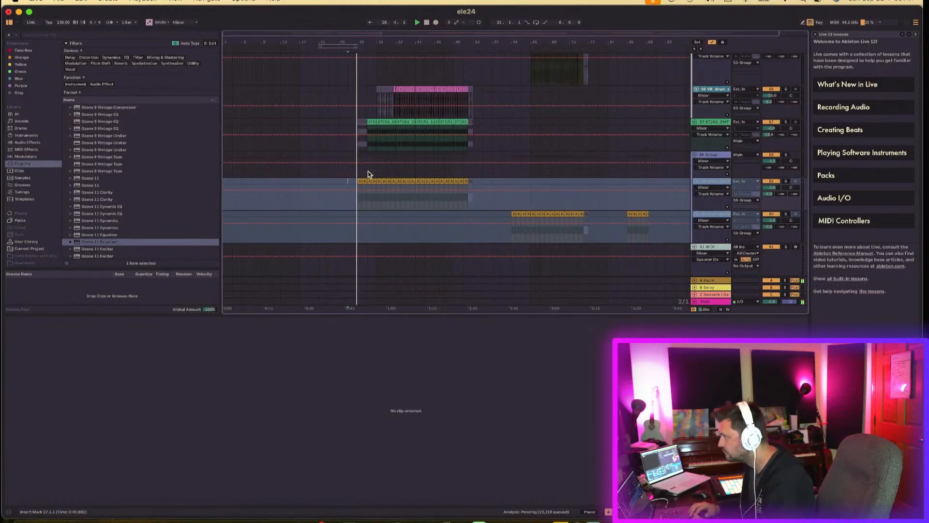
pyautogui.doubleClick(376, 315)
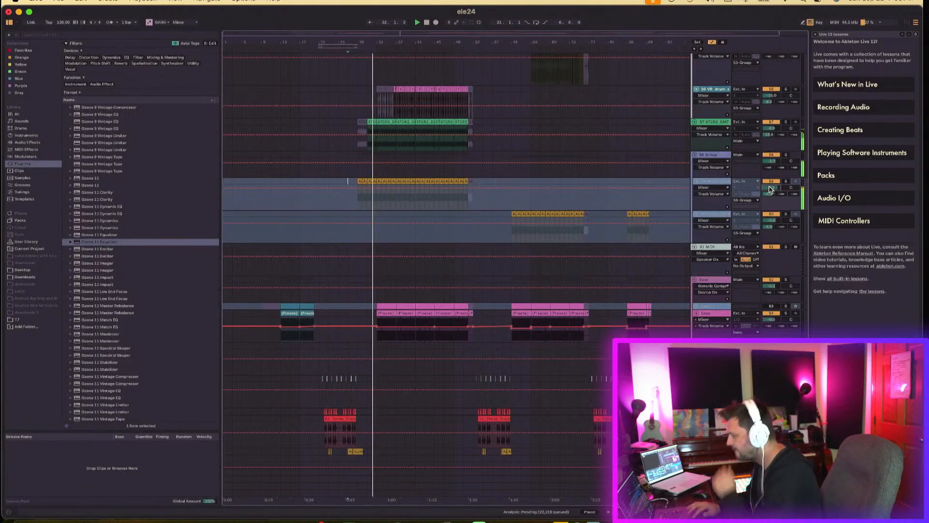
pyautogui.scroll(-10, 560, 267)
pyautogui.scroll(-2, 504, 272)
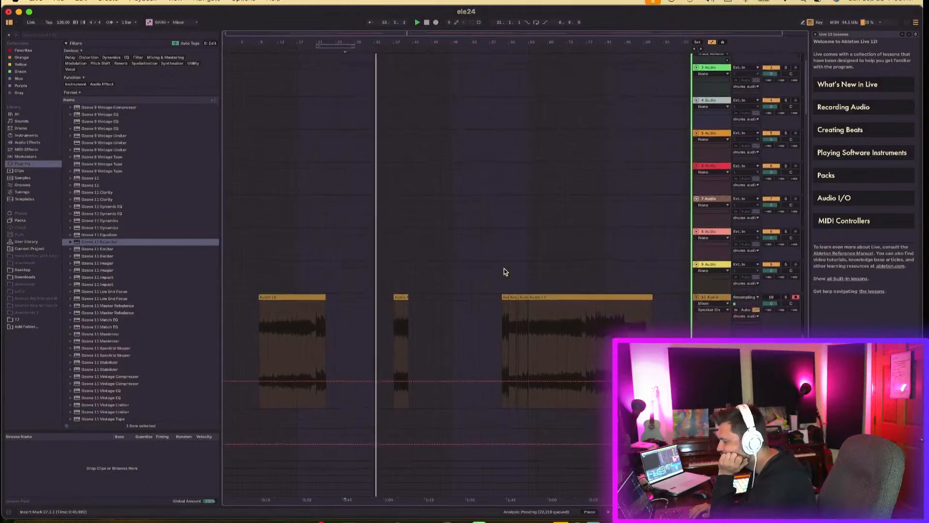
pyautogui.scroll(-2, 500, 279)
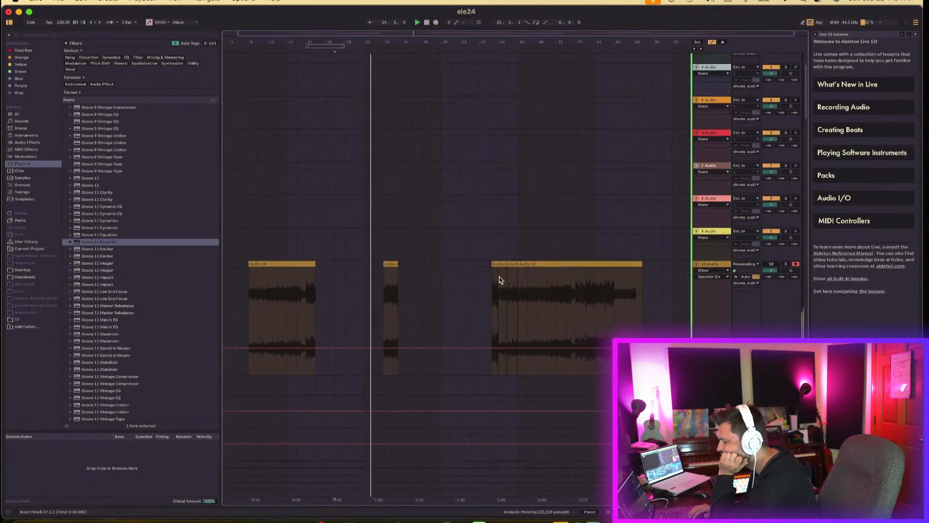
pyautogui.scroll(-4, 501, 280)
pyautogui.scroll(-20, 500, 279)
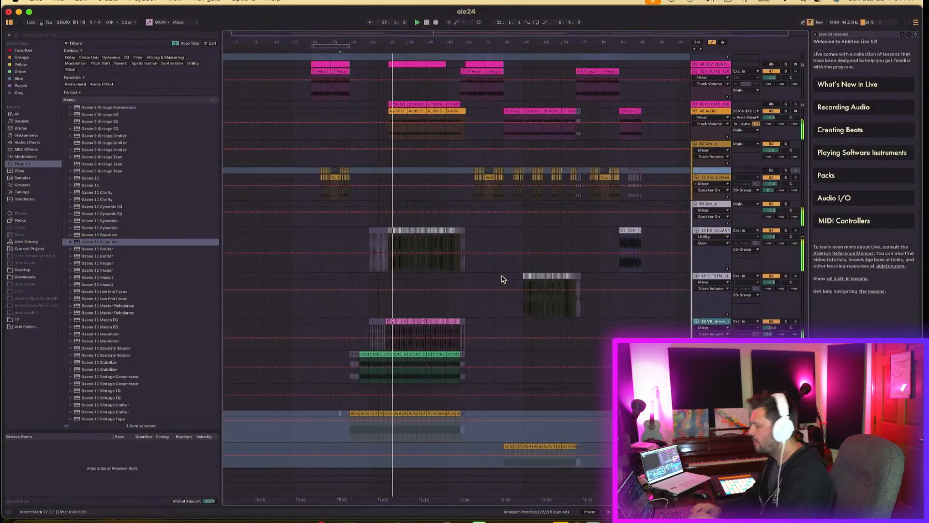
# Step: Solo-check the 48 Audio track and raise its send to the C-Neoverb return, checking its Neutron equalizer
pyautogui.click(786, 112)
pyautogui.click(787, 113)
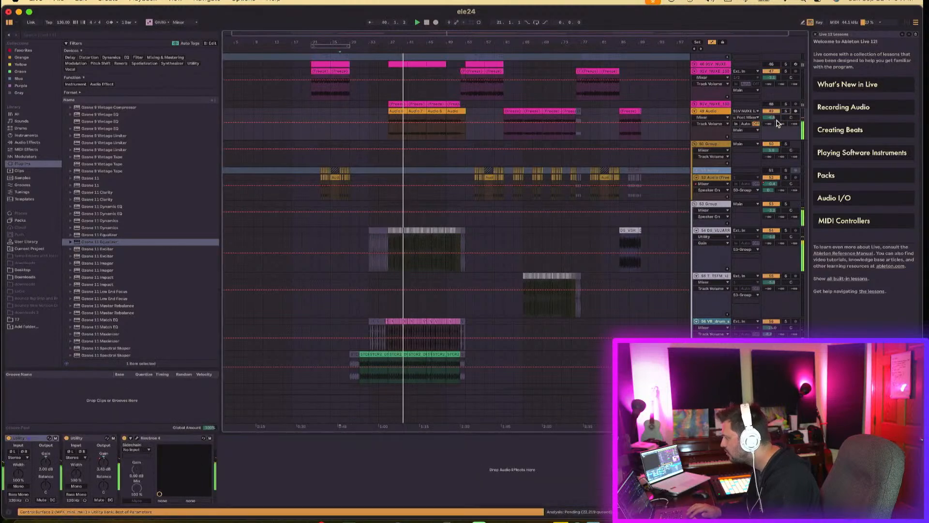
pyautogui.click(695, 105)
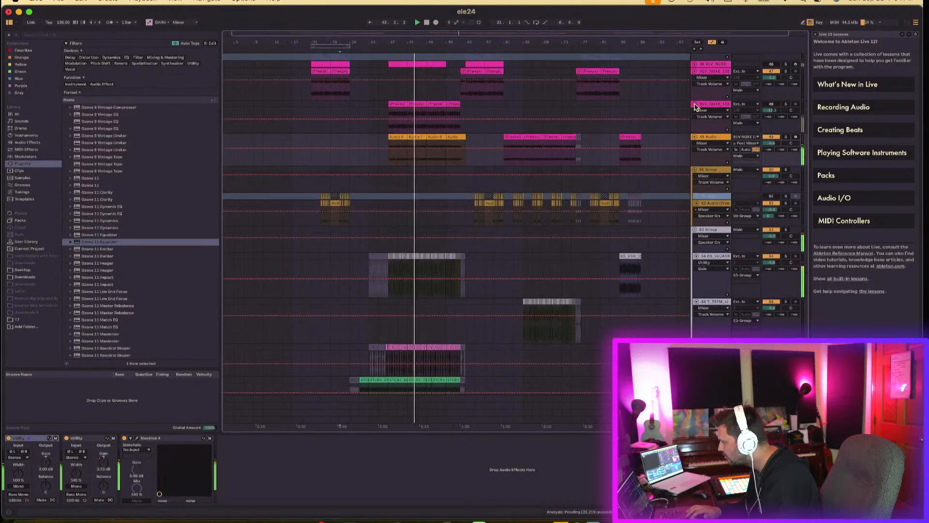
pyautogui.click(695, 105)
pyautogui.click(711, 117)
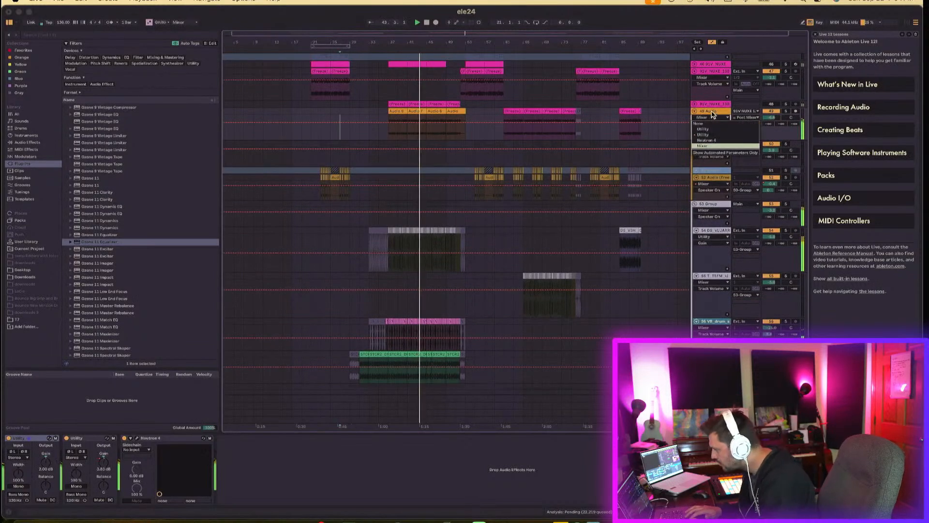
pyautogui.click(702, 145)
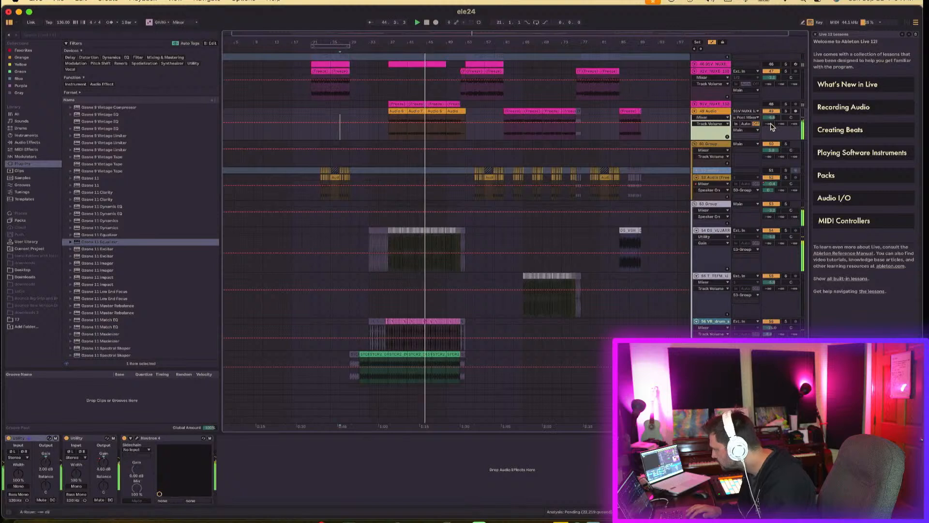
pyautogui.moveTo(794, 125); pyautogui.dragTo(794, 107)
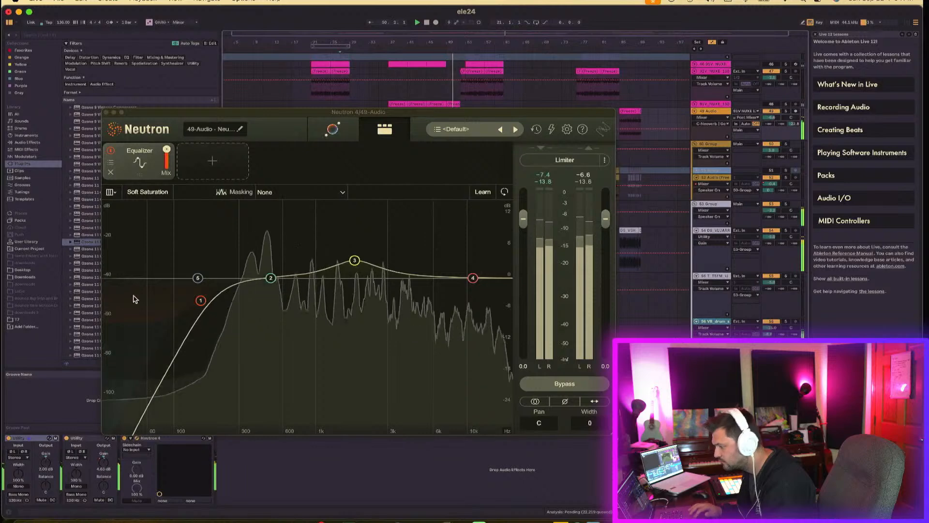
pyautogui.click(105, 112)
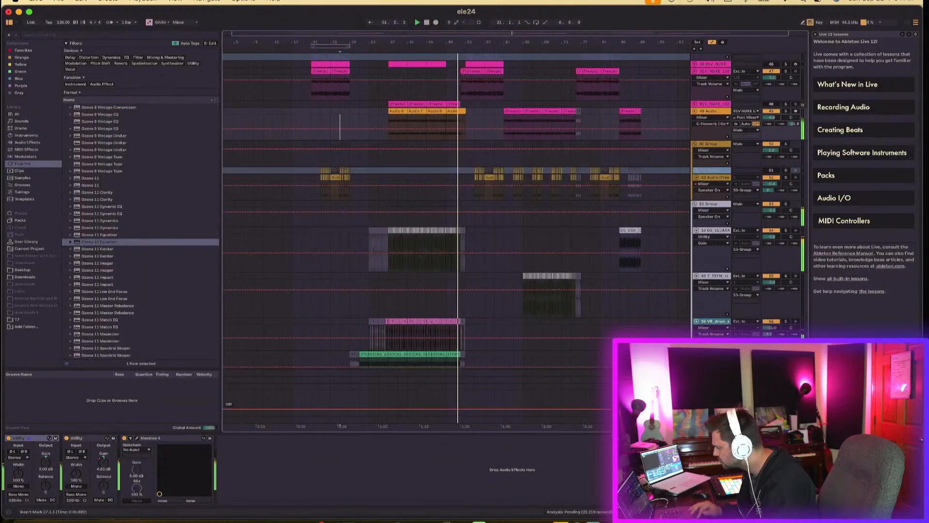
# Step: On the return track's Neoverb, set Dry/Wet to 100% and load the vocal preset Far Vocal Hall + Plate
pyautogui.click(340, 385)
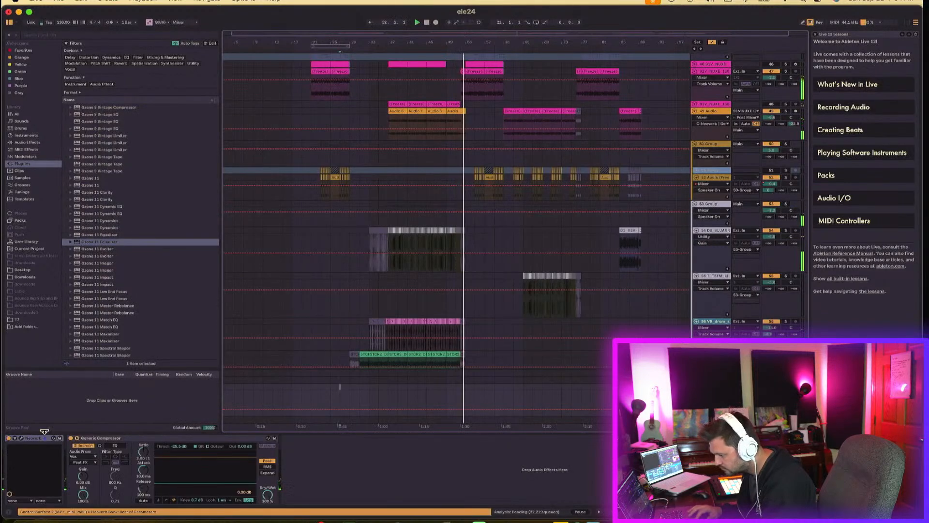
pyautogui.click(22, 437)
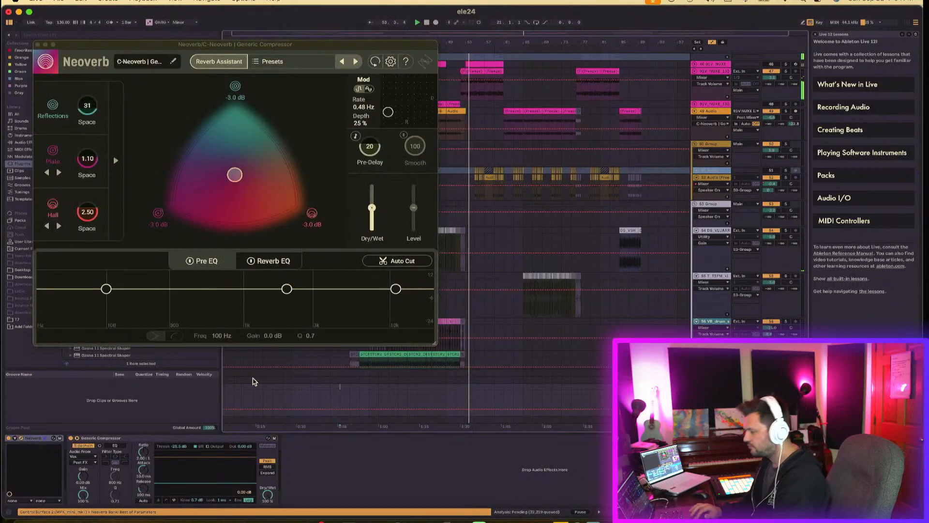
pyautogui.moveTo(372, 207); pyautogui.dragTo(371, 184)
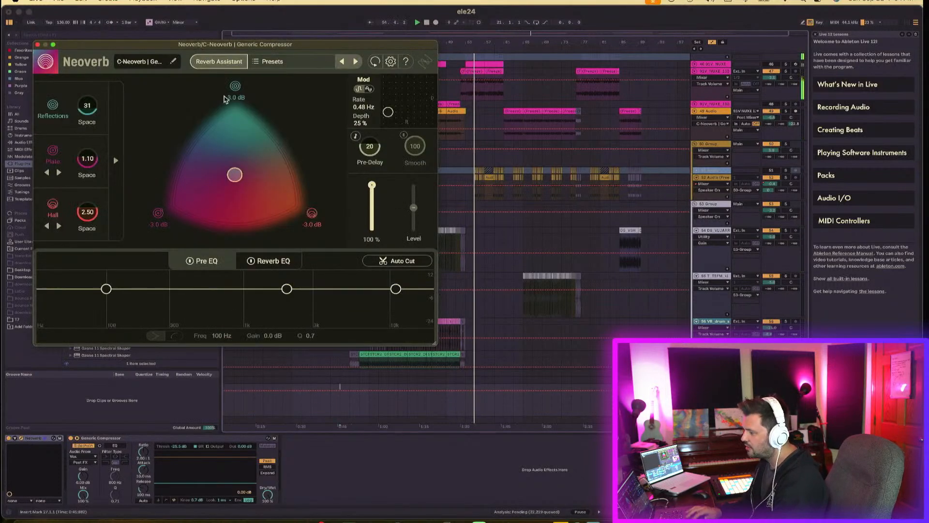
pyautogui.click(300, 65)
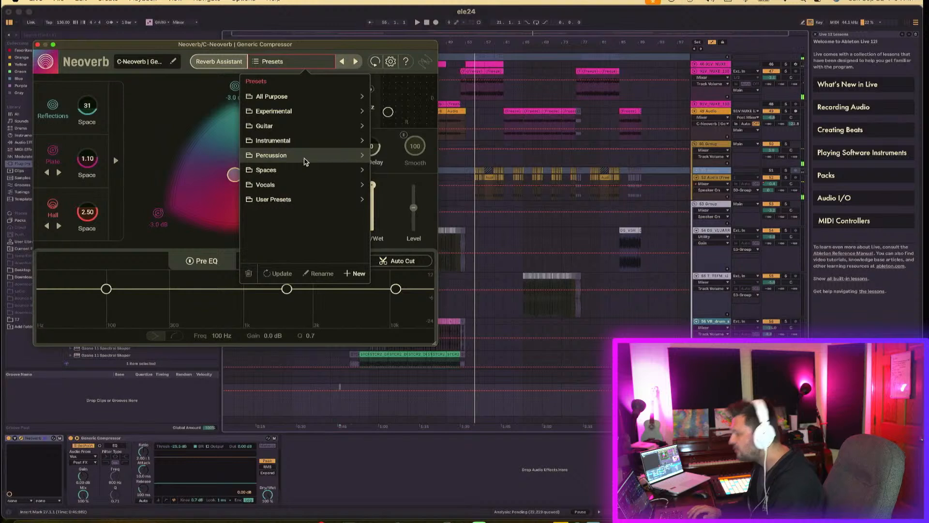
pyautogui.click(283, 187)
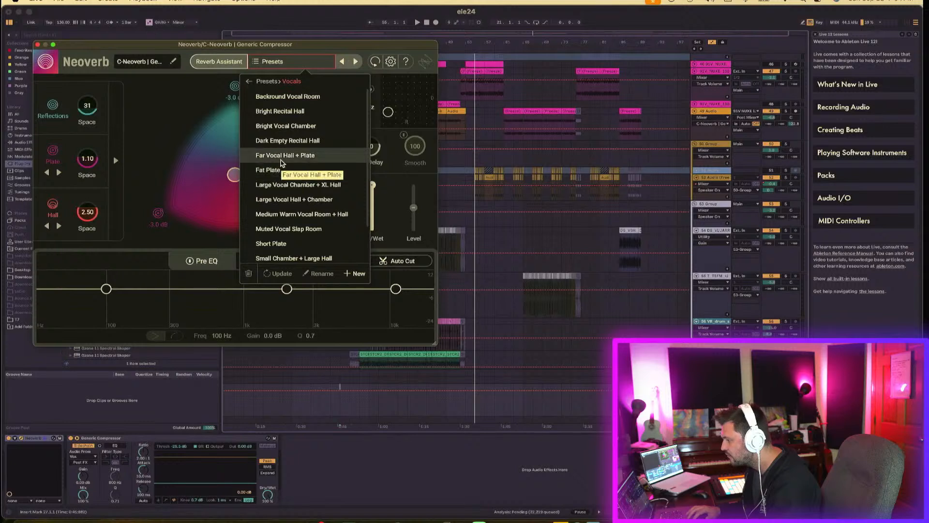
pyautogui.click(279, 155)
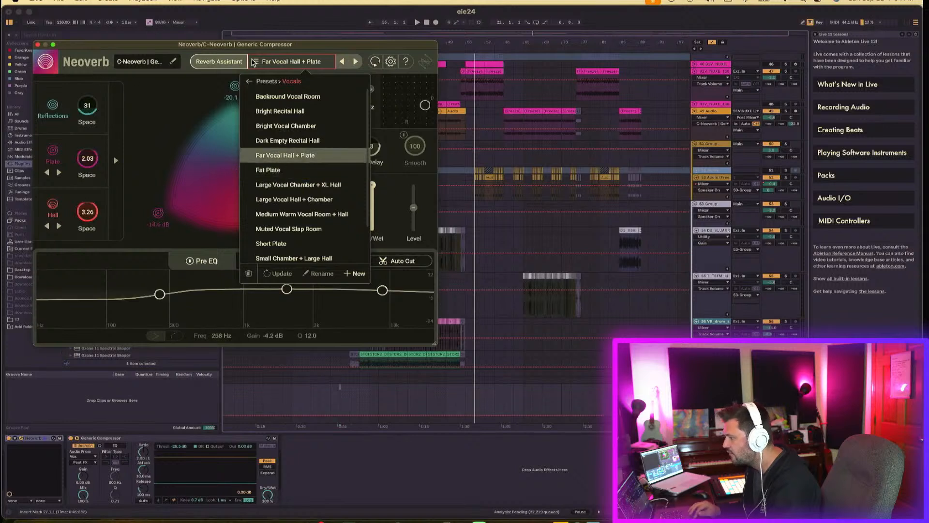
pyautogui.click(277, 61)
pyautogui.press('space')
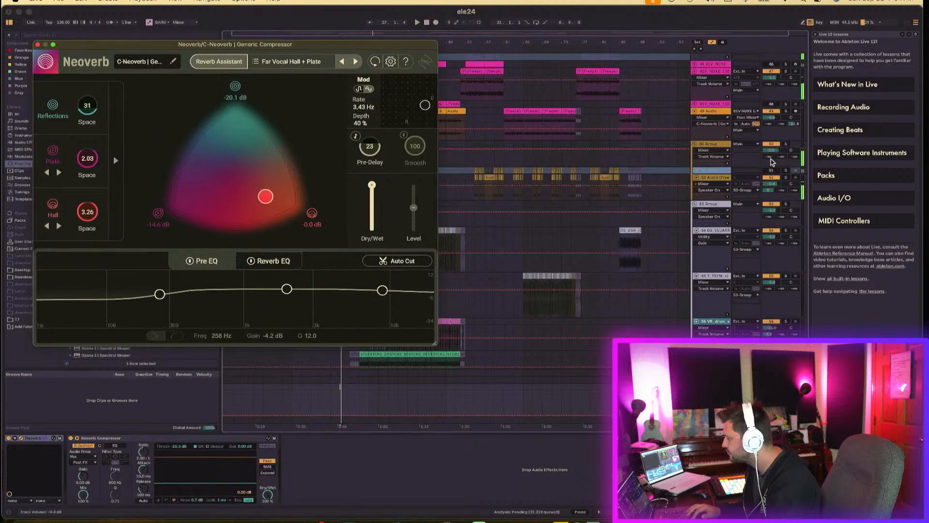
# Step: Audition the 48 Audio track from bar 37, on its own and in the mix, and fine-tune its C-Neoverb send
pyautogui.click(785, 147)
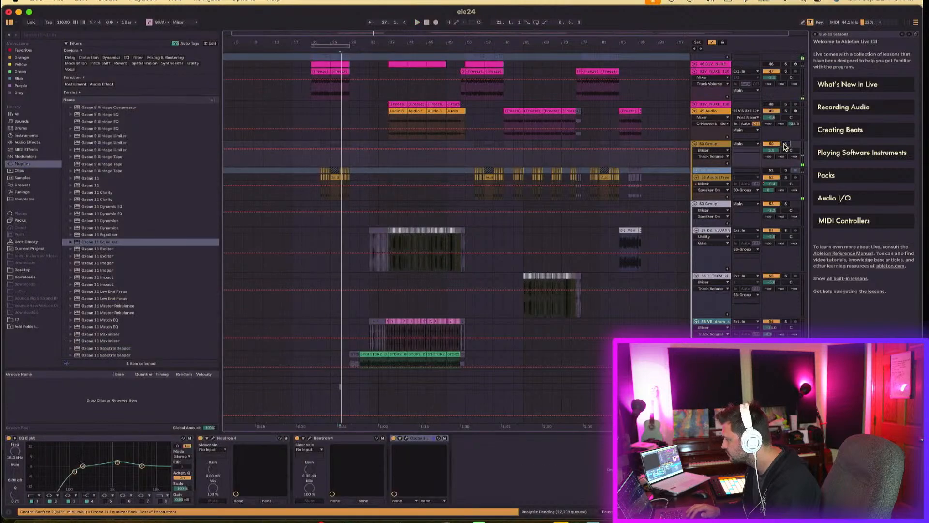
pyautogui.click(786, 112)
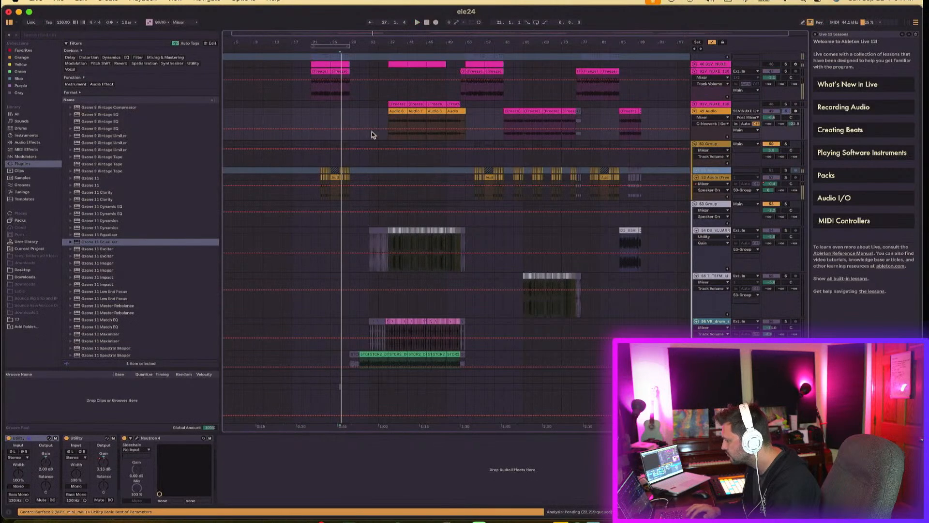
pyautogui.click(394, 109)
pyautogui.press('space')
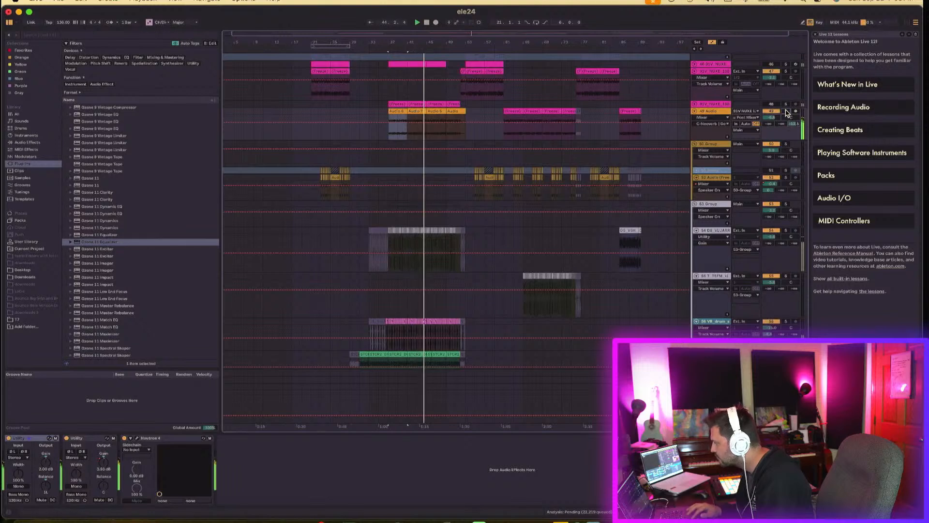
pyautogui.press('space')
pyautogui.press('space')
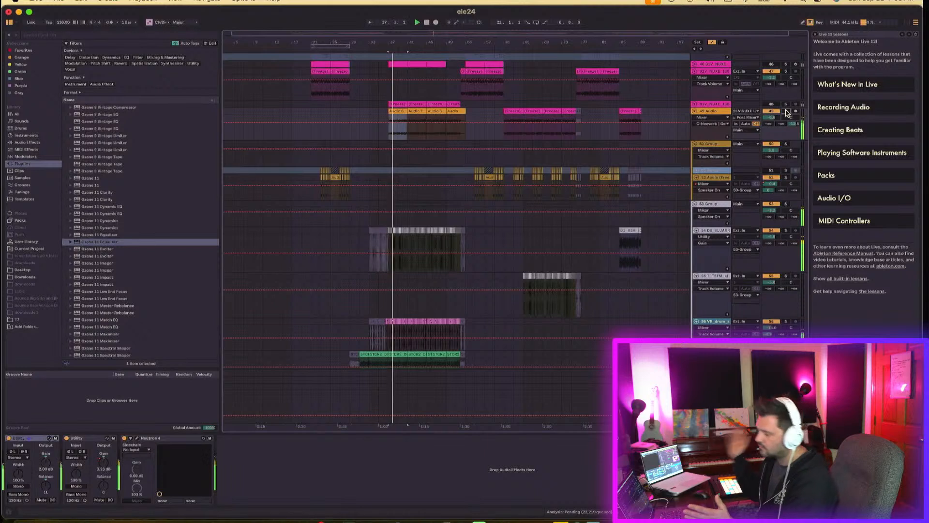
pyautogui.moveTo(794, 124); pyautogui.dragTo(793, 120)
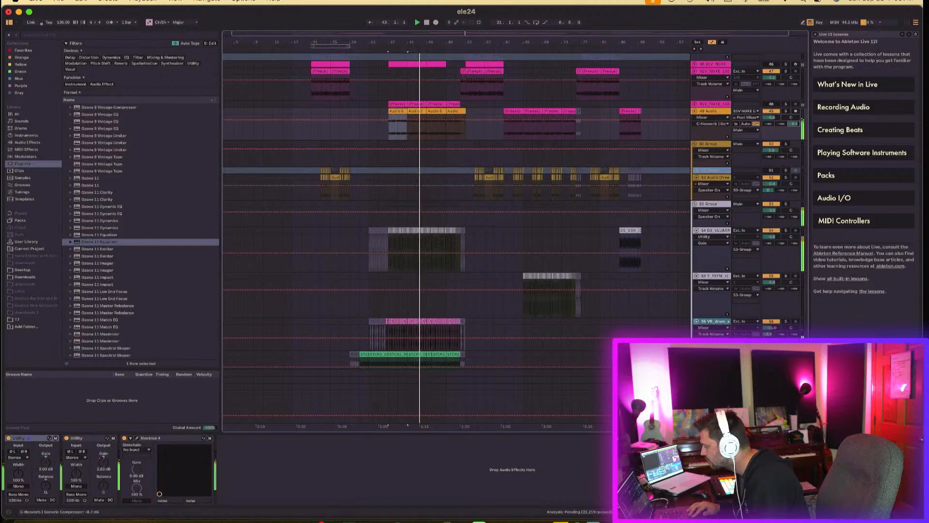
pyautogui.moveTo(794, 124); pyautogui.dragTo(793, 126)
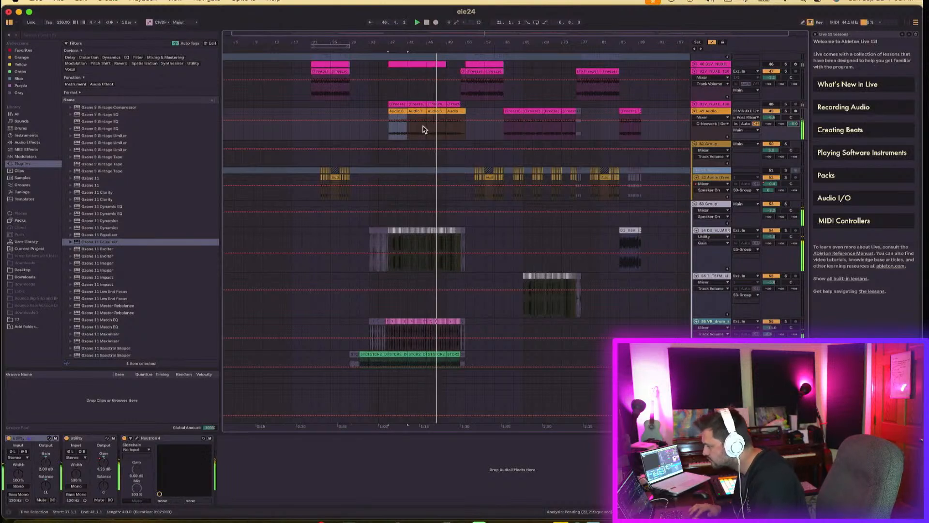
# Step: Raise the 48 Audio track's Utility gain automation slightly across its clips from bar 37, and play back from bar 35
pyautogui.keyDown('shift'); pyautogui.click(459, 111); pyautogui.keyUp('shift')
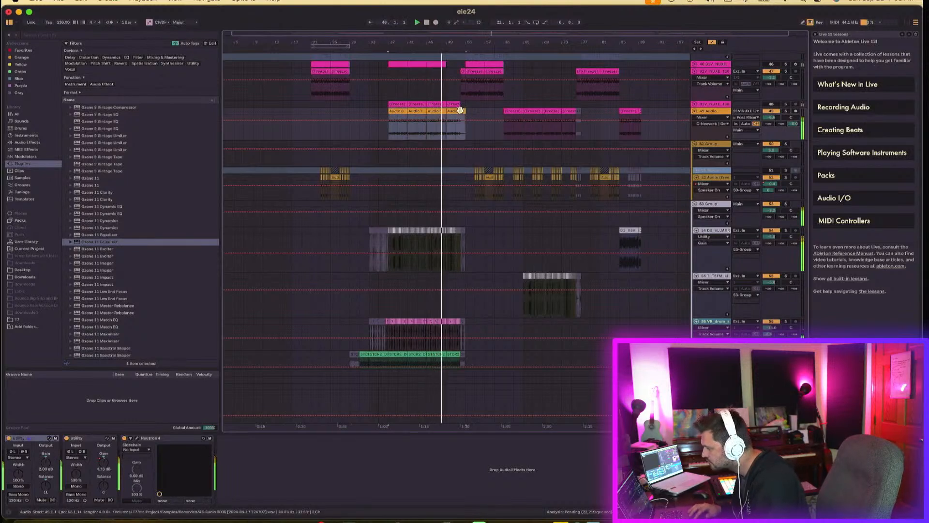
pyautogui.click(104, 462)
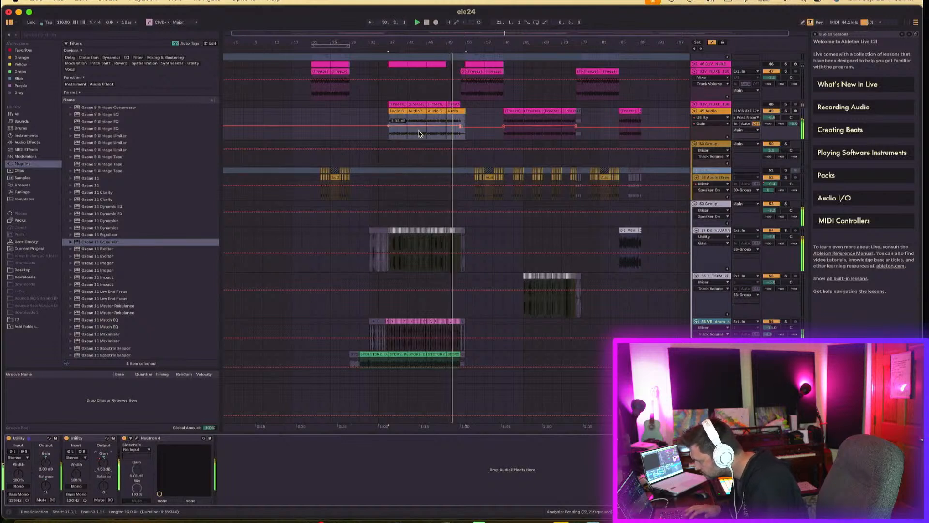
pyautogui.moveTo(419, 132); pyautogui.dragTo(419, 130)
pyautogui.press('space')
pyautogui.press('space')
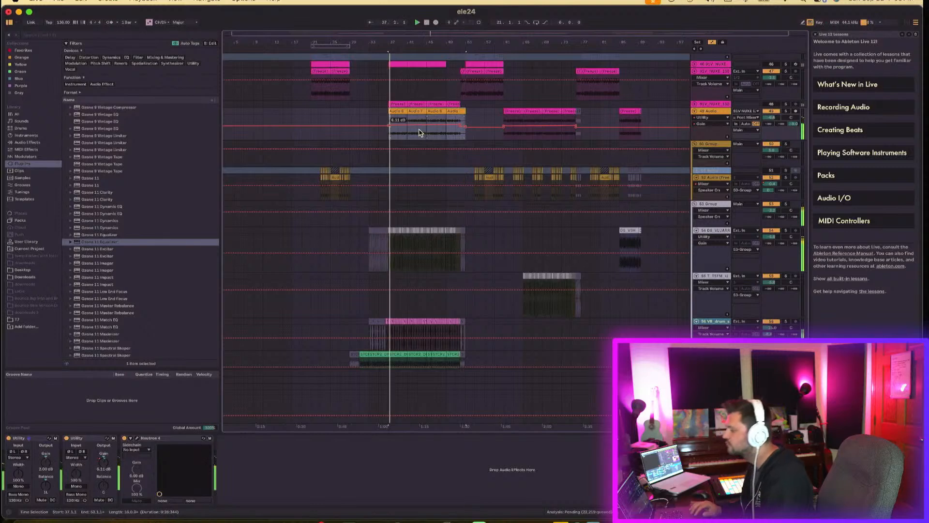
pyautogui.click(382, 138)
pyautogui.press('space')
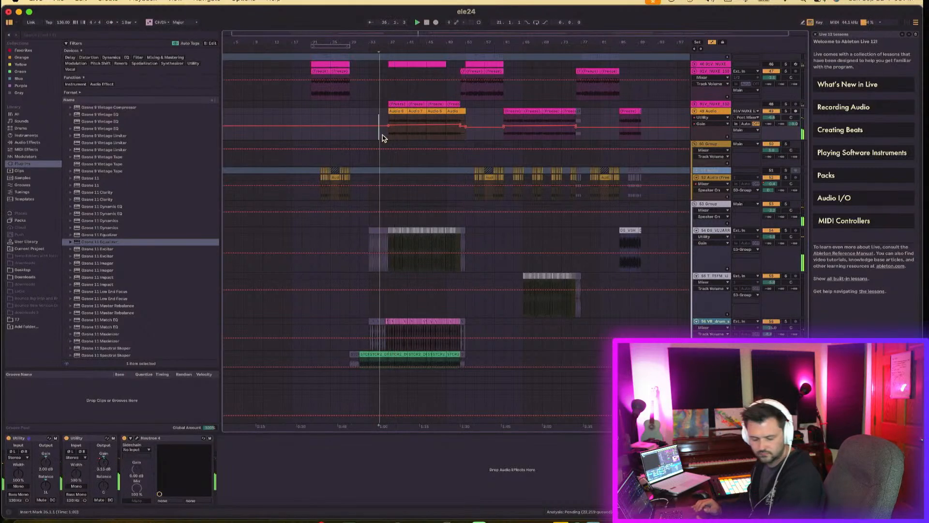
# Step: Resample the playback onto the 10 Audio track, replacing the first attempt with a new recording from bar 31
pyautogui.scroll(5, 498, 113)
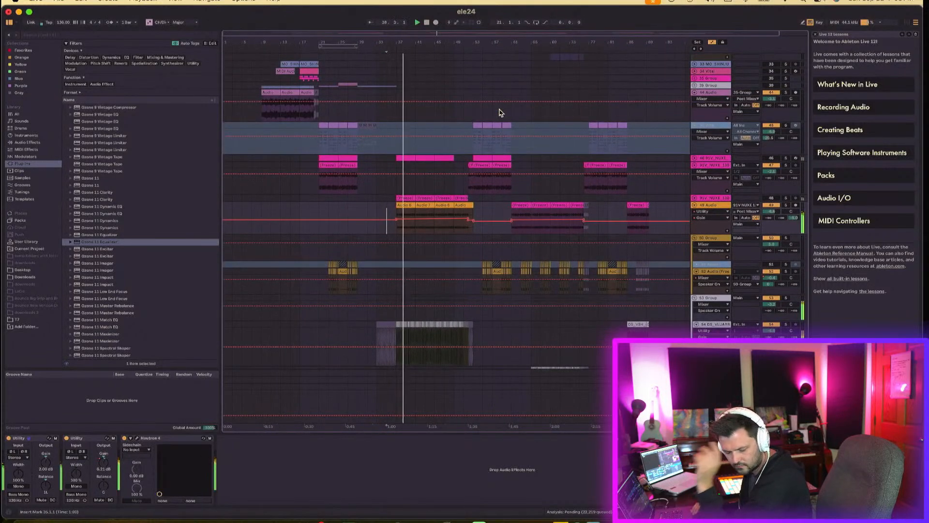
pyautogui.scroll(15, 500, 113)
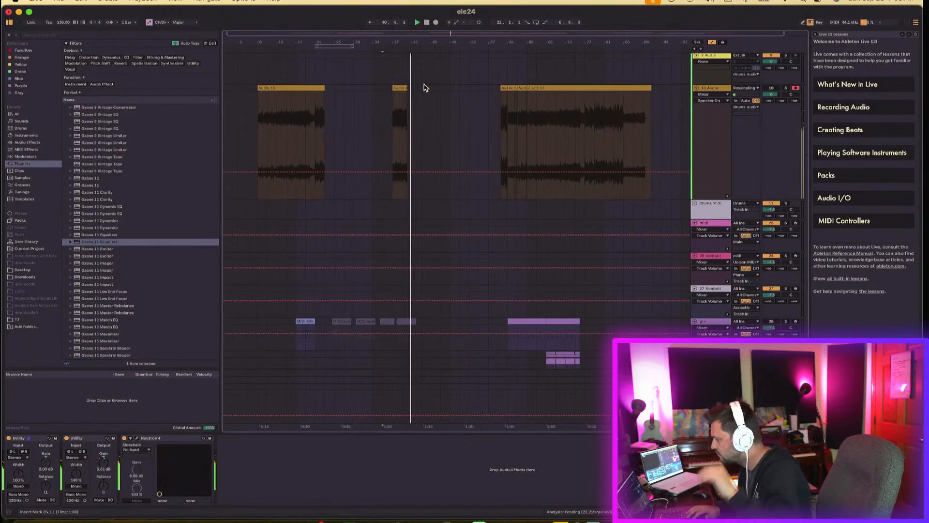
pyautogui.click(436, 23)
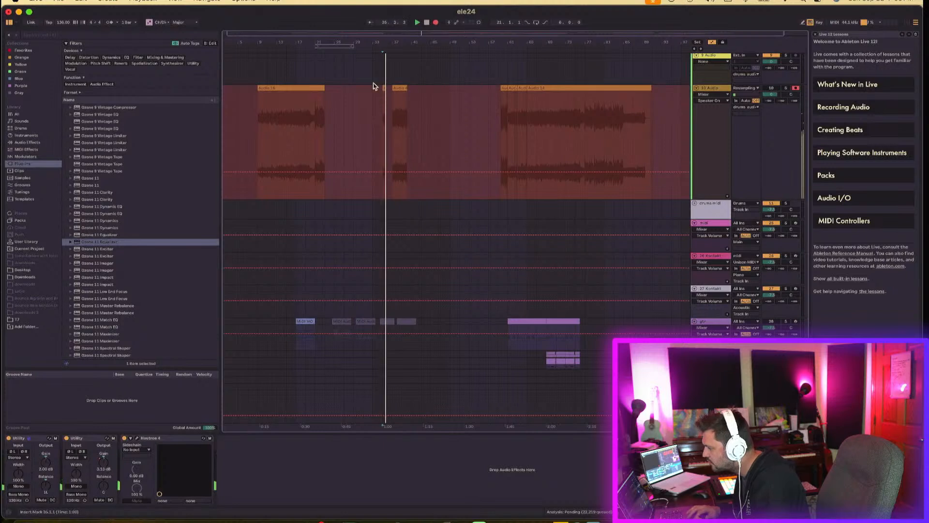
pyautogui.press('space')
pyautogui.click(372, 102)
pyautogui.press('super+z')
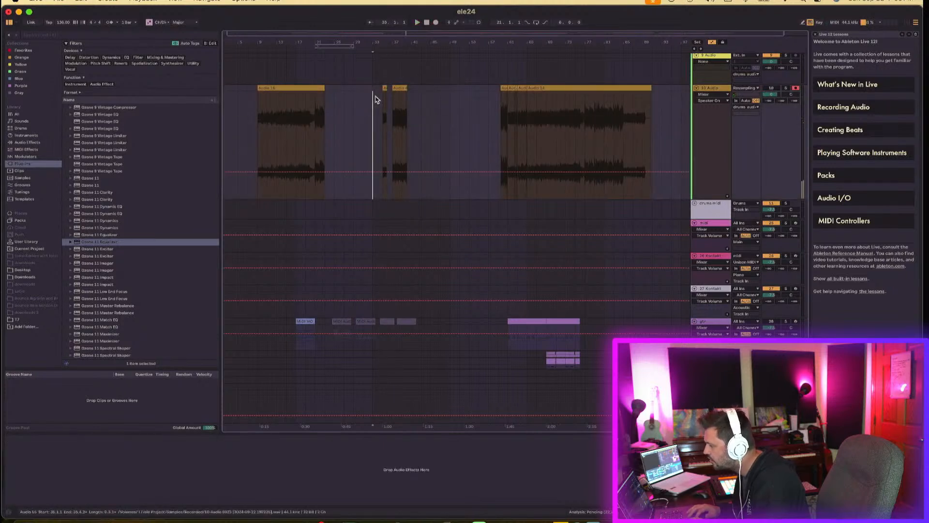
pyautogui.click(436, 22)
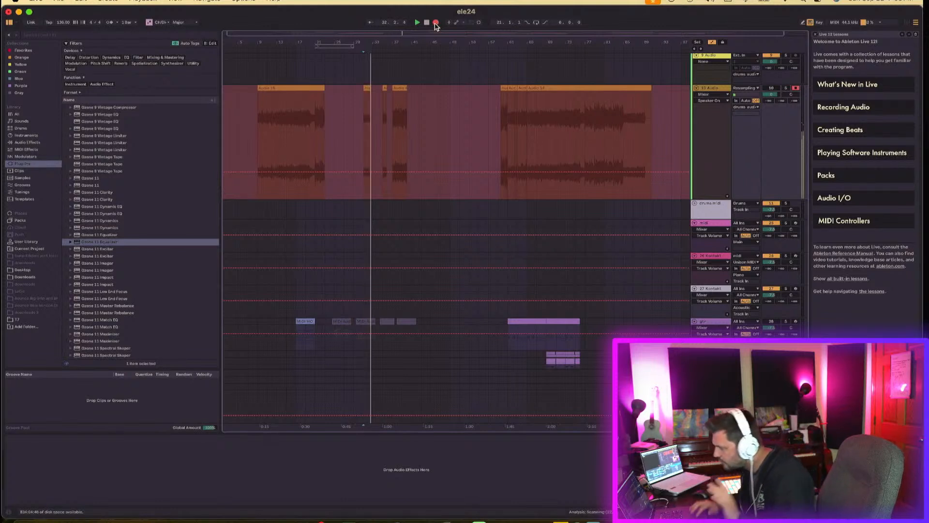
# Step: Lower the 48 Audio track's Utility gain automation slightly across its clips from bar 37 while the song plays
pyautogui.moveTo(373, 42); pyautogui.dragTo(374, 73)
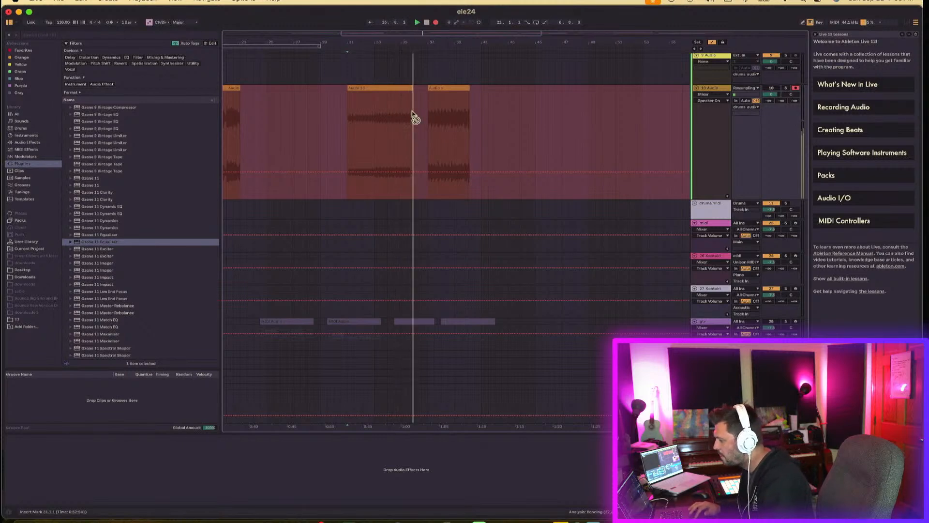
pyautogui.hscroll(1, 420, 145)
pyautogui.hscroll(2, 420, 144)
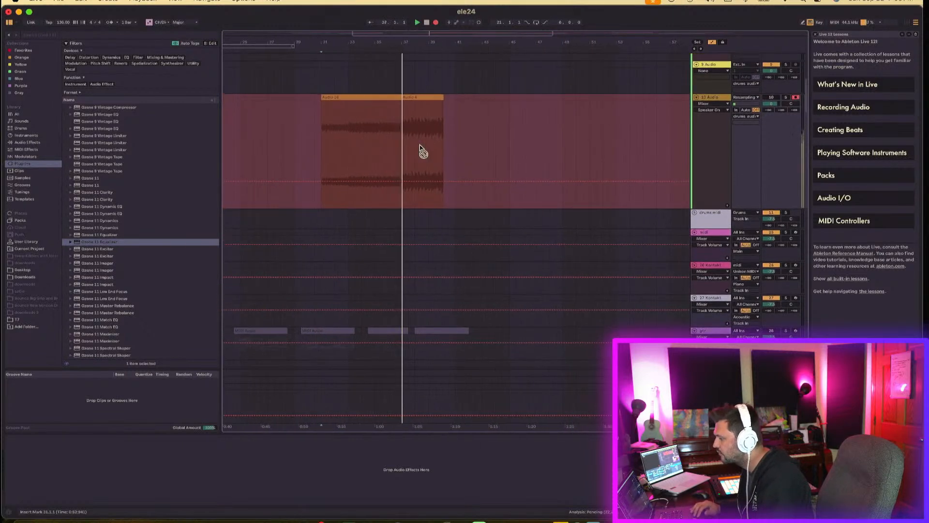
pyautogui.scroll(-15, 419, 144)
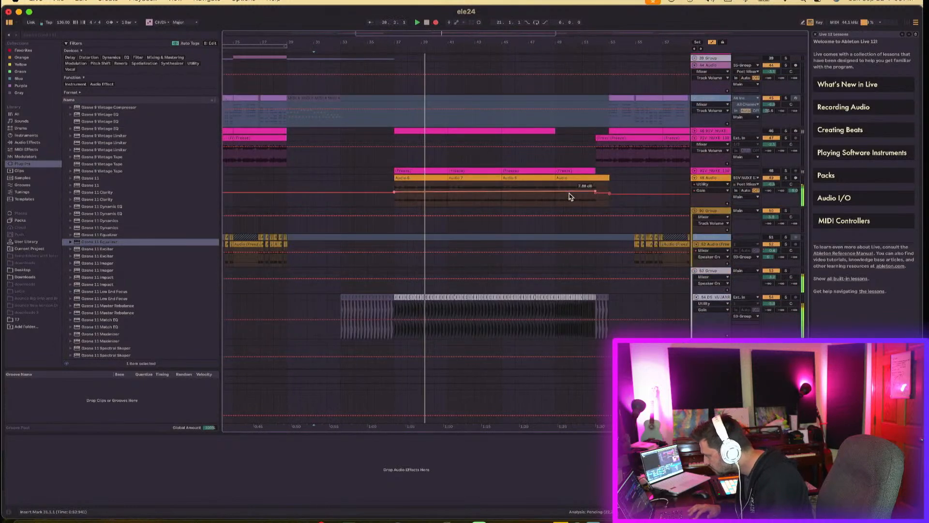
pyautogui.moveTo(570, 195); pyautogui.dragTo(570, 198)
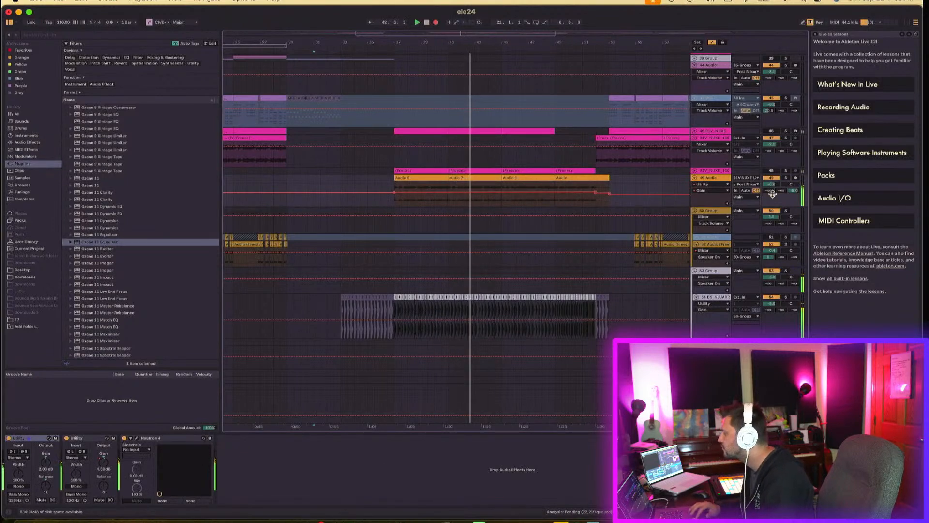
# Step: Fine-tune the 48 Audio track's C-Neoverb send and raise track 47's C-Neoverb send to about -13.4 dB
pyautogui.moveTo(794, 191); pyautogui.dragTo(793, 195)
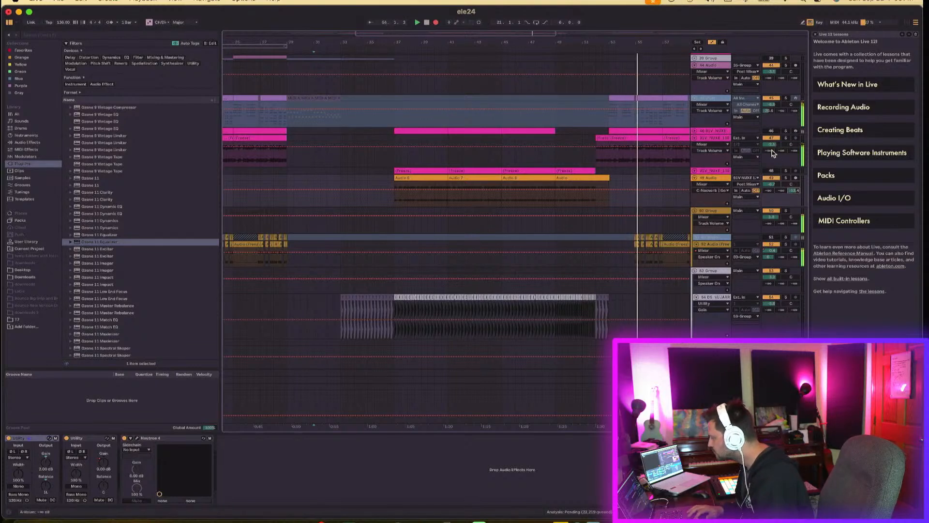
pyautogui.moveTo(794, 154); pyautogui.dragTo(794, 145)
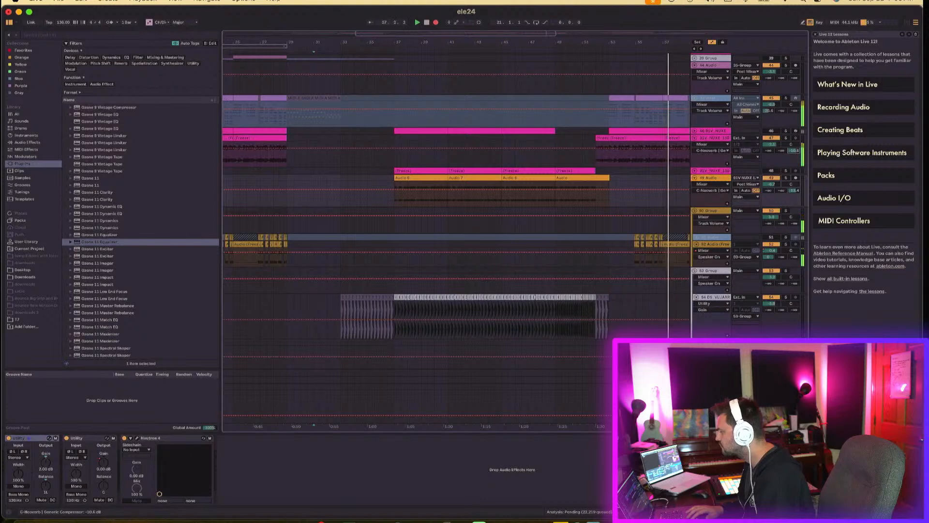
pyautogui.moveTo(794, 151); pyautogui.dragTo(794, 153)
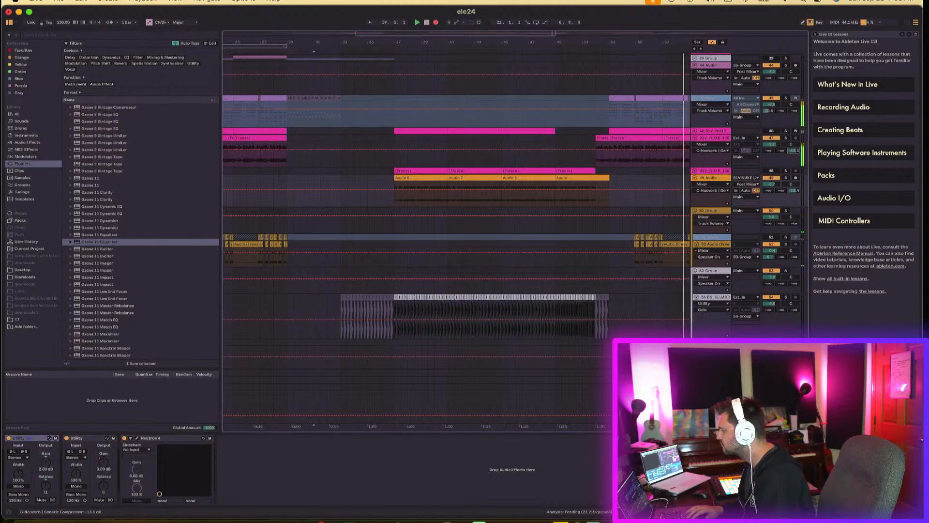
# Step: Check the main output's Limiter and the output meters in the SSL 360° mixer, and return to the arrangement overview
pyautogui.hscroll(10, 548, 201)
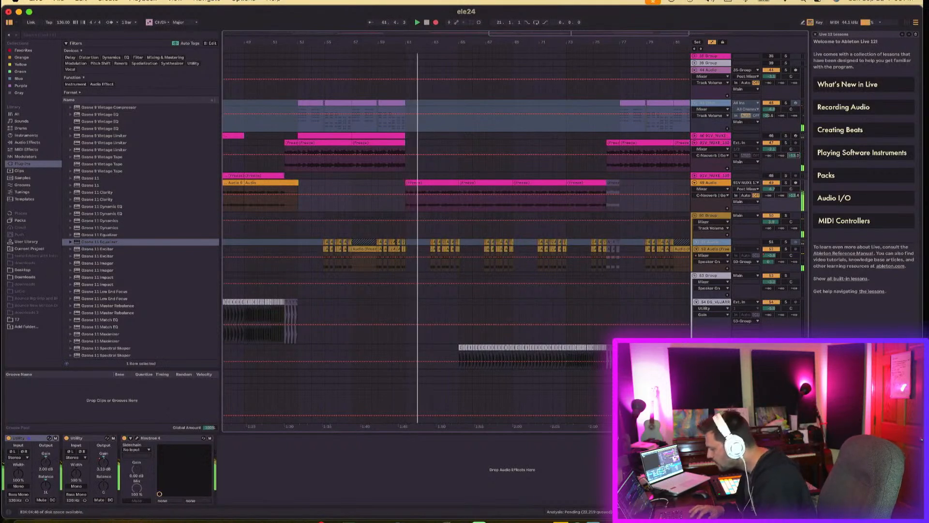
pyautogui.click(710, 415)
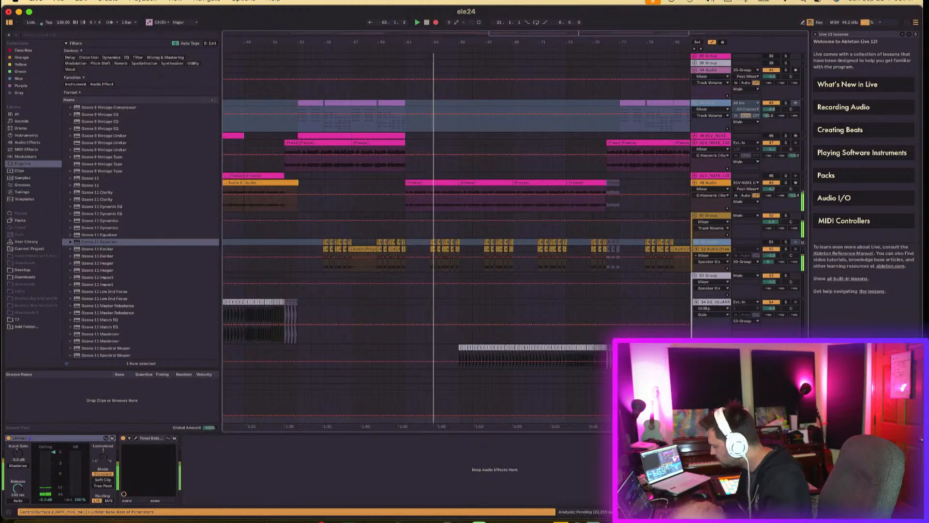
pyautogui.click(593, 519)
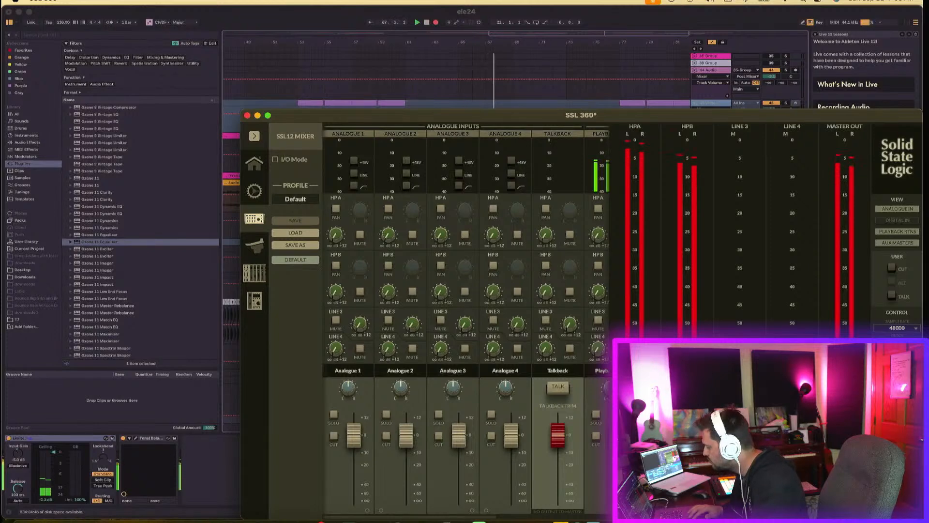
pyautogui.click(181, 340)
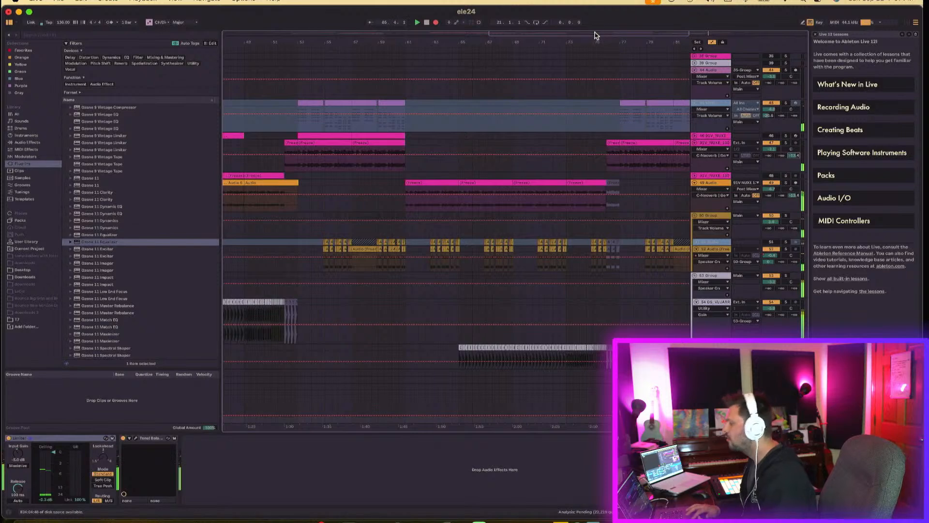
pyautogui.moveTo(596, 40); pyautogui.dragTo(597, 5)
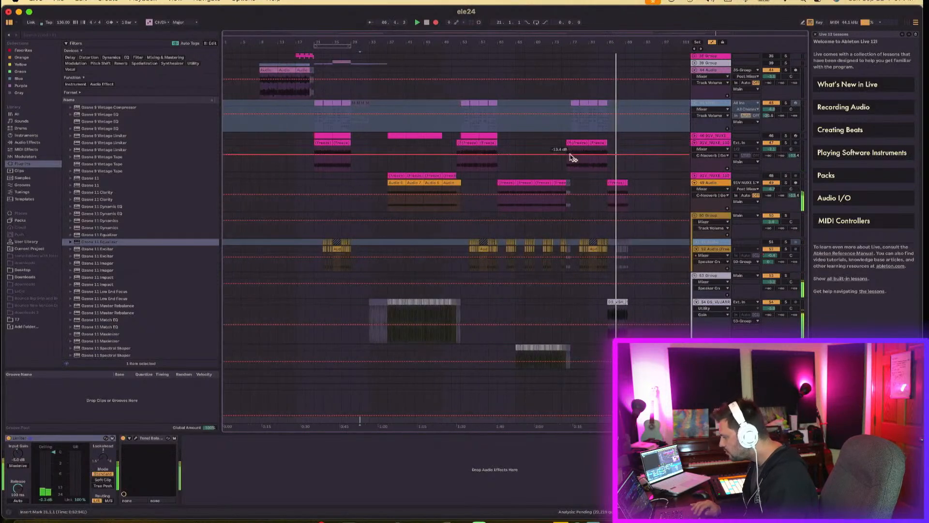
# Step: Restart playback from bar 61, solo the 52 Audio track and raise its A-Room send while listening
pyautogui.click(494, 207)
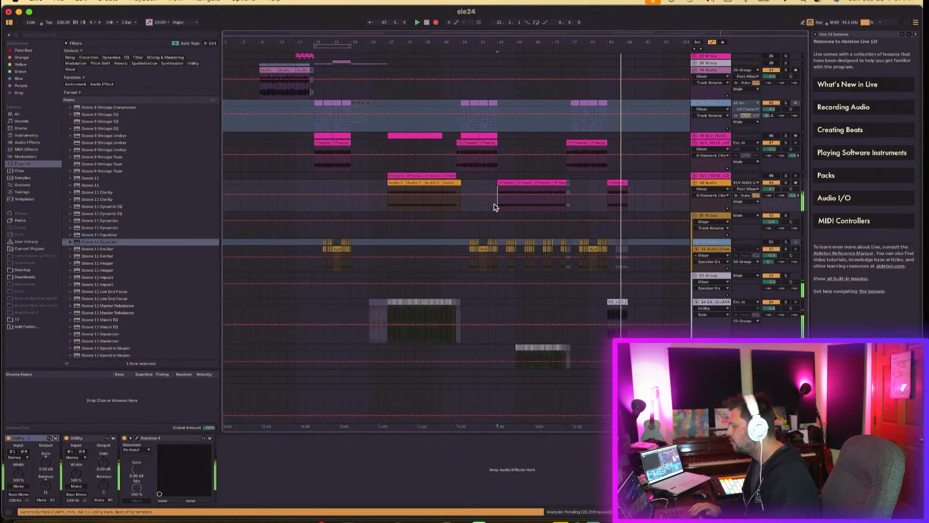
pyautogui.press('space')
pyautogui.press('space')
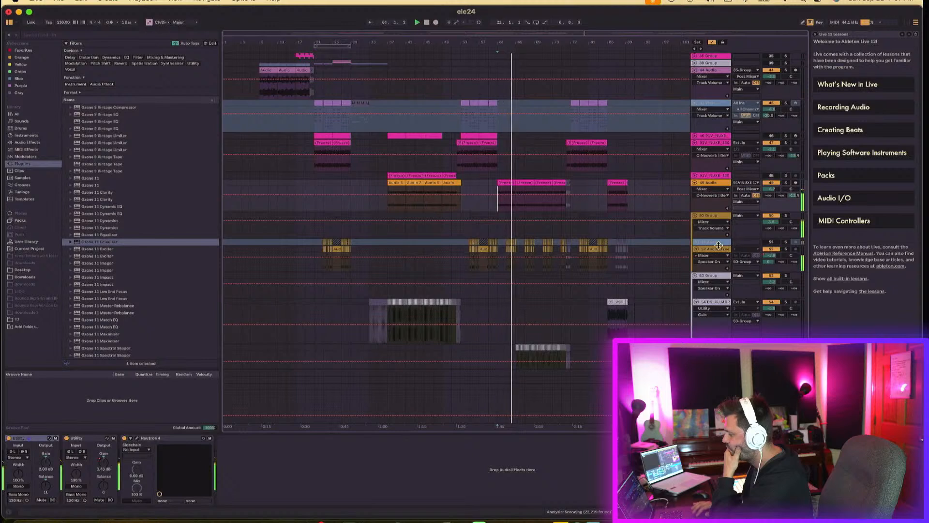
pyautogui.click(739, 254)
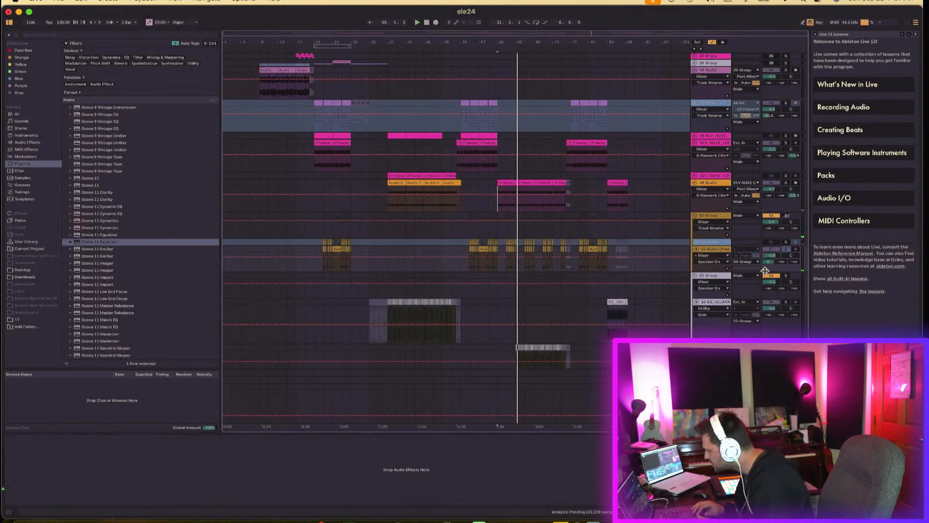
pyautogui.press('space')
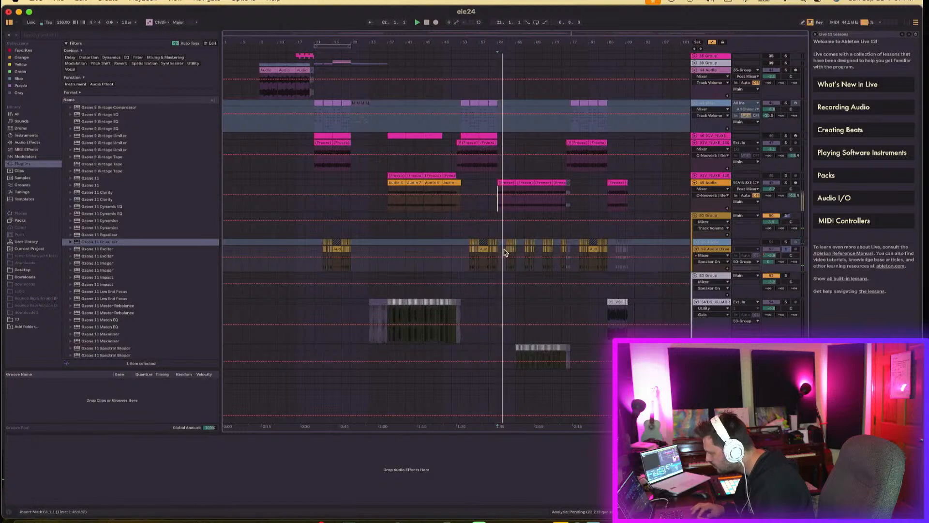
pyautogui.click(769, 262)
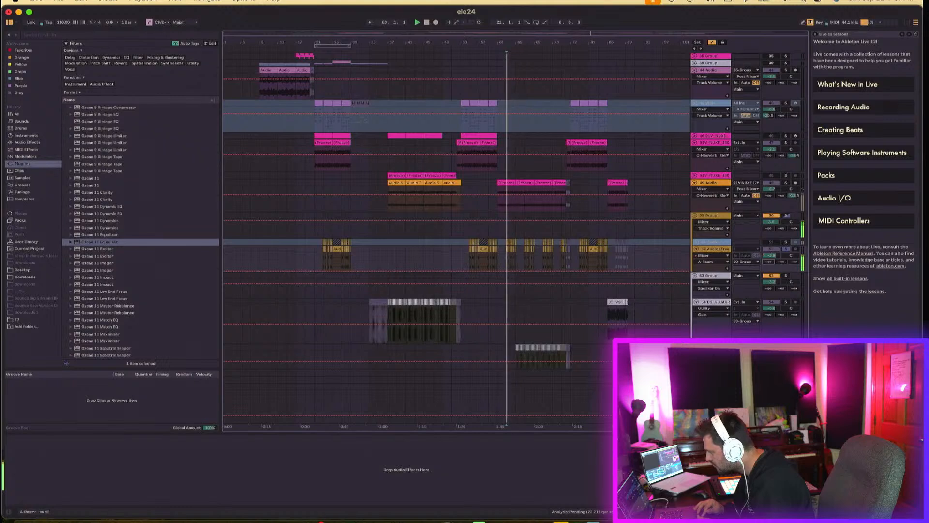
pyautogui.click(769, 262)
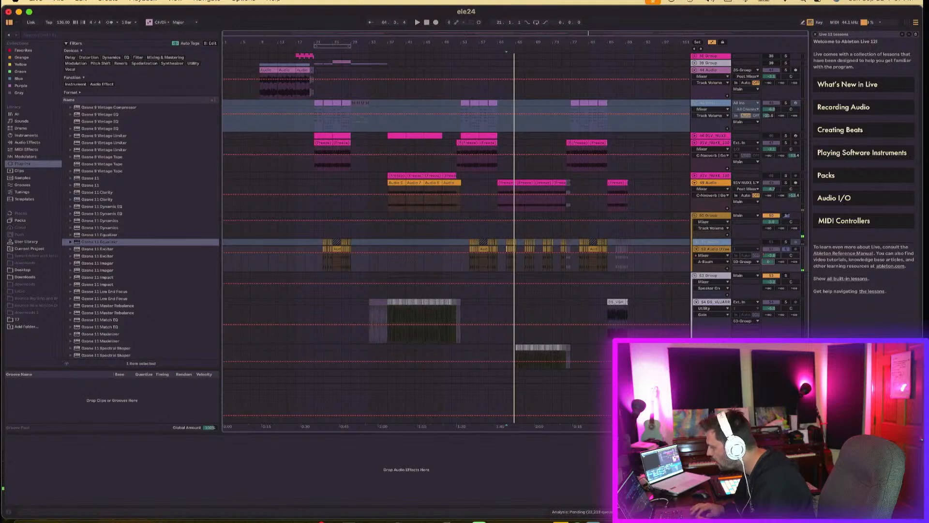
# Step: Inspect the reverb on the A-Room return and the 50 Group's effect chain, including its Ozone 11 plugin
pyautogui.click(711, 373)
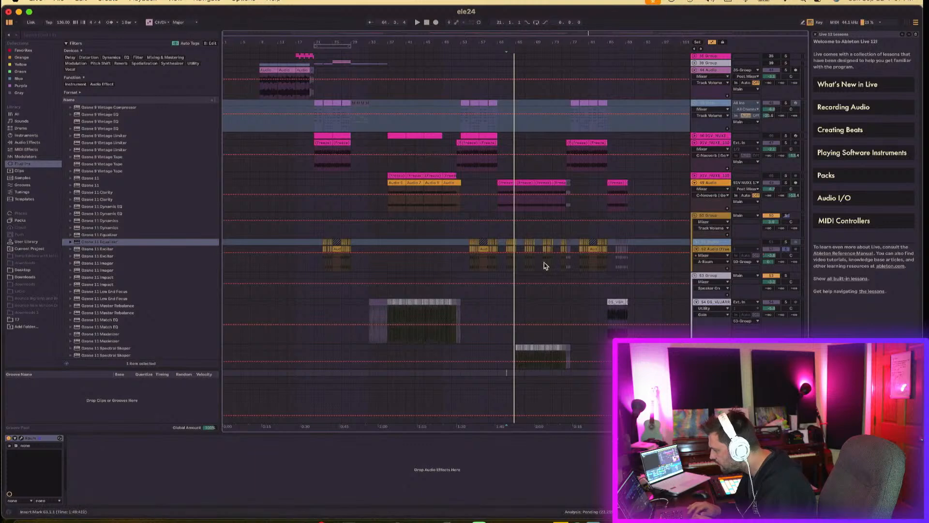
pyautogui.click(636, 226)
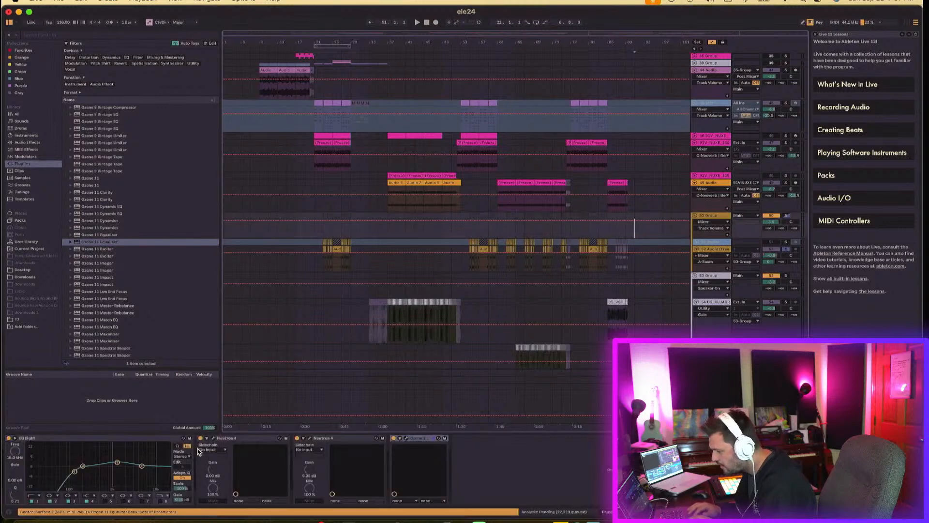
pyautogui.click(424, 438)
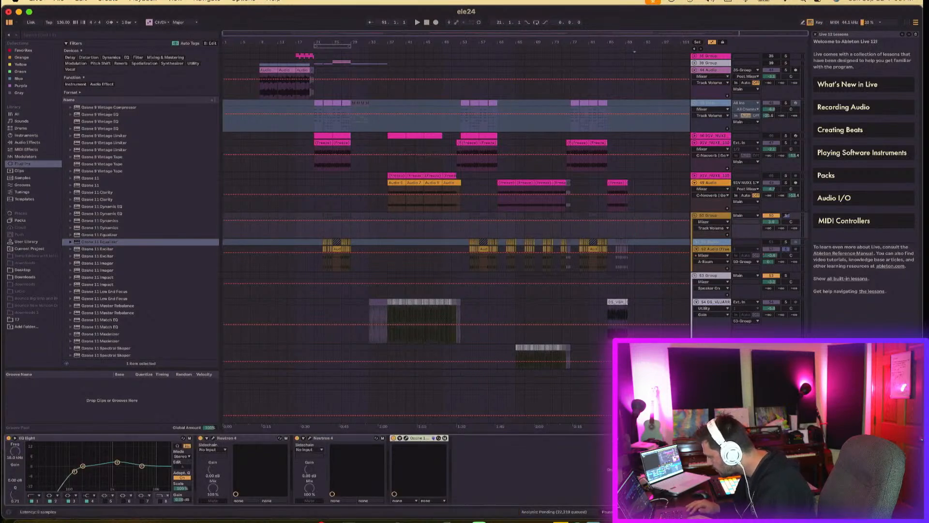
pyautogui.click(712, 372)
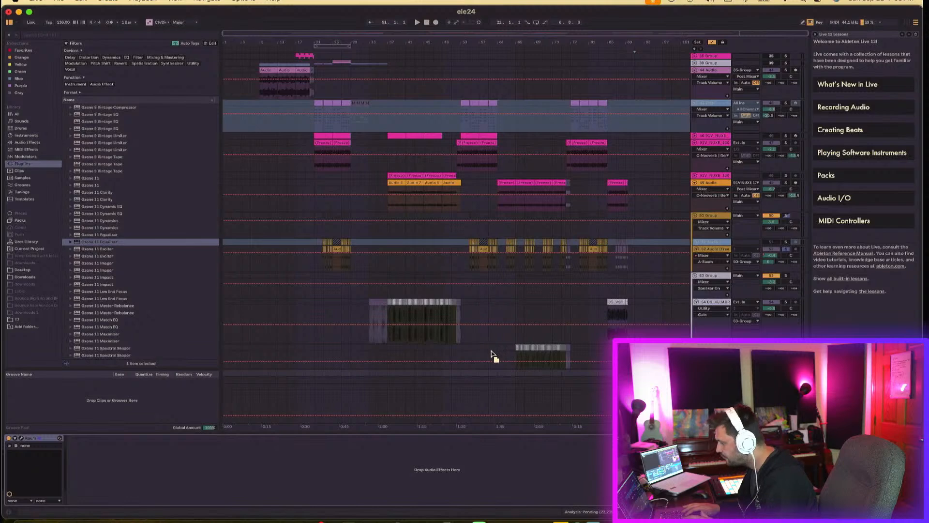
pyautogui.click(548, 229)
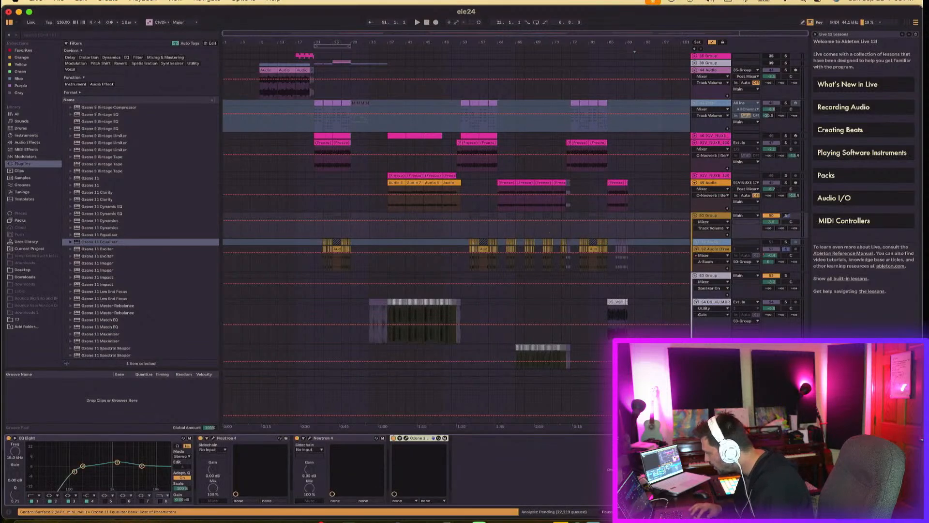
# Step: Add a second room reverb return track directly after the A-Room return
pyautogui.press('super+z')
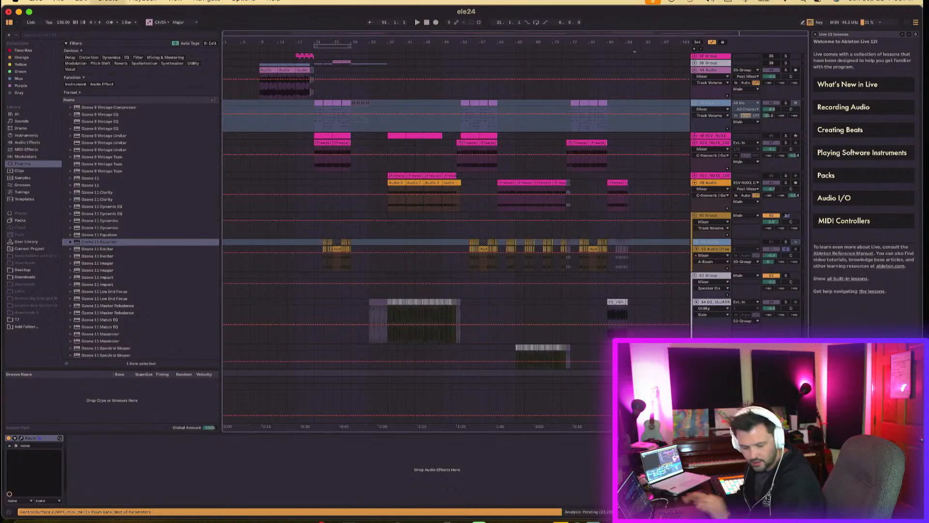
pyautogui.press('super+alt+t')
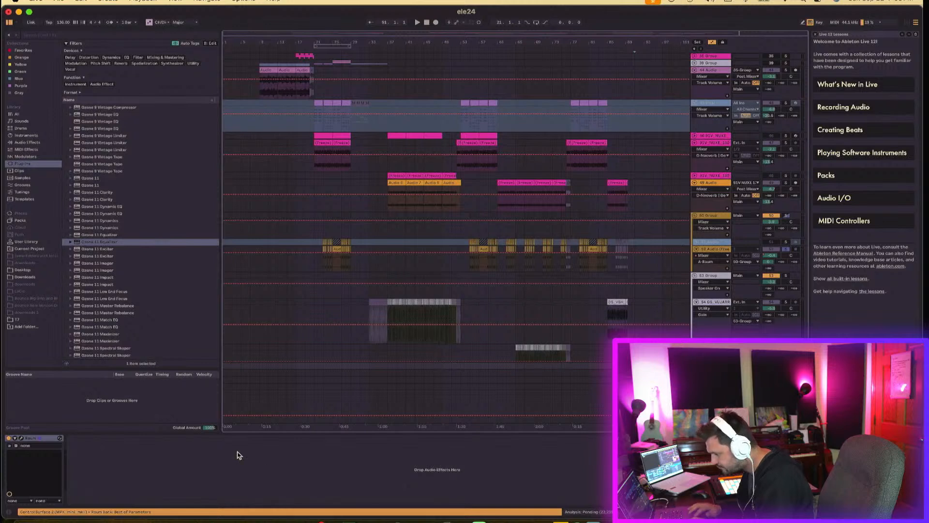
pyautogui.moveTo(27, 444); pyautogui.dragTo(355, 375)
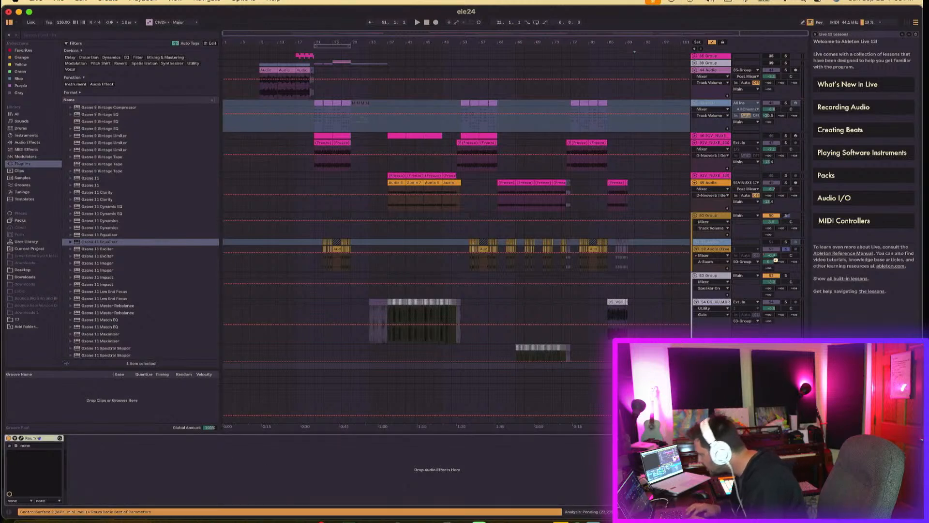
pyautogui.press('super+z')
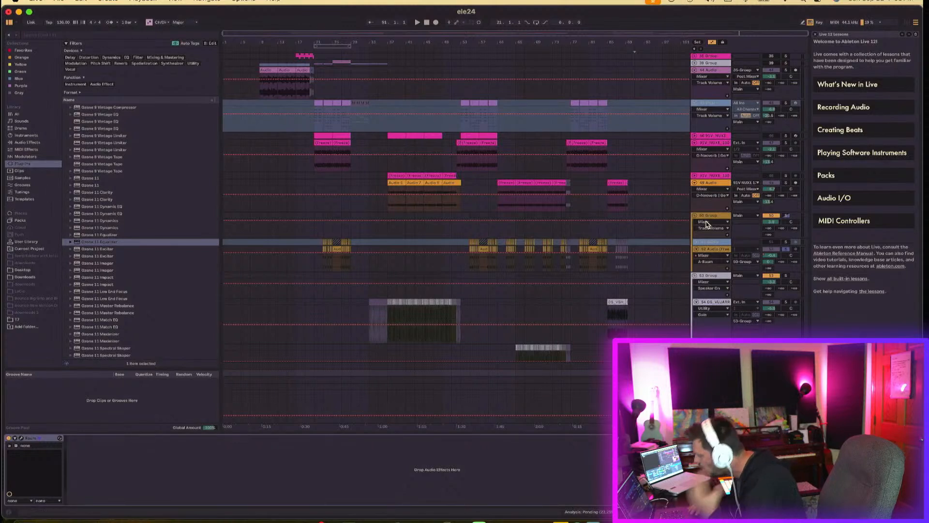
# Step: Reset the 52 Audio track's A-Room send and send the track to the new B-Room return instead
pyautogui.scroll(-5, 632, 301)
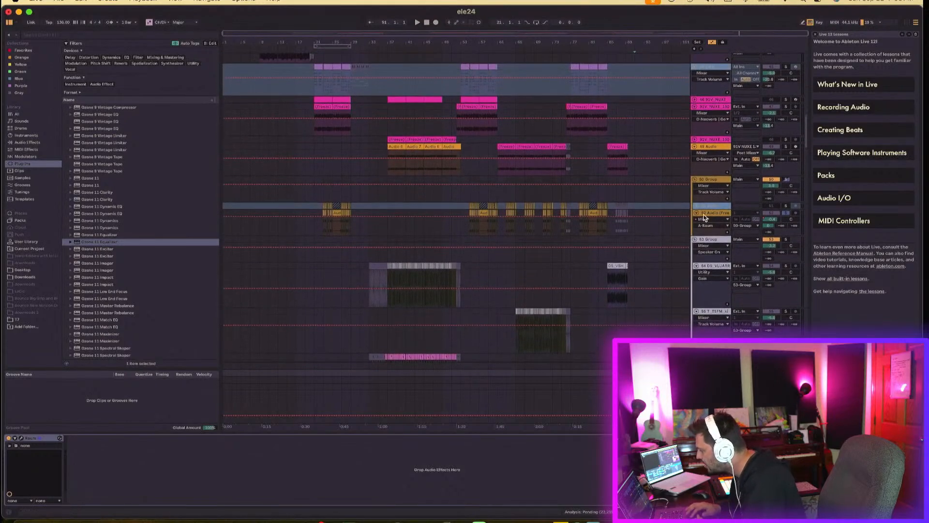
pyautogui.click(770, 226)
pyautogui.press('Delete')
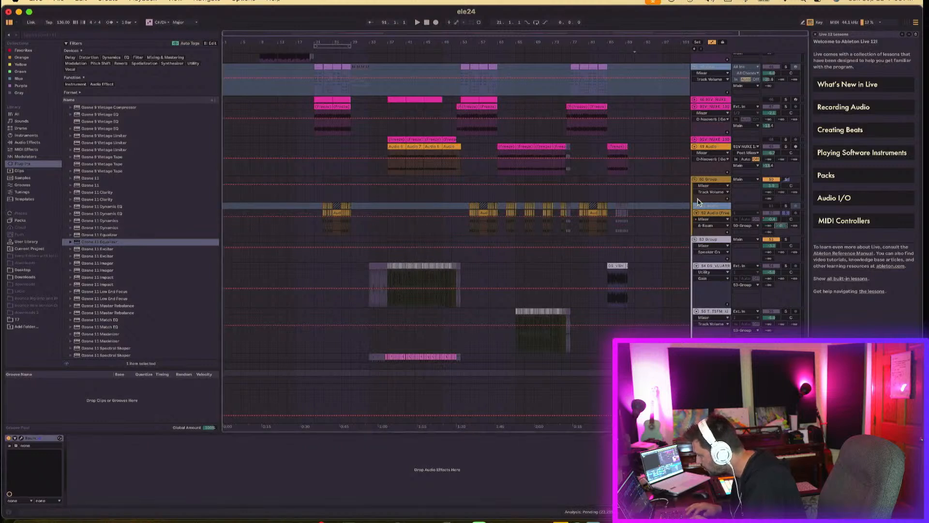
# Step: Copy the Ozone 11 Equalizer from the 50 Group onto the B-Room return after its reverb, and close the Neoverb plugin window
pyautogui.click(716, 180)
pyautogui.click(411, 438)
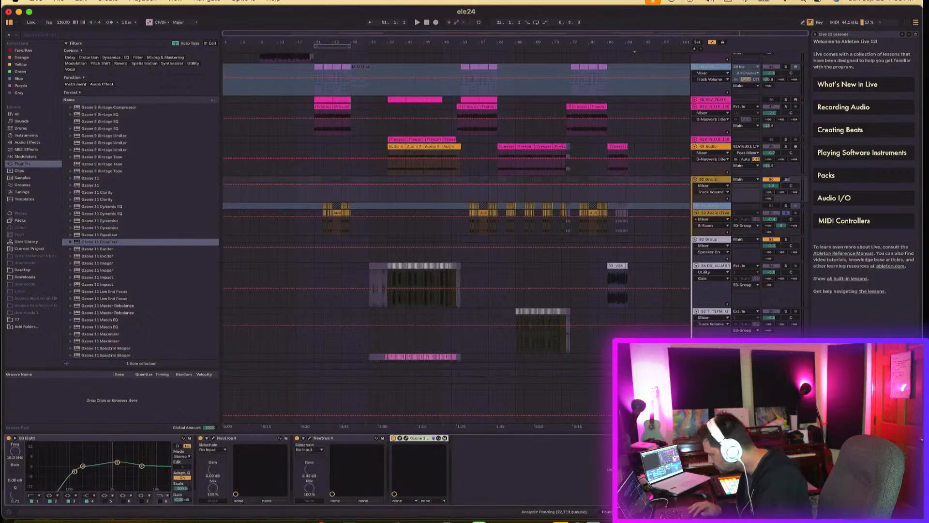
pyautogui.click(711, 389)
pyautogui.click(425, 481)
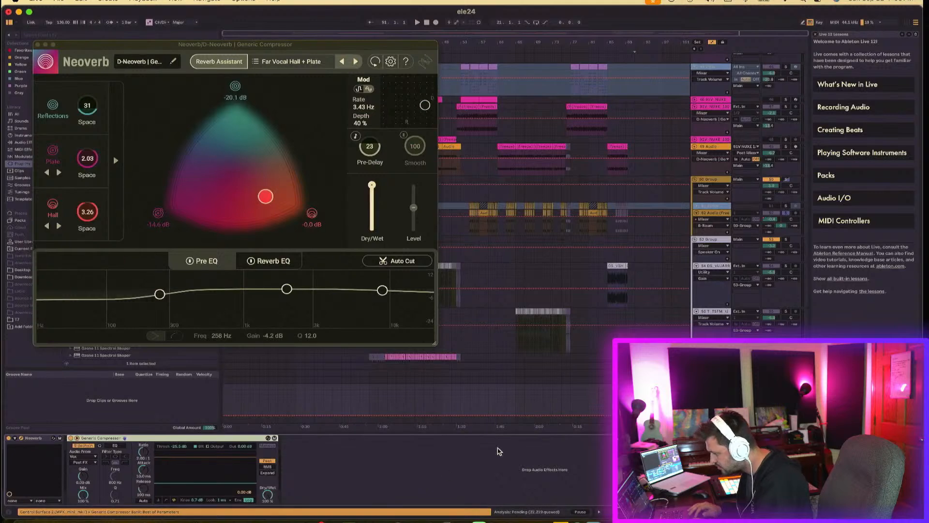
pyautogui.click(711, 375)
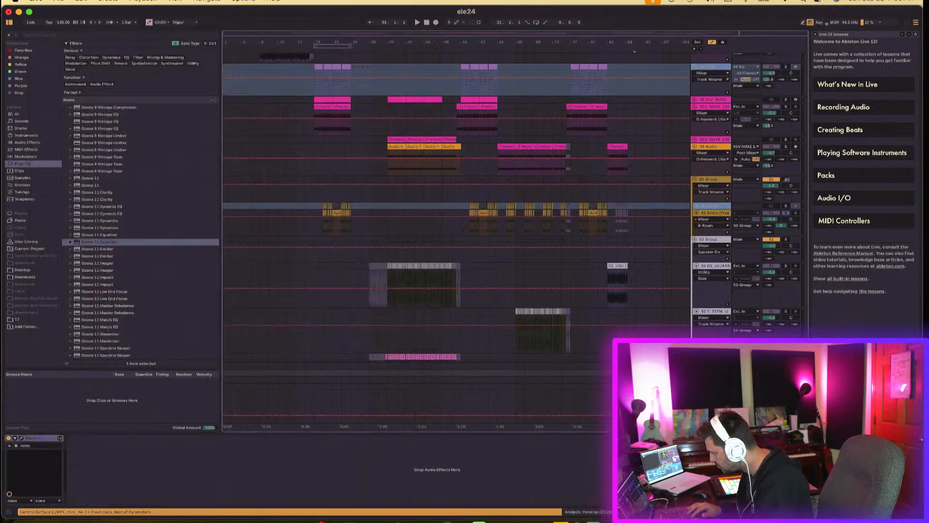
pyautogui.click(298, 487)
pyautogui.press('super+v')
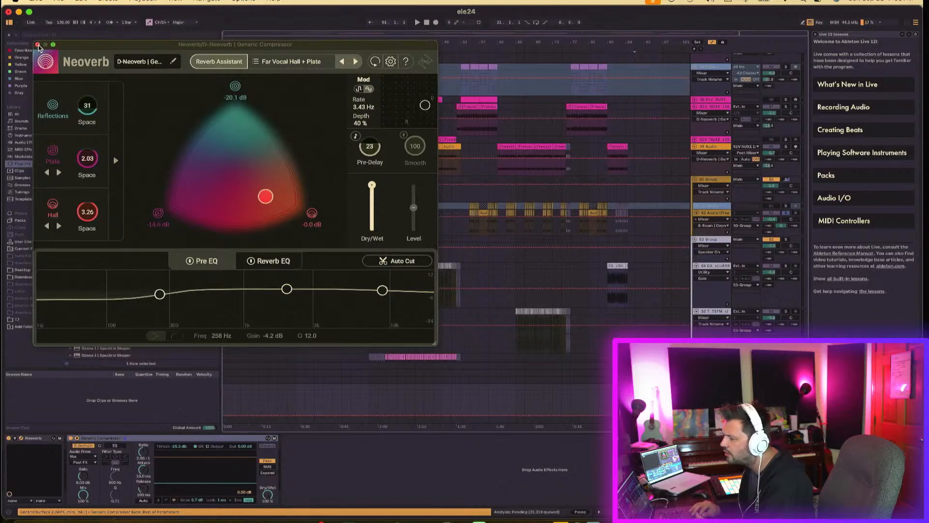
pyautogui.click(38, 45)
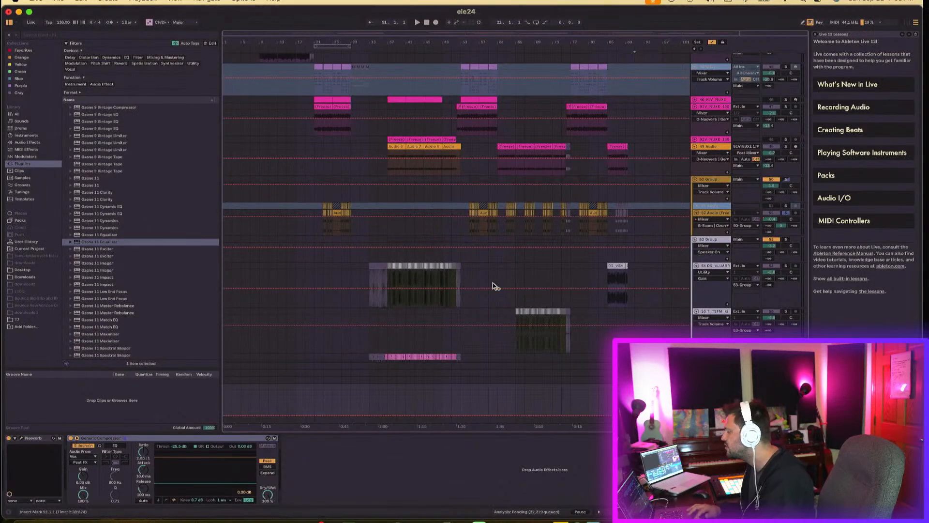
# Step: Play from bar 60 and adjust the 52 Audio track's send to the B-Room return while listening
pyautogui.click(493, 235)
pyautogui.press('space')
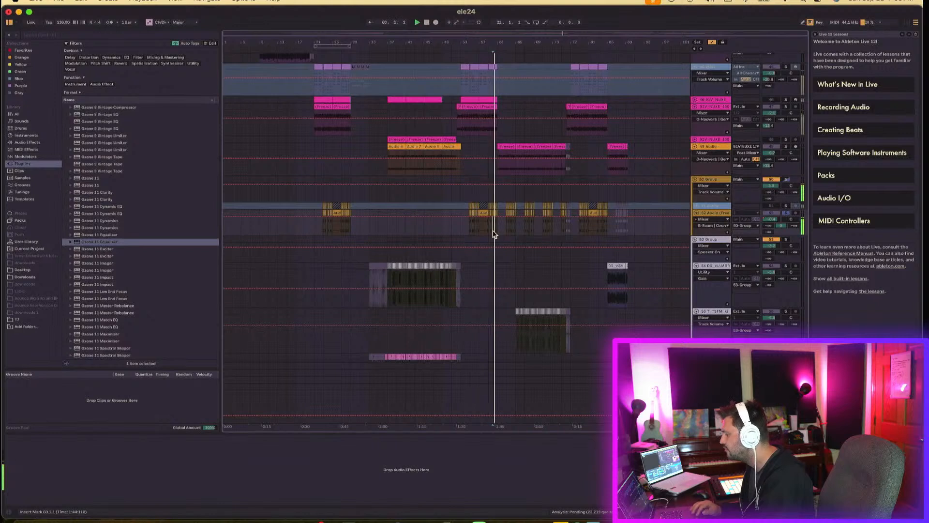
pyautogui.click(782, 226)
pyautogui.moveTo(782, 230); pyautogui.dragTo(782, 226)
pyautogui.press('space')
pyautogui.press('space')
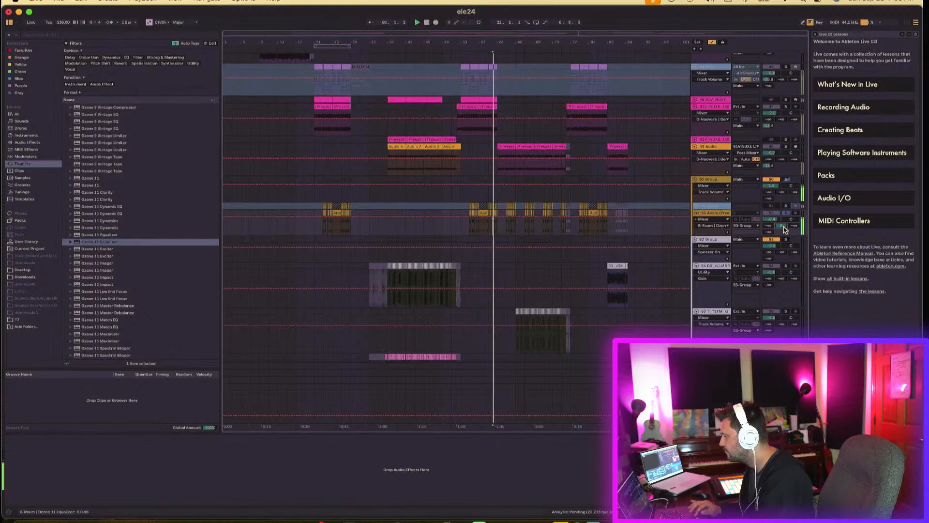
# Step: Unsolo the 50 Group and restart playback from bar 60 to hear it within the full mix
pyautogui.click(786, 179)
pyautogui.press('space')
pyautogui.press('space')
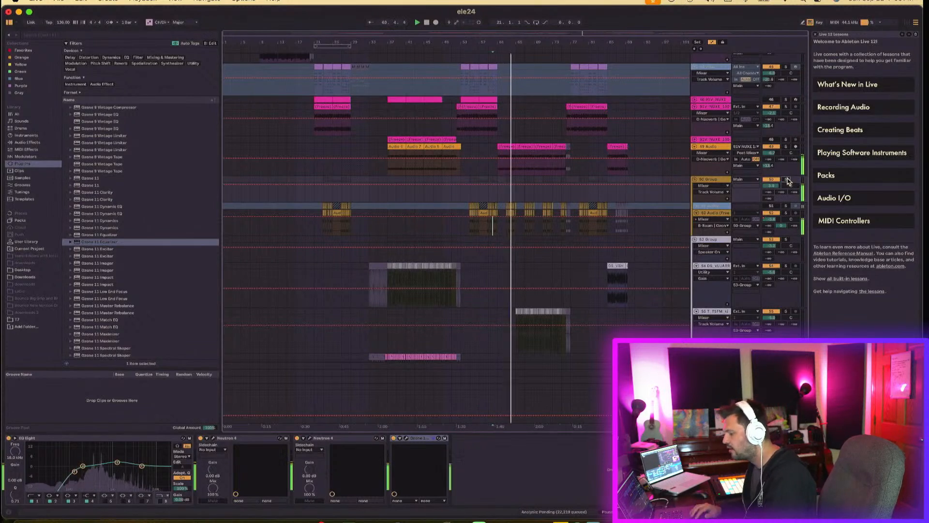
# Step: Move the Flat High-Pass band of the B-Room return's Ozone 11 Equalizer to 497 Hz in Transient mode, and close the plugin
pyautogui.click(710, 387)
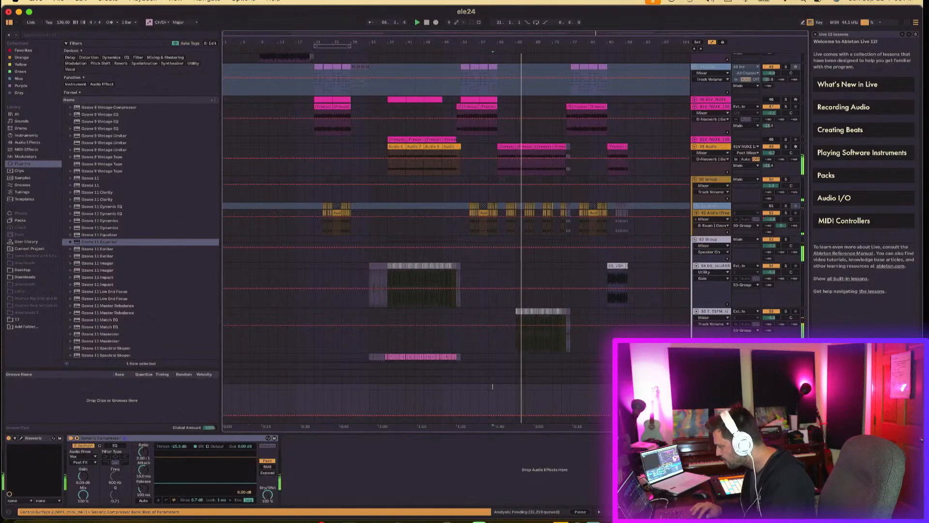
pyautogui.press('Up')
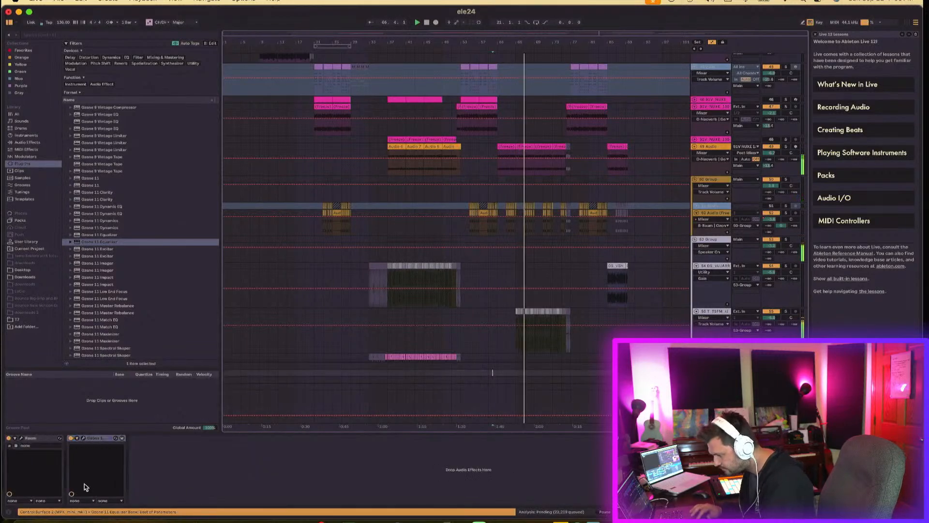
pyautogui.click(84, 438)
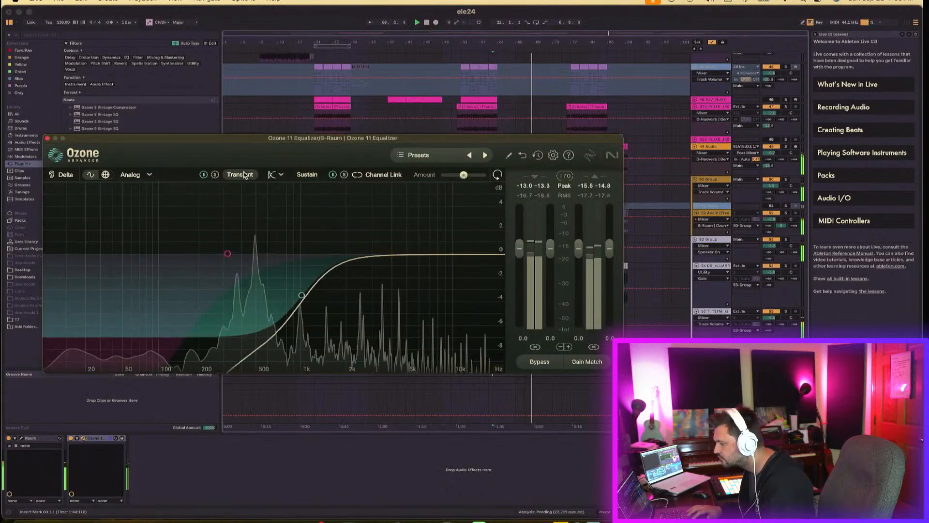
pyautogui.moveTo(228, 253); pyautogui.dragTo(255, 253)
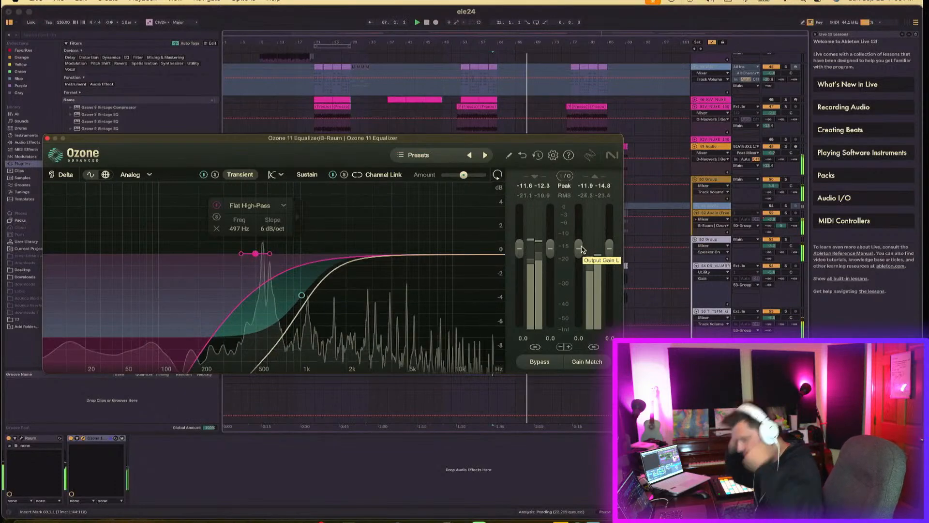
pyautogui.click(48, 138)
# Step: Record the running playback onto the 10 Audio resampling track through to about bar 90, and stop recording
pyautogui.scroll(20, 529, 155)
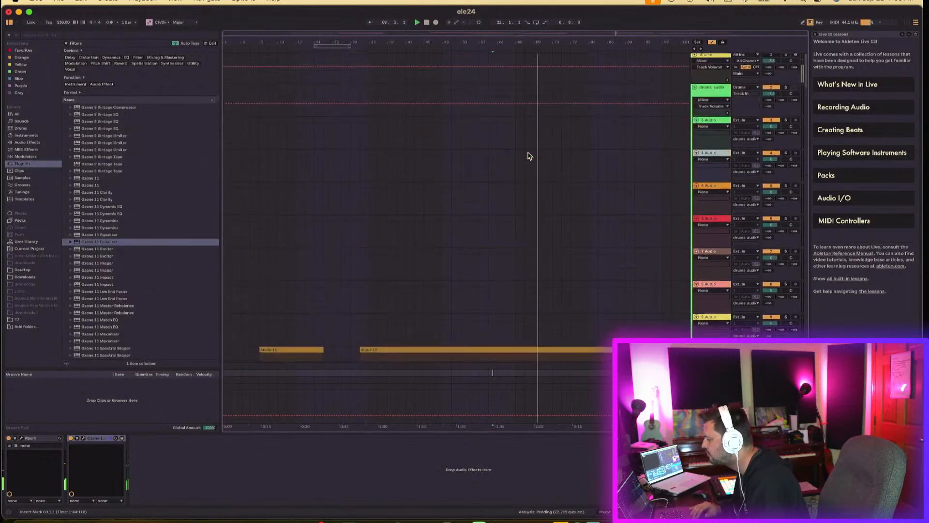
pyautogui.scroll(-4, 529, 156)
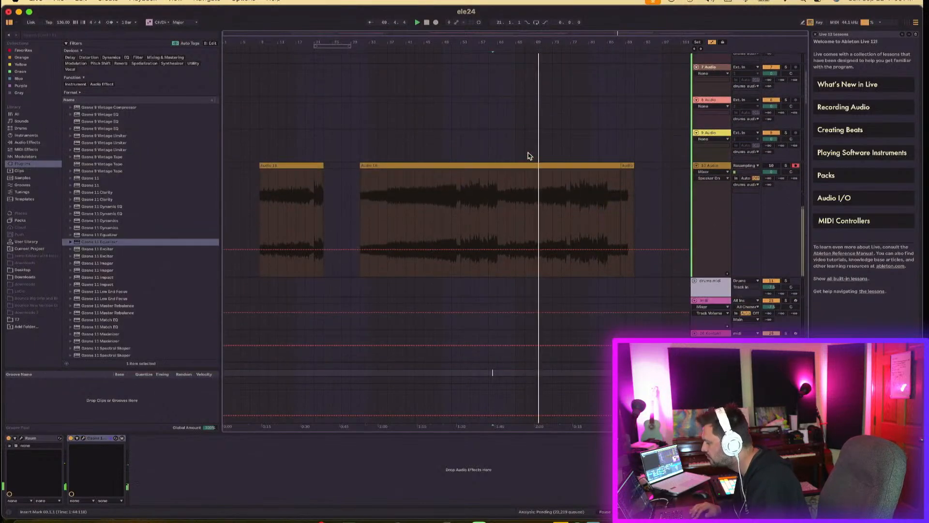
pyautogui.click(436, 23)
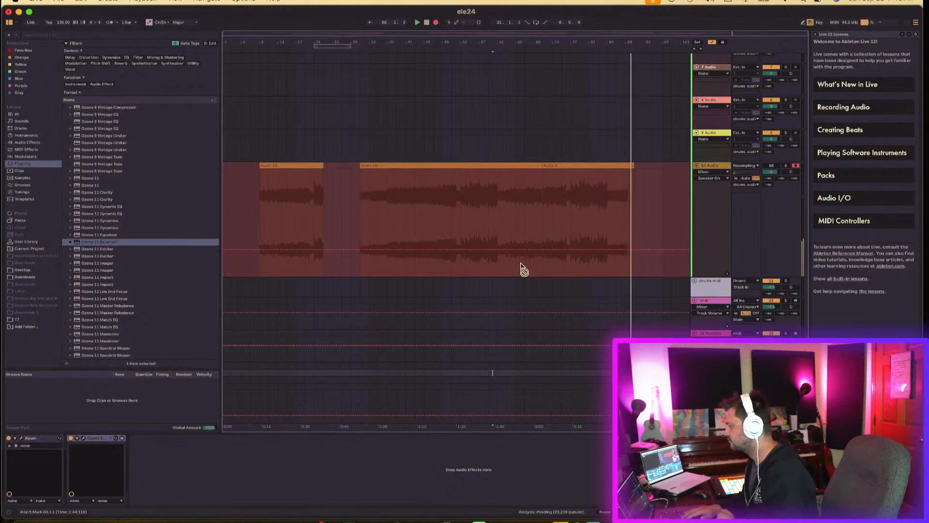
pyautogui.moveTo(524, 269); pyautogui.dragTo(522, 266)
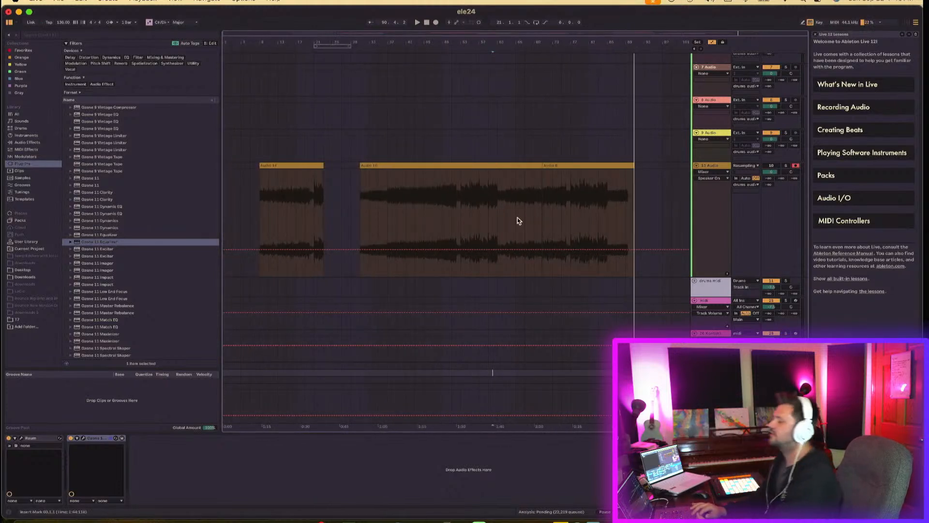
# Step: Re-record the resampled playback on the 10 Audio track from bar 9 to about bar 32
pyautogui.click(389, 219)
pyautogui.click(315, 164)
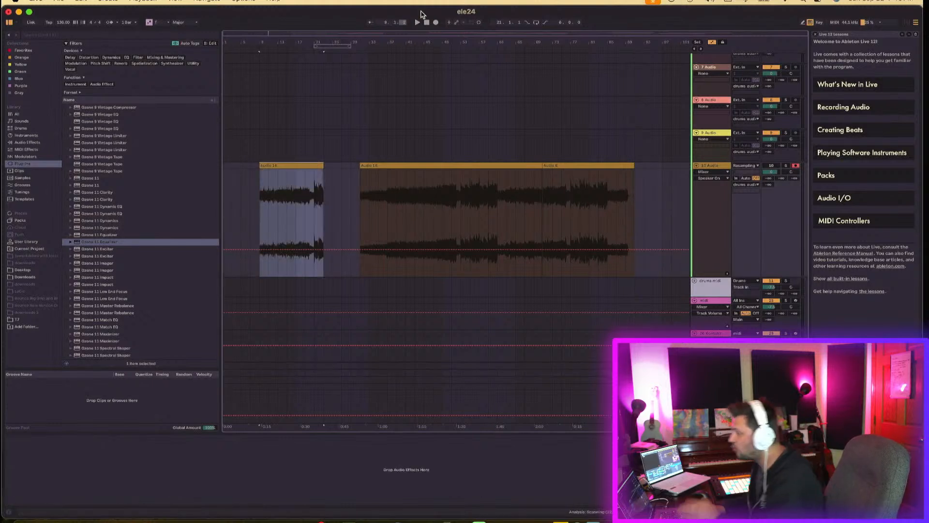
pyautogui.click(436, 23)
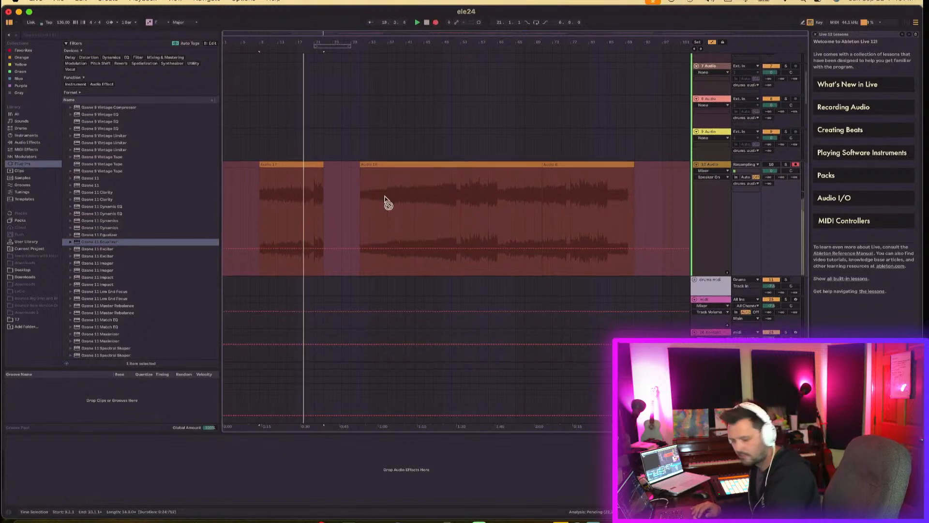
pyautogui.scroll(-3, 384, 201)
pyautogui.scroll(-1, 387, 200)
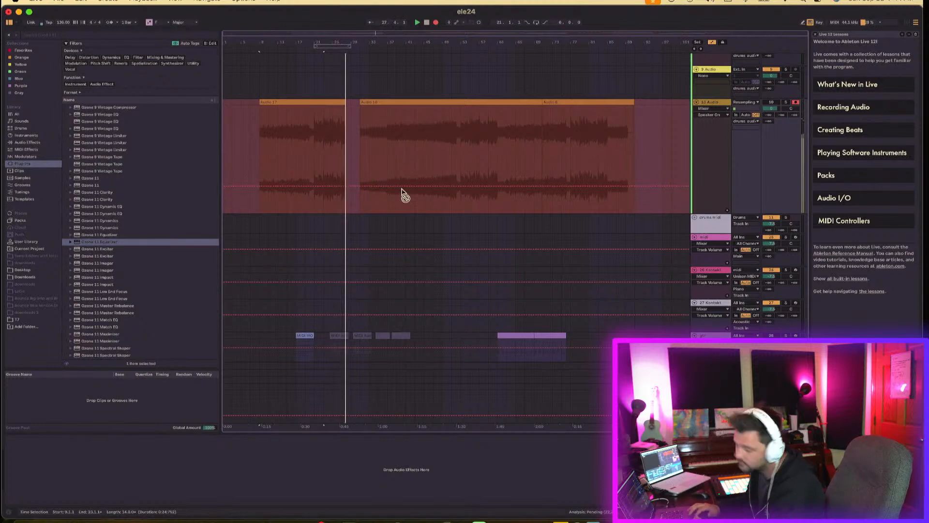
pyautogui.moveTo(344, 43); pyautogui.dragTo(366, 110)
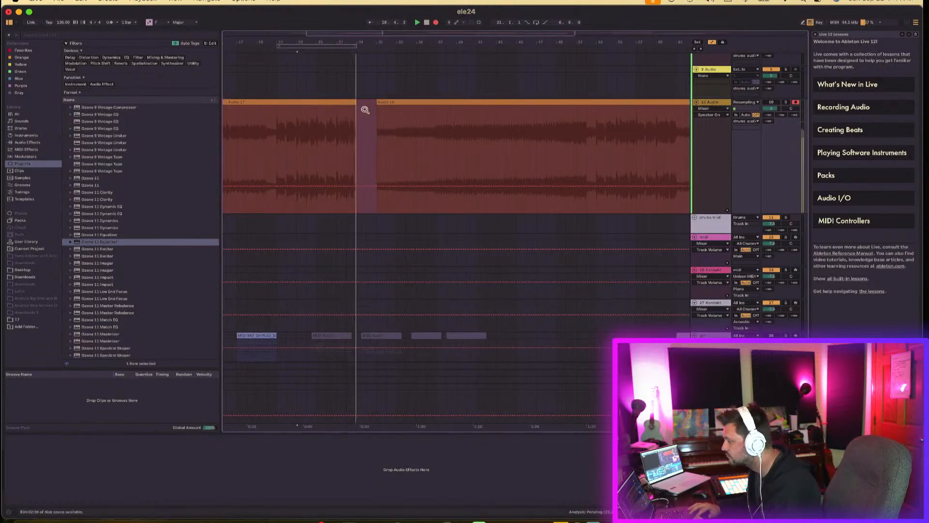
pyautogui.scroll(-2, 410, 215)
pyautogui.hscroll(-2, 410, 215)
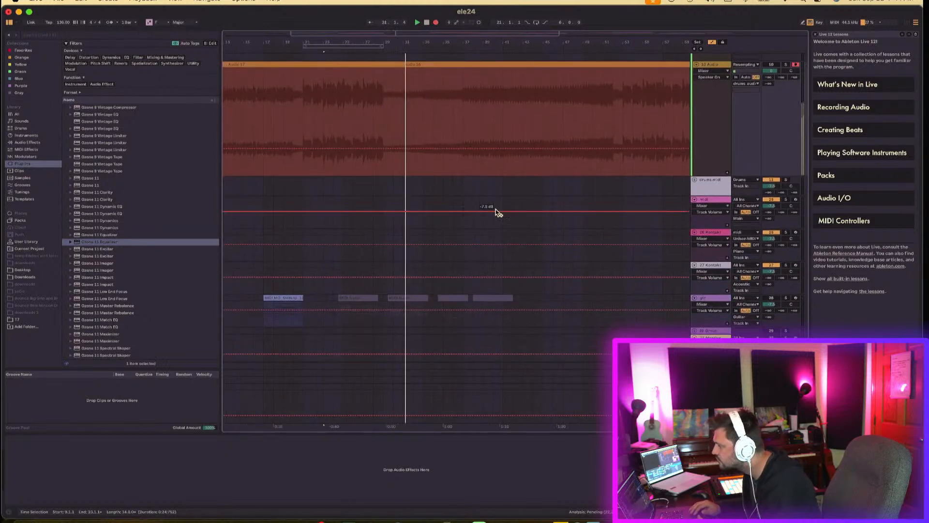
pyautogui.press('F9')
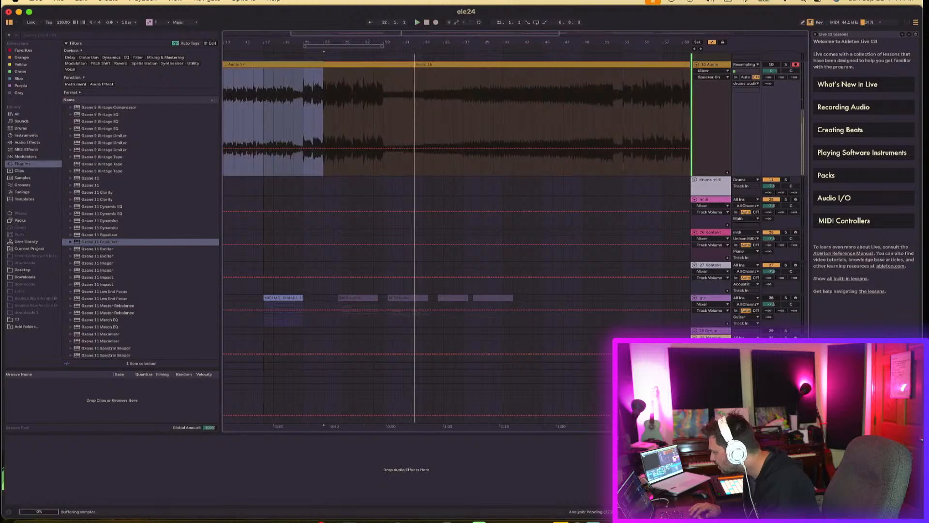
# Step: Examine the B-Room return's Ozone 11 Equalizer and play the section around bar 33 to check the signal reaching it
pyautogui.click(710, 387)
pyautogui.click(710, 373)
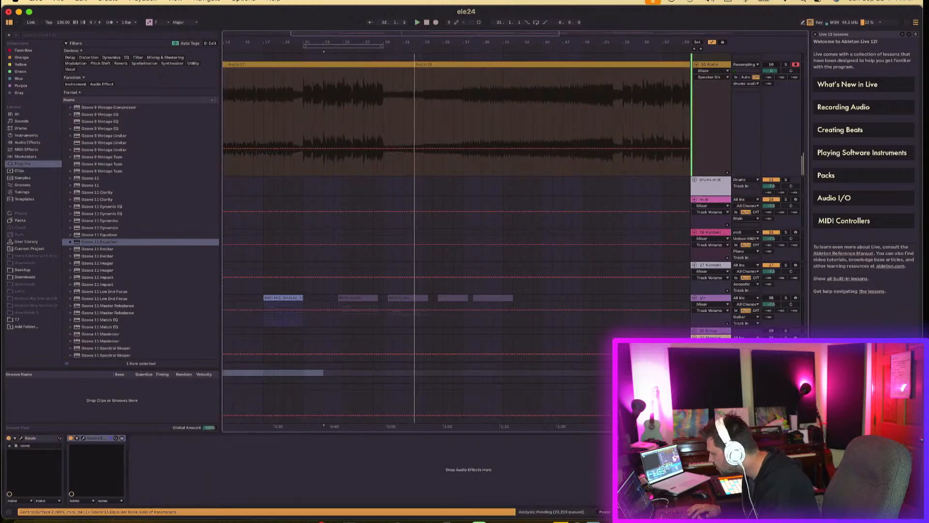
pyautogui.click(84, 439)
pyautogui.press('space')
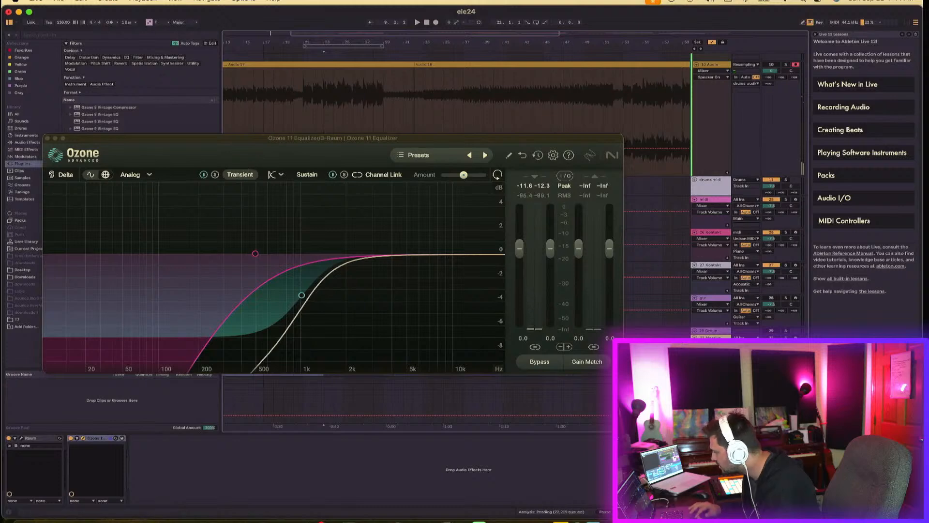
pyautogui.click(550, 142)
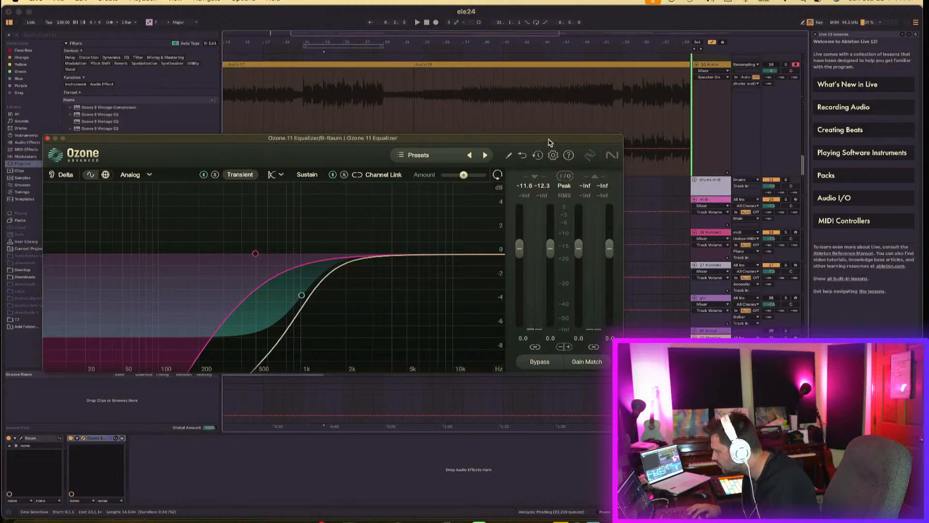
pyautogui.moveTo(549, 139); pyautogui.dragTo(544, 234)
pyautogui.click(420, 156)
pyautogui.press('space')
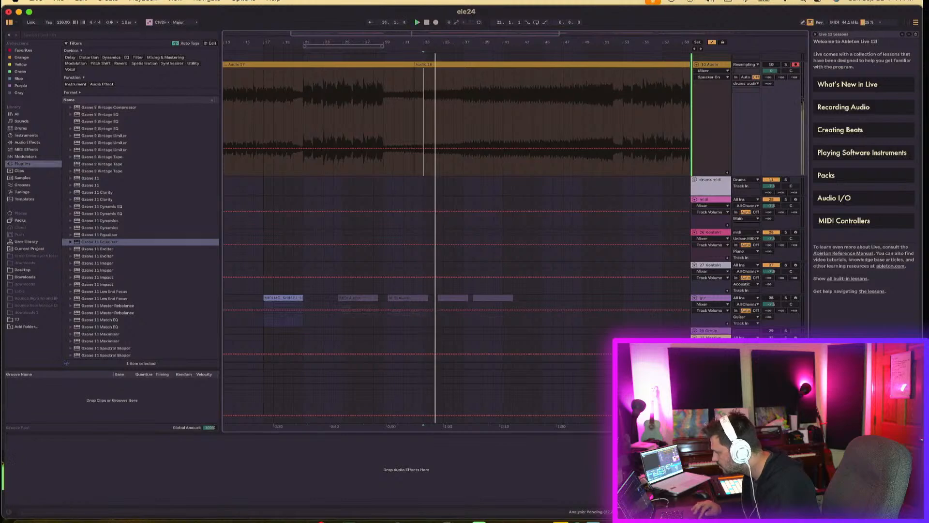
pyautogui.click(710, 397)
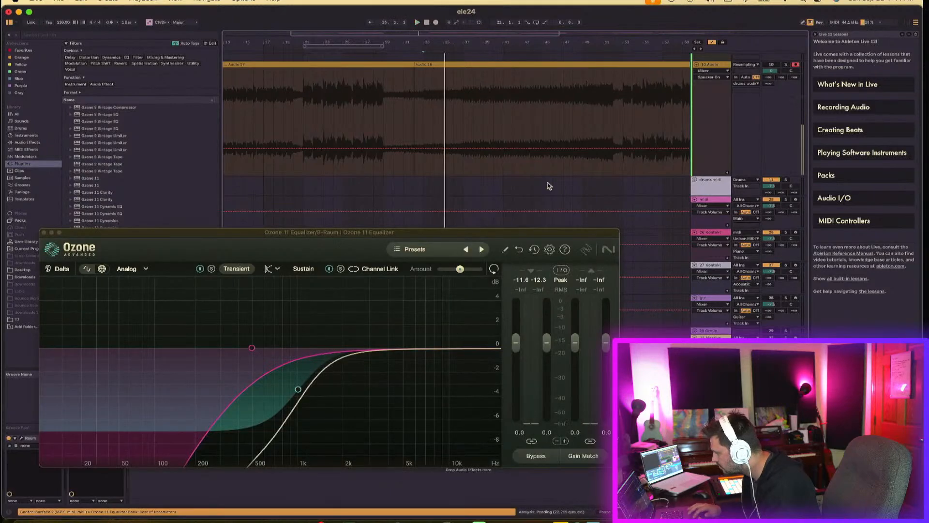
# Step: Listen to the arrangement from bar 66
pyautogui.hscroll(8, 547, 184)
pyautogui.click(572, 166)
pyautogui.click(563, 166)
pyautogui.press('space')
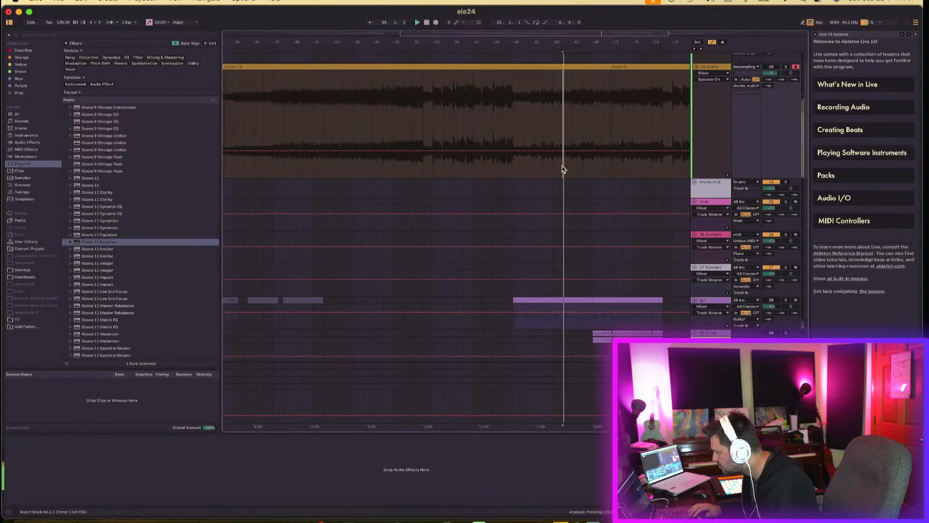
pyautogui.hscroll(-6, 590, 239)
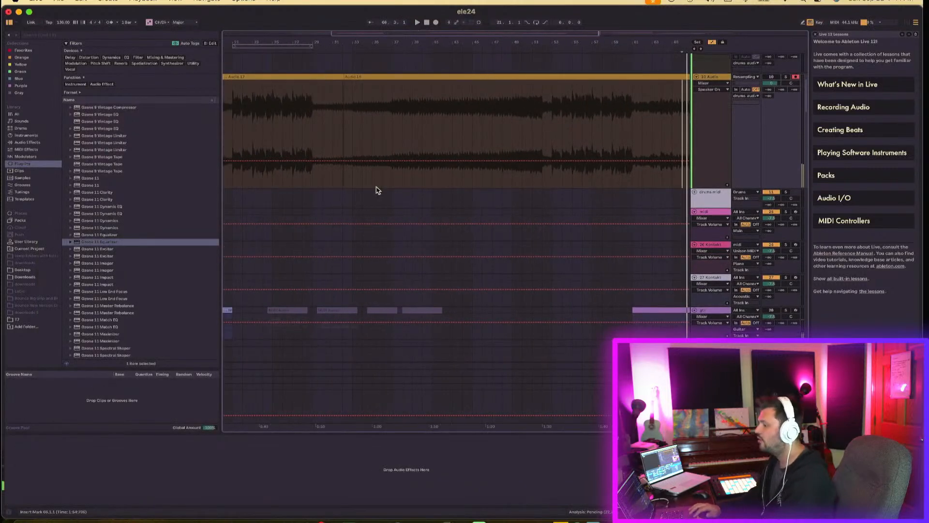
# Step: Raise the B-Room send on the first audio track inside the 58 Group and start playback
pyautogui.click(377, 190)
pyautogui.scroll(-15, 443, 250)
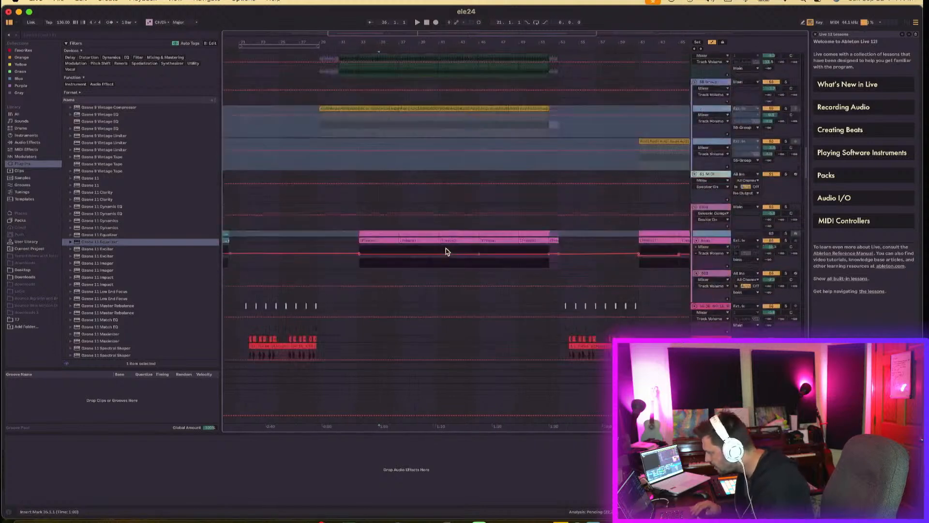
pyautogui.scroll(5, 446, 250)
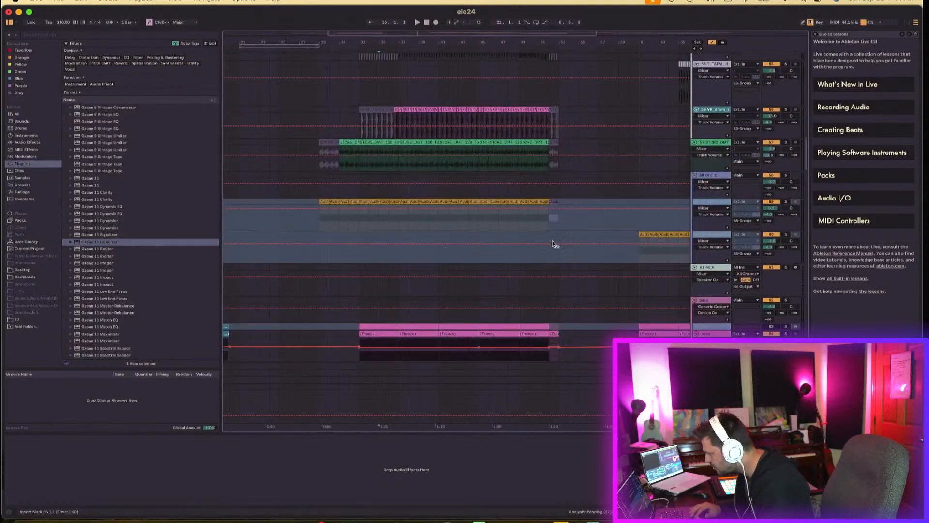
pyautogui.click(768, 217)
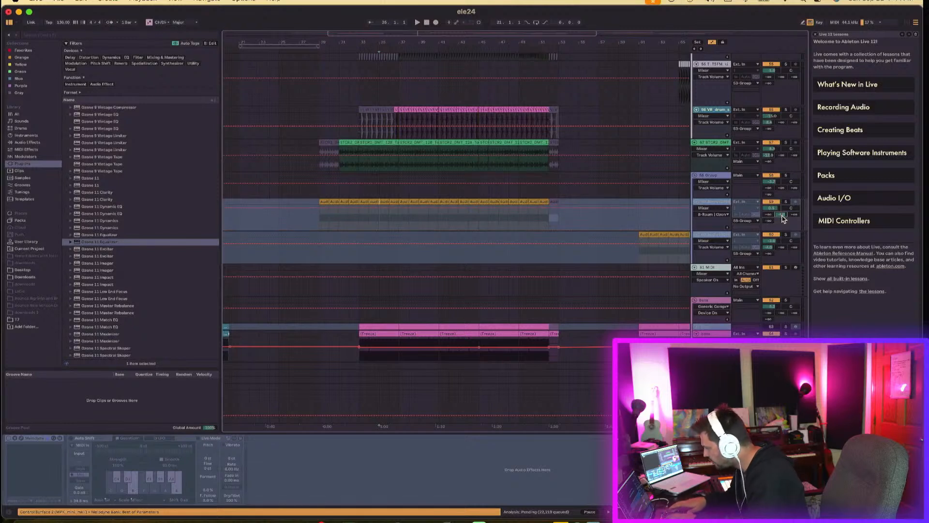
pyautogui.press('space')
# Step: Restart playback from that track's first clip and examine the signal in the B-Room return's Ozone 11 Equalizer
pyautogui.click(338, 199)
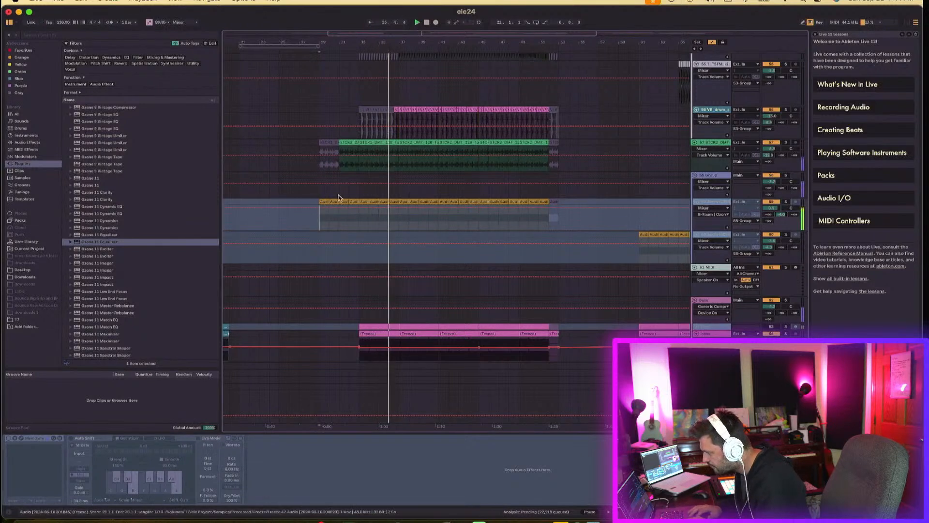
pyautogui.click(323, 201)
pyautogui.press('space')
pyautogui.press('space')
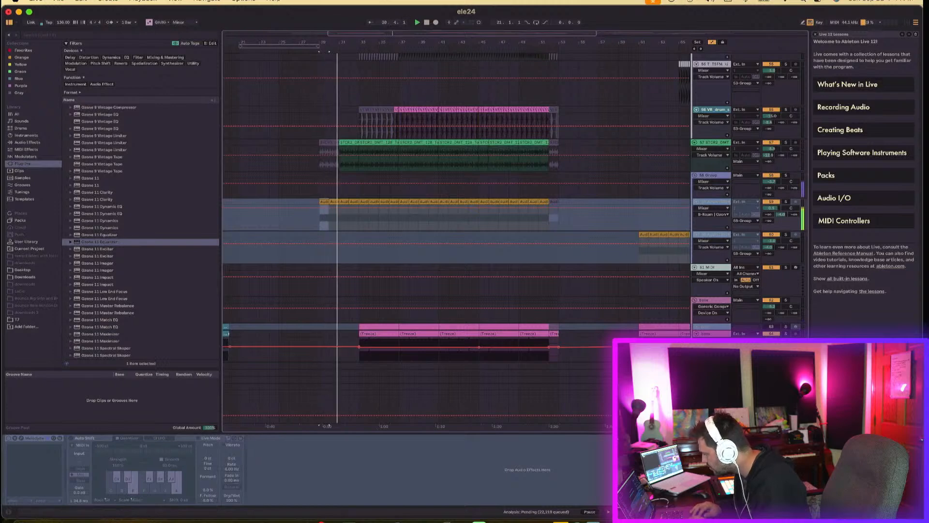
pyautogui.click(710, 387)
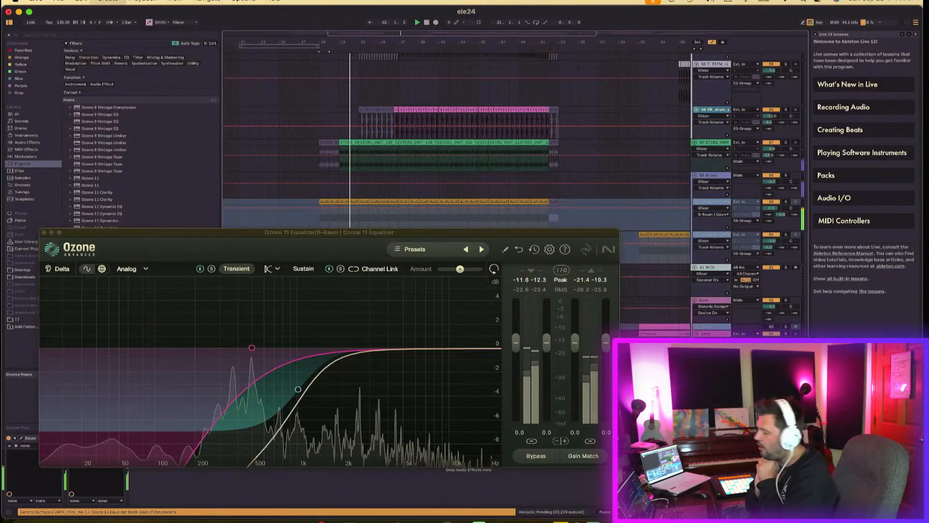
# Step: Set up a C-Raum return with the Raum and Ozone 11 Equalizer devices and send the 58 Group audio tracks to it
pyautogui.click(711, 393)
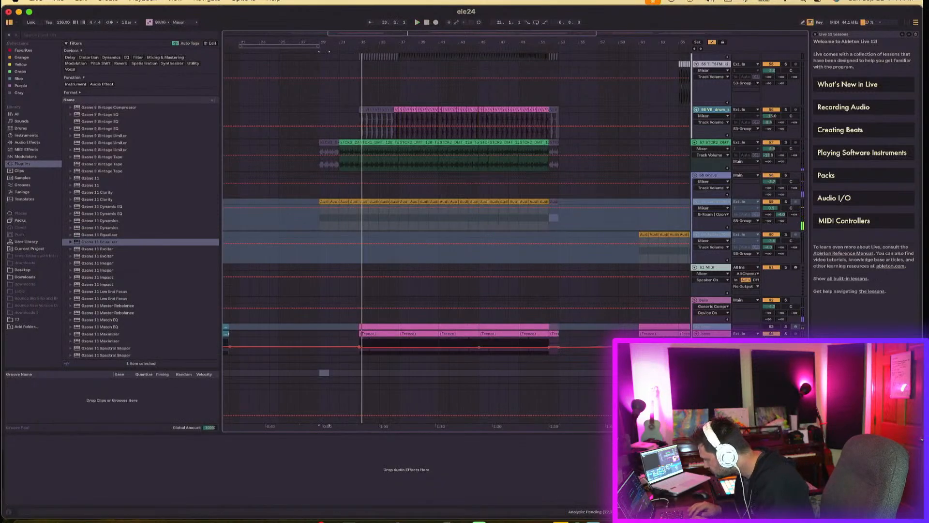
pyautogui.click(710, 387)
pyautogui.click(44, 233)
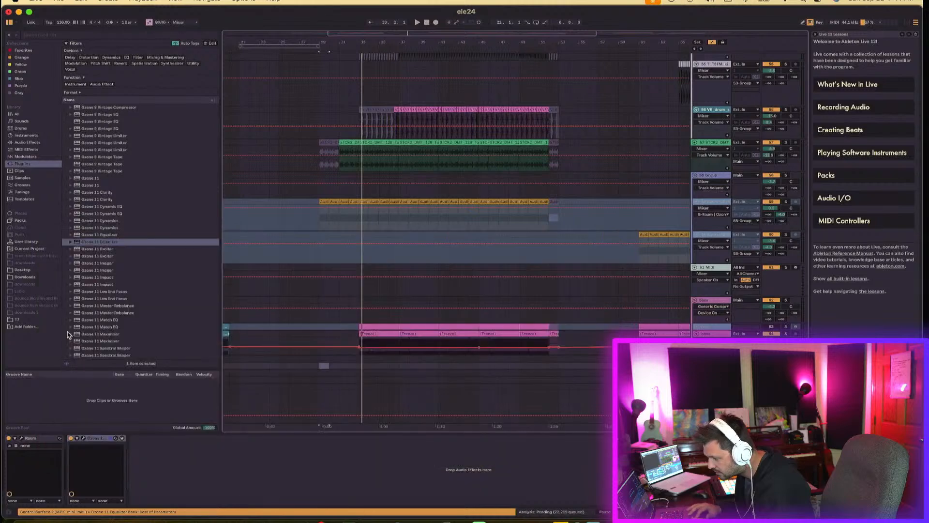
pyautogui.click(39, 439)
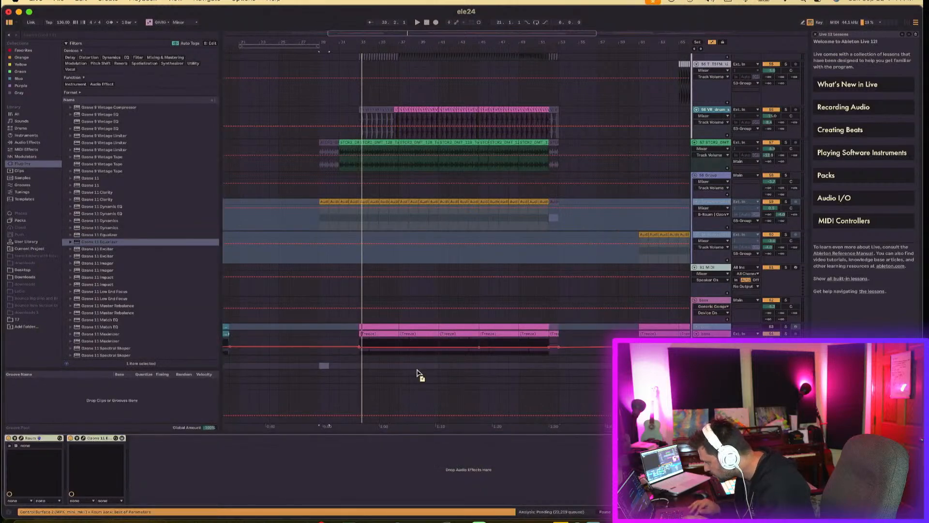
pyautogui.moveTo(417, 373); pyautogui.dragTo(417, 372)
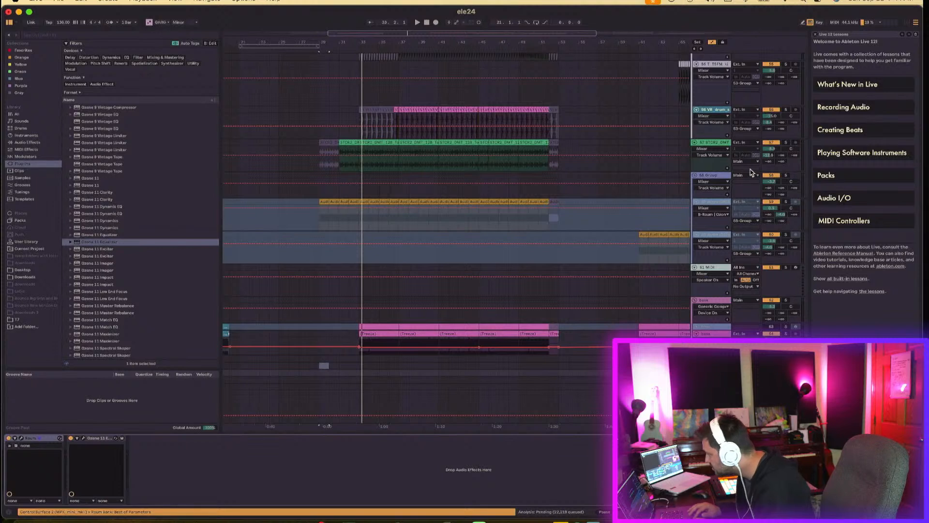
pyautogui.click(782, 216)
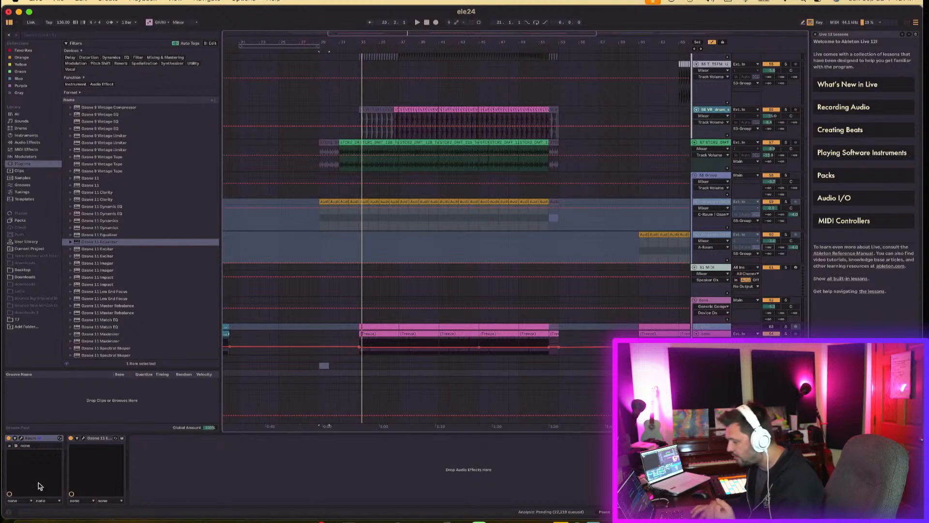
# Step: Set the low shelf in C-Raum's Ozone 11 Equalizer to -0.8 dB at 1034 Hz and audition the first 58 Group audio track in solo
pyautogui.click(83, 439)
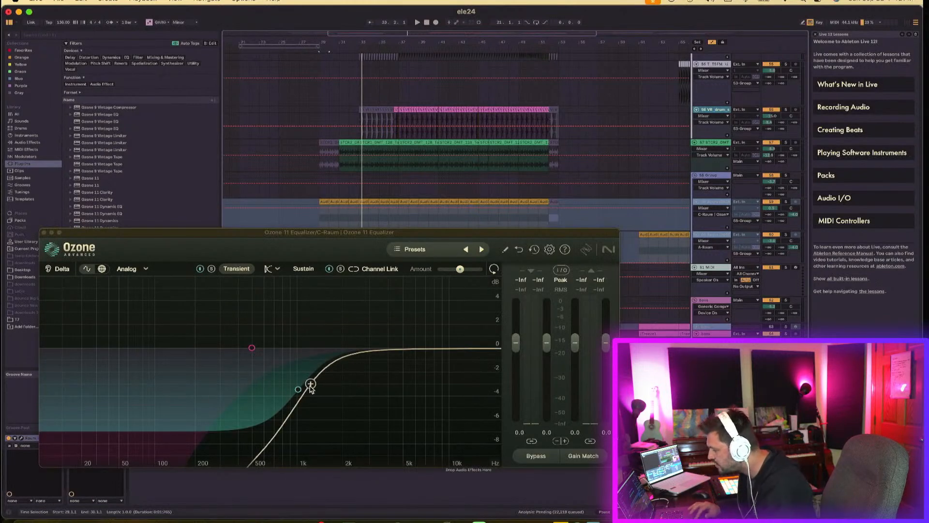
pyautogui.moveTo(310, 387); pyautogui.dragTo(298, 359)
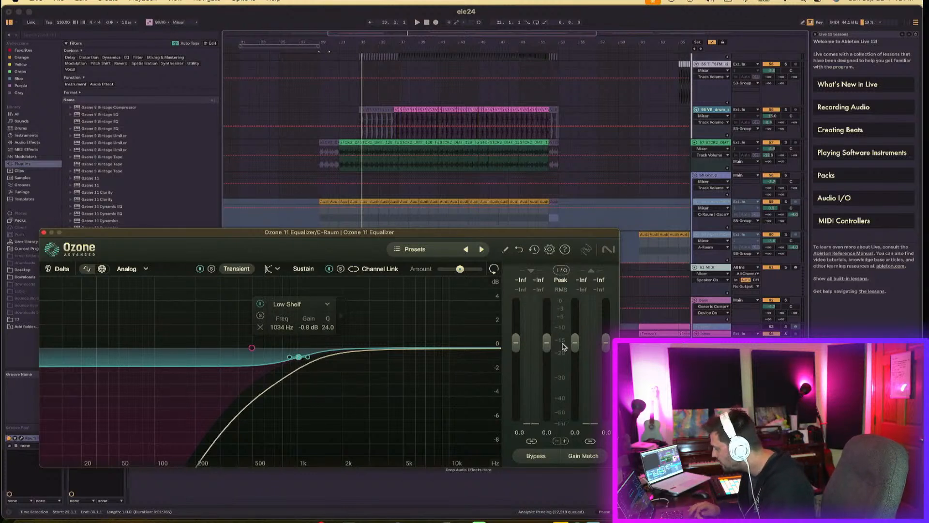
pyautogui.press('space')
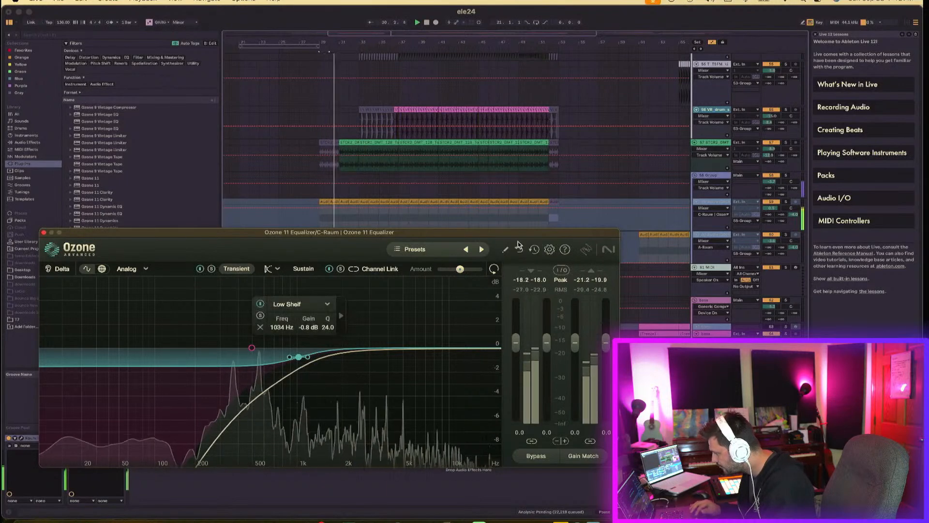
pyautogui.click(785, 203)
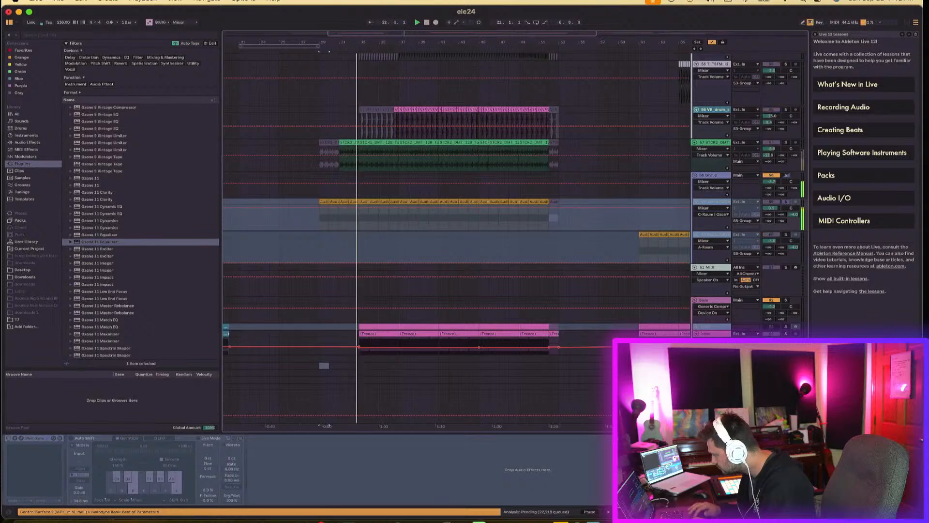
pyautogui.click(785, 395)
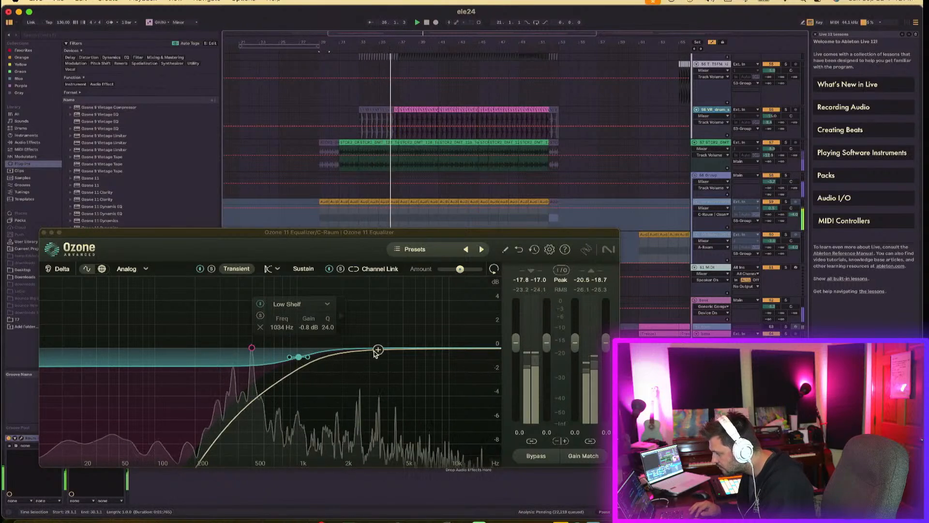
# Step: Try a bell boost near 2371 Hz in C-Raum's equalizer, remove it, and set the flat high-pass to 897 Hz at 48 dB/oct
pyautogui.moveTo(374, 353); pyautogui.dragTo(357, 324)
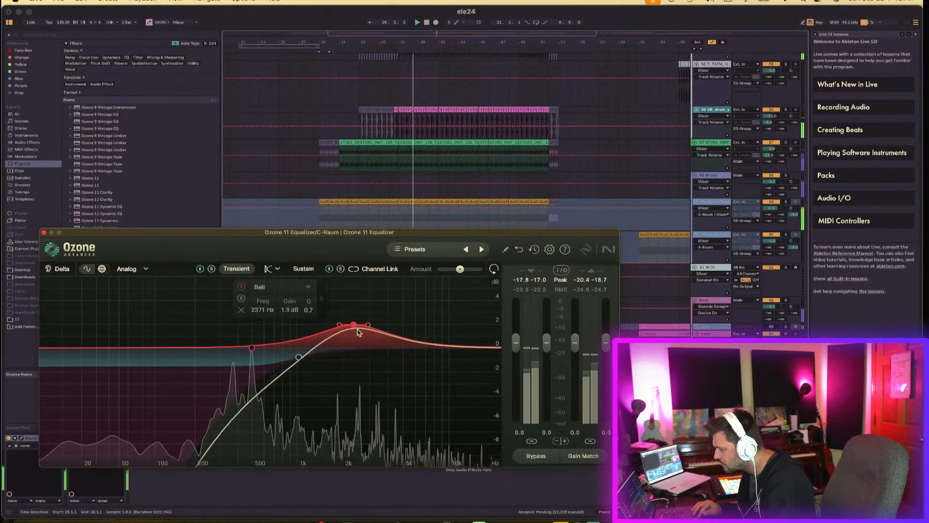
pyautogui.click(246, 310)
pyautogui.moveTo(251, 348); pyautogui.dragTo(289, 352)
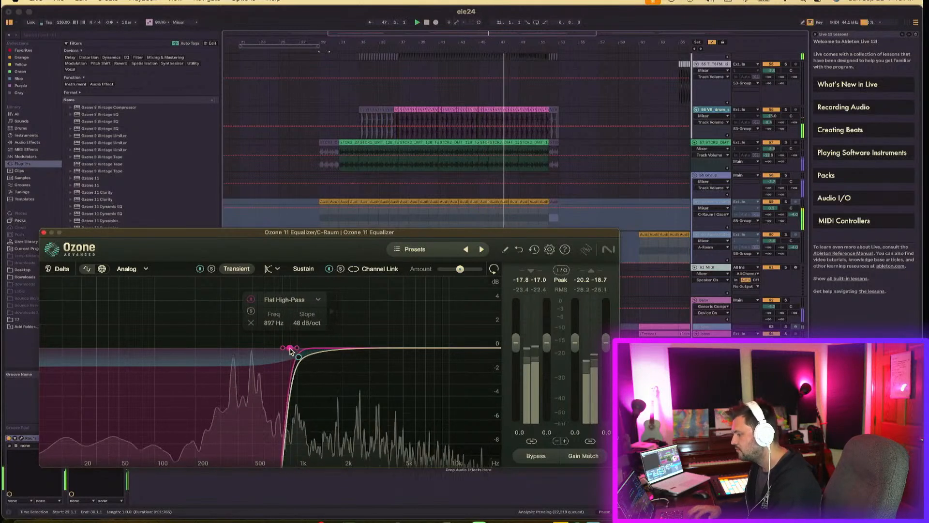
pyautogui.click(44, 233)
# Step: Replay the section from bar 29 to check the newly equalized room reverb
pyautogui.press('space')
pyautogui.press('space')
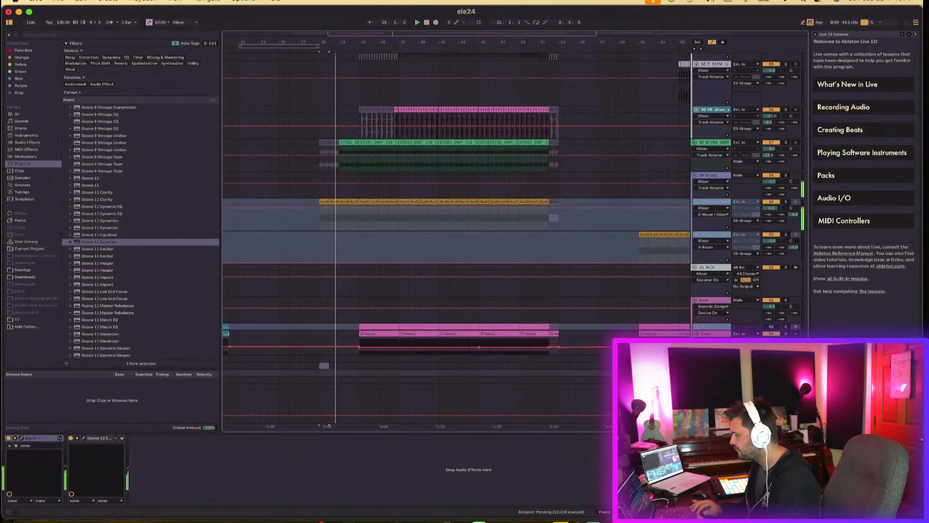
pyautogui.press('space')
pyautogui.press('space')
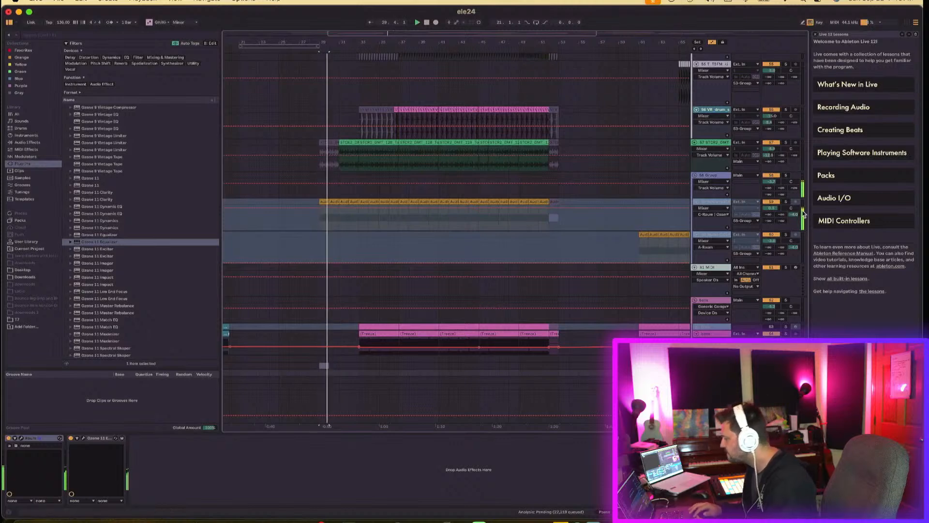
# Step: Place the C-Raum return's Ozone 11 Equalizer on the 58 Group and start playback
pyautogui.click(711, 176)
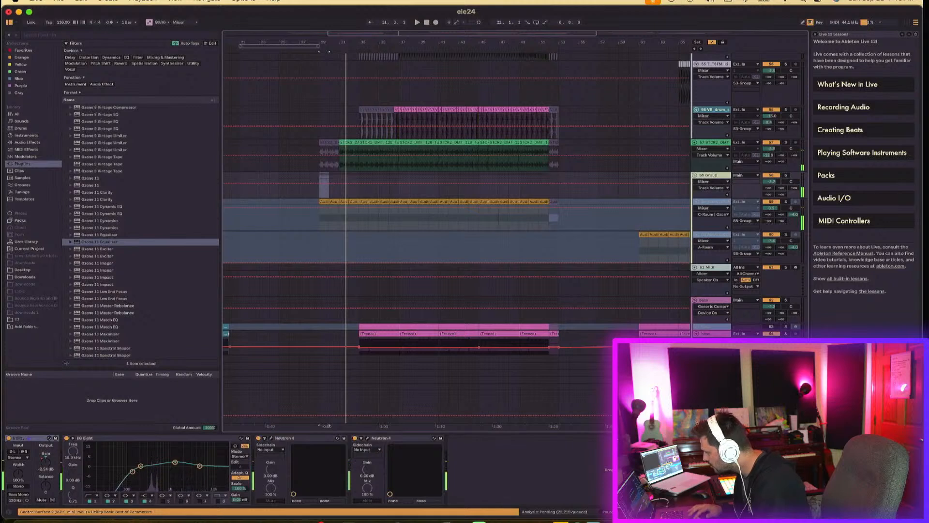
pyautogui.click(710, 373)
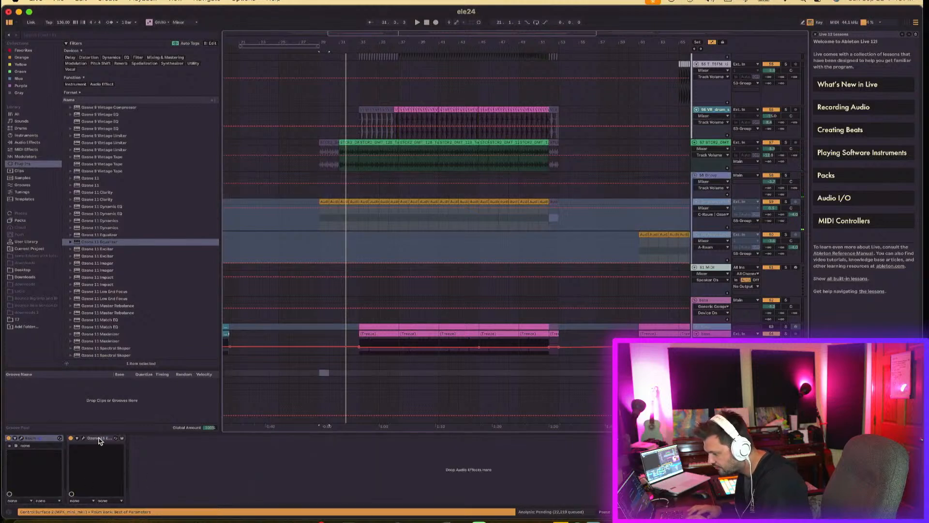
pyautogui.moveTo(99, 440); pyautogui.dragTo(474, 116)
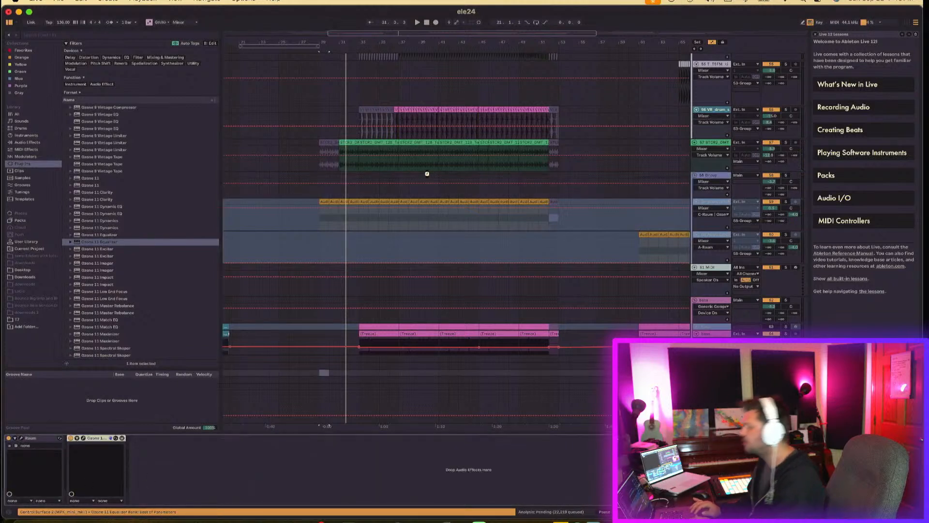
pyautogui.click(321, 196)
pyautogui.press('space')
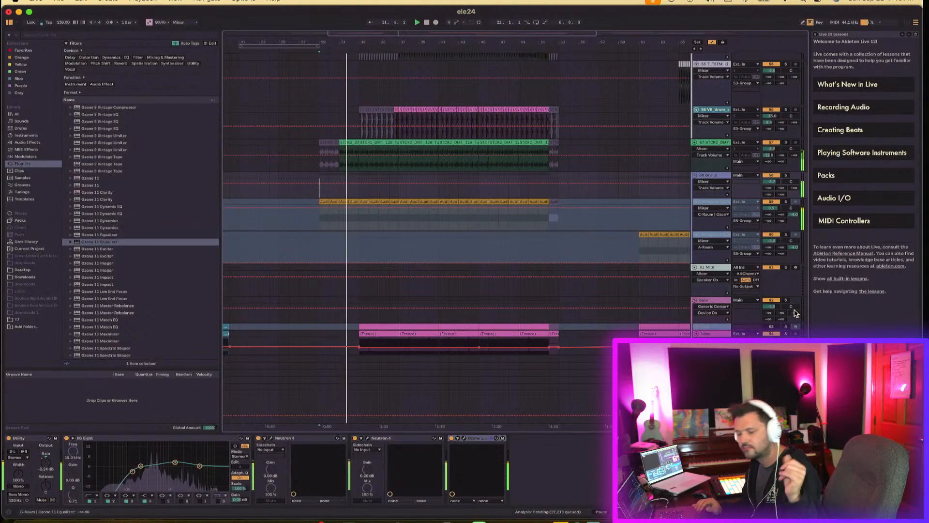
pyautogui.scroll(15, 583, 266)
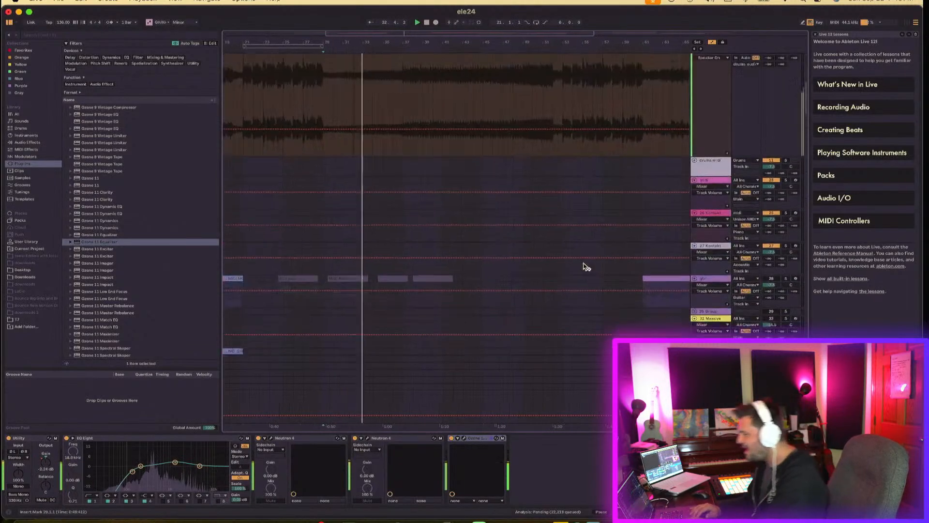
pyautogui.click(391, 228)
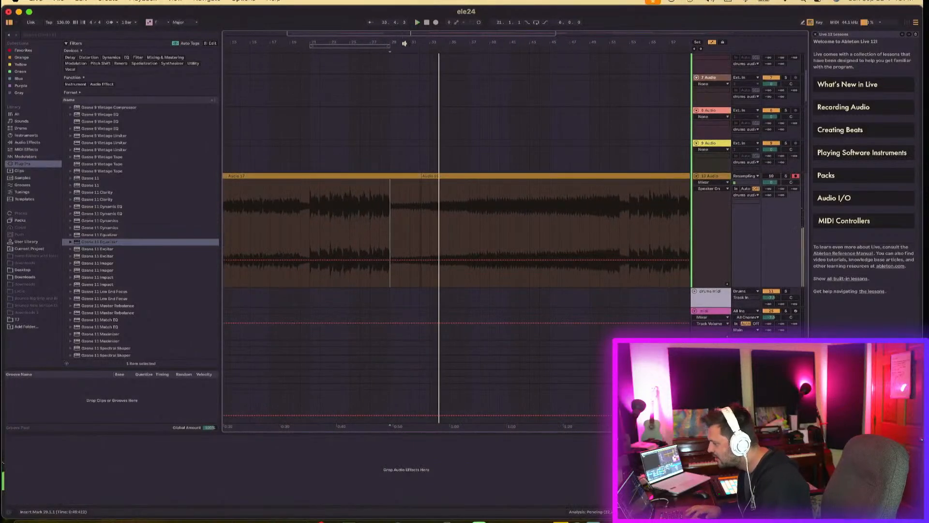
pyautogui.click(435, 24)
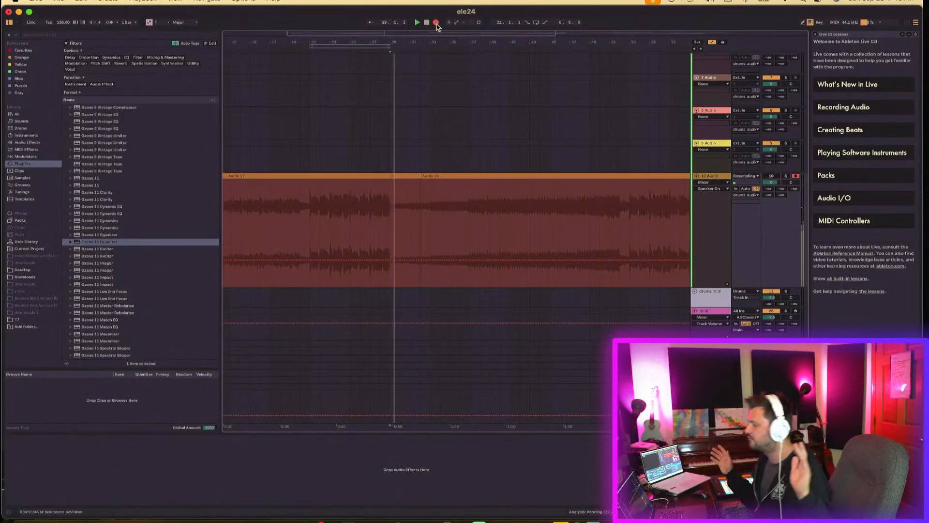
pyautogui.press('space')
# Step: Record resampled playback onto the 10 Audio track from bar 28 and adjust the 58 Group's track volume while it runs
pyautogui.click(379, 192)
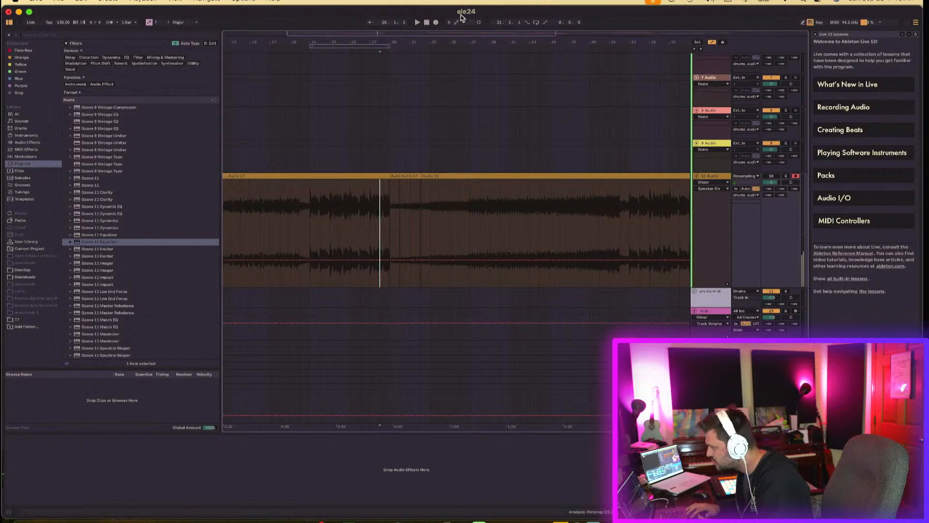
pyautogui.click(436, 23)
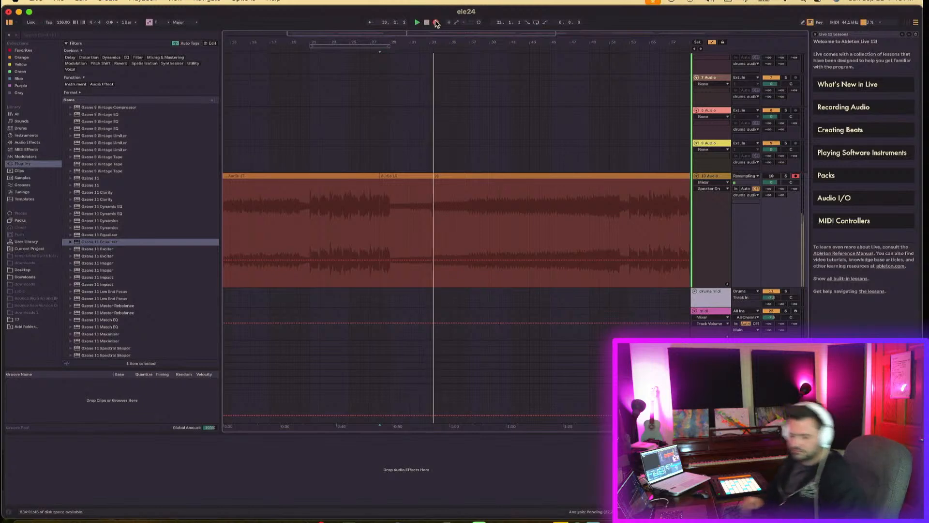
pyautogui.scroll(-15, 608, 213)
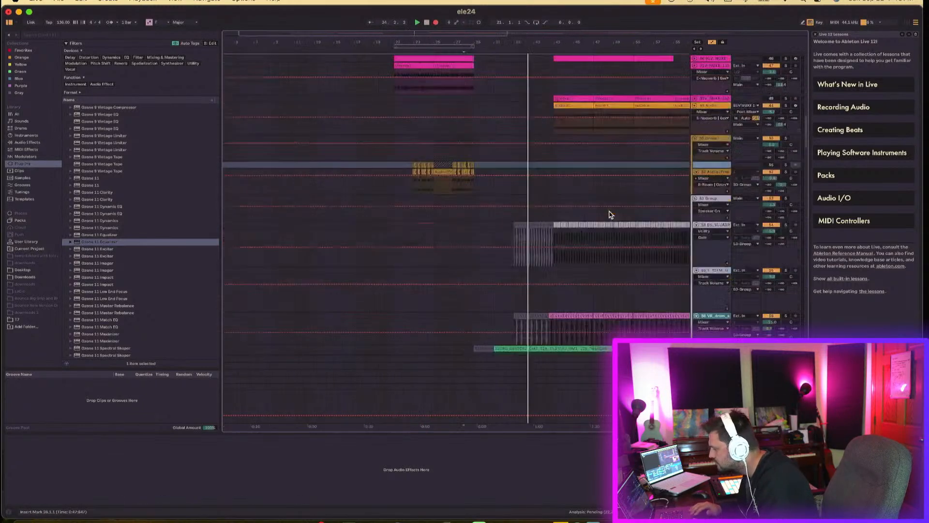
pyautogui.scroll(-5, 608, 213)
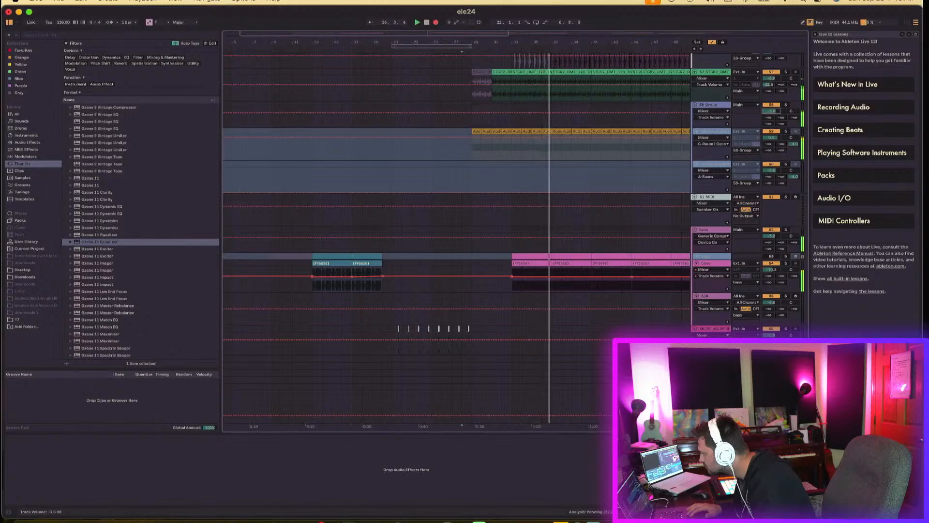
pyautogui.scroll(1, 616, 162)
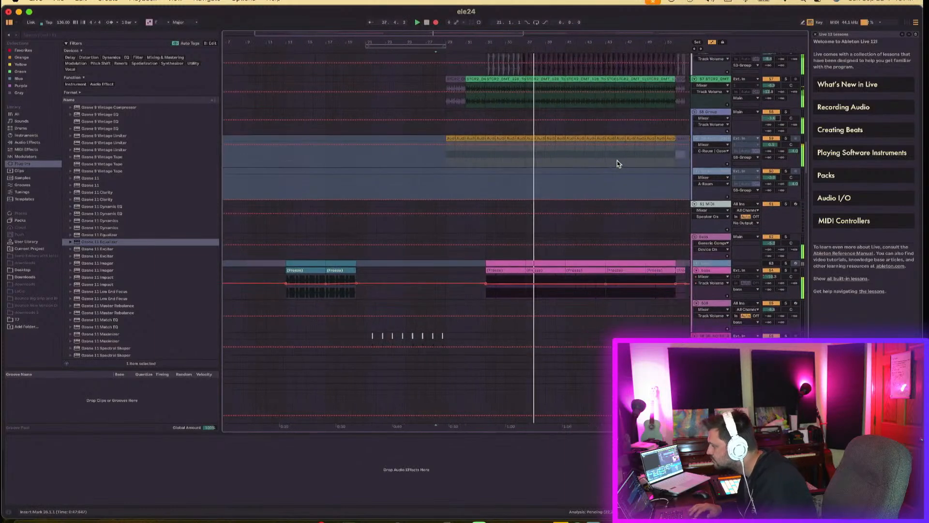
pyautogui.scroll(3, 620, 145)
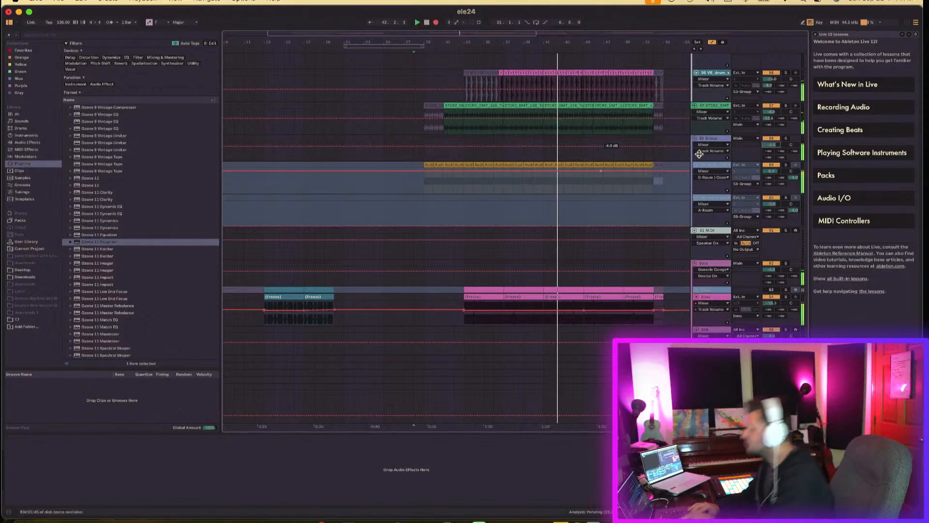
# Step: Follow the resampling on the 10 Audio track in a full-song overview and stop recording around bar 55
pyautogui.scroll(7, 690, 151)
pyautogui.scroll(10, 691, 152)
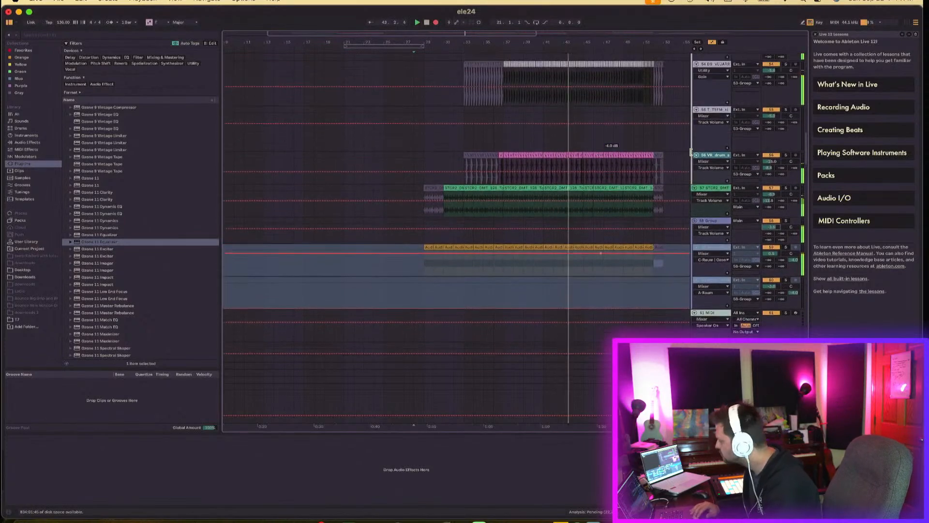
pyautogui.scroll(20, 691, 152)
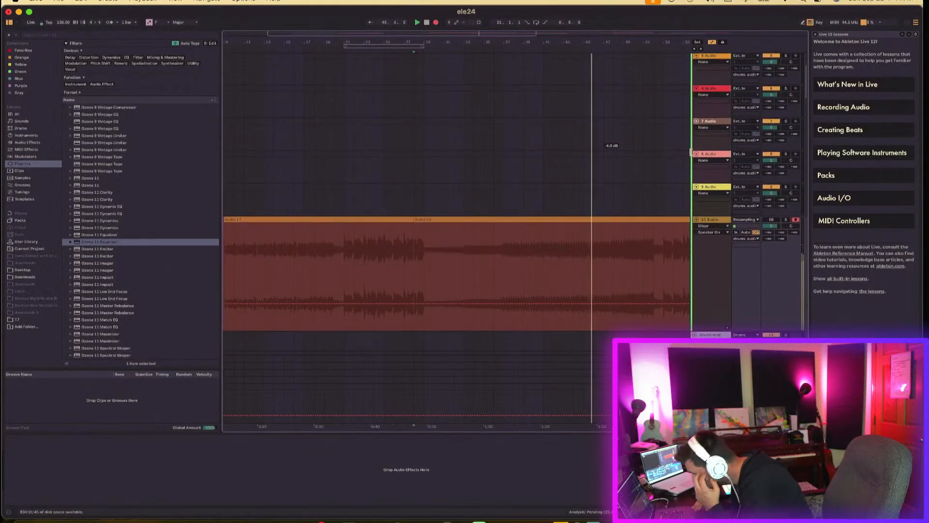
pyautogui.hscroll(5, 667, 242)
pyautogui.hscroll(2, 668, 243)
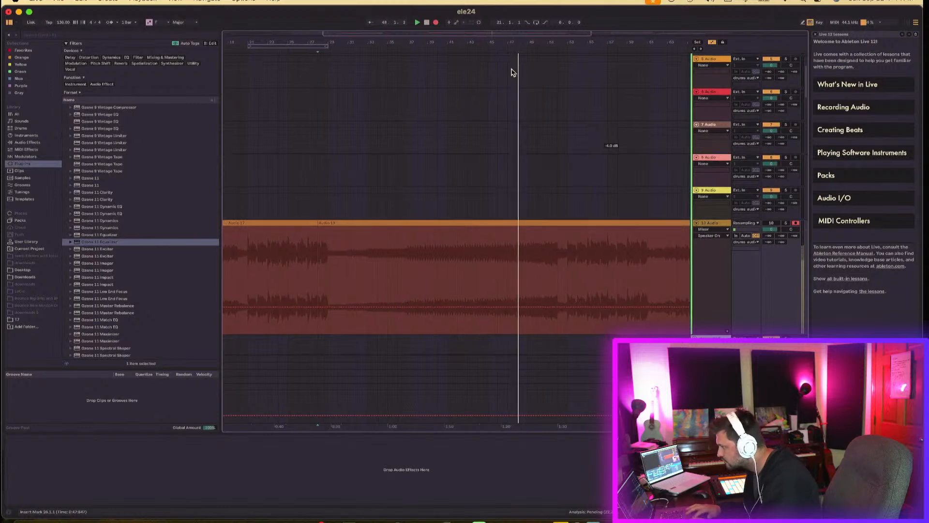
pyautogui.moveTo(514, 43); pyautogui.dragTo(437, 42)
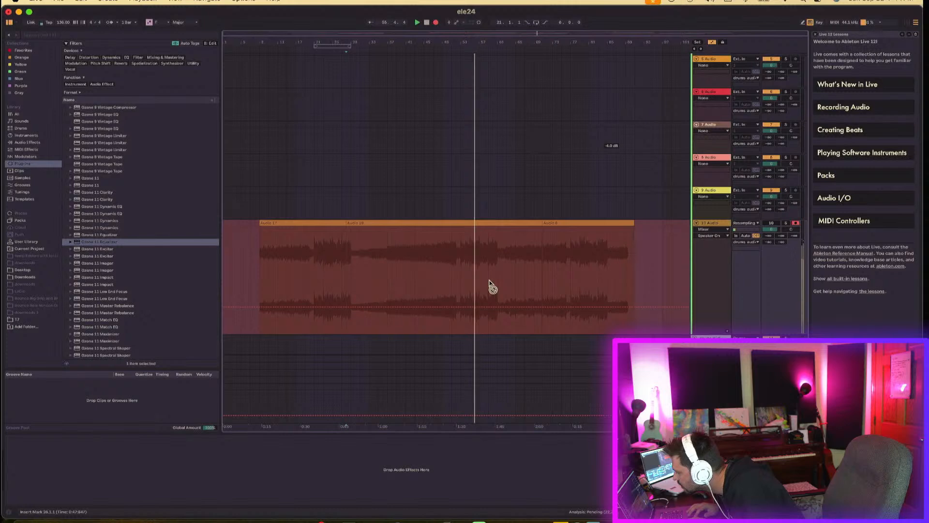
pyautogui.press('space')
# Step: Play the arrangement from bar 49 and compare the track clips with the resampled waveform on 10 Audio
pyautogui.click(443, 290)
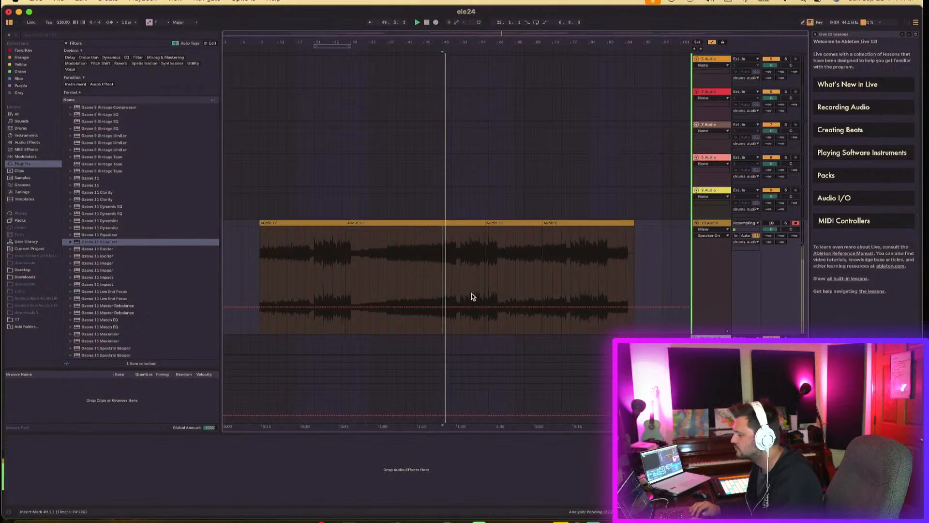
pyautogui.press('x')
pyautogui.scroll(-5, 473, 296)
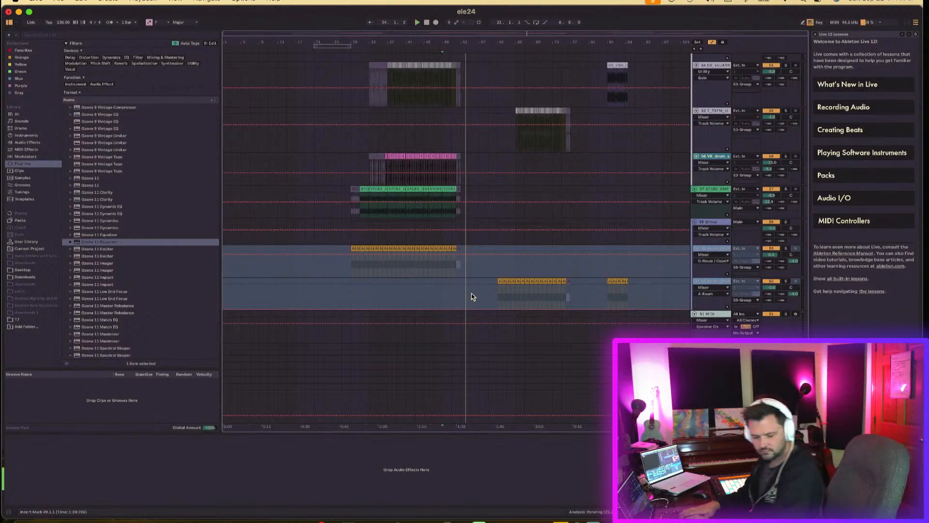
pyautogui.scroll(15, 508, 290)
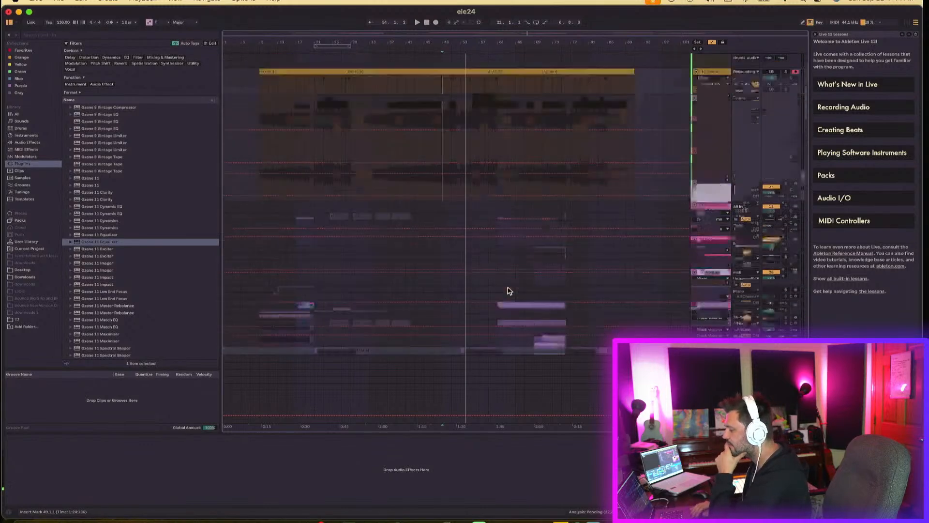
pyautogui.scroll(5, 508, 290)
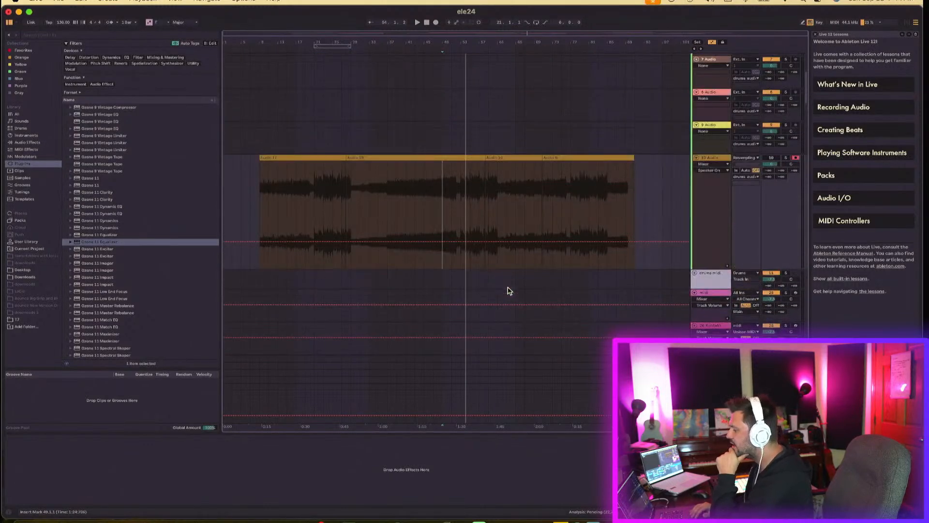
# Step: Export the main mix as a 32-bit WAV into the ele Project folder, with MP3 encoding turned off
pyautogui.click(570, 209)
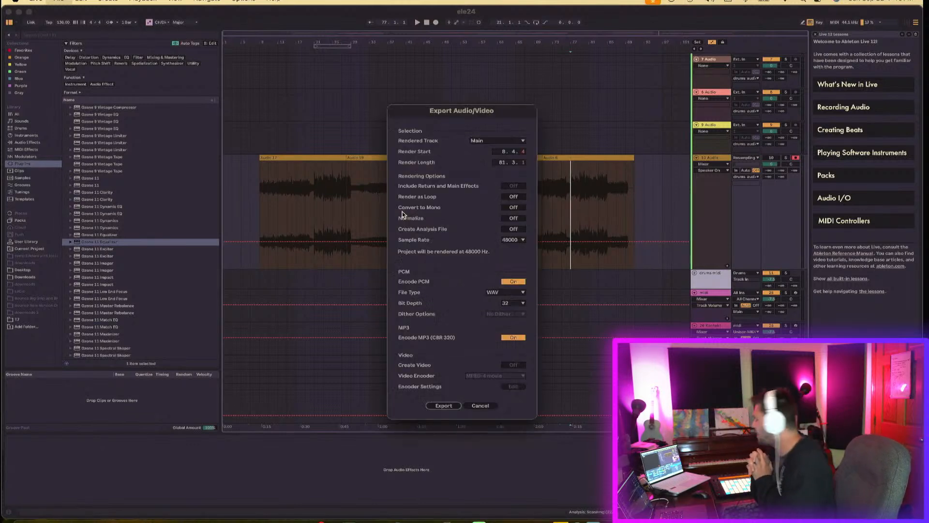
pyautogui.click(513, 337)
pyautogui.click(448, 408)
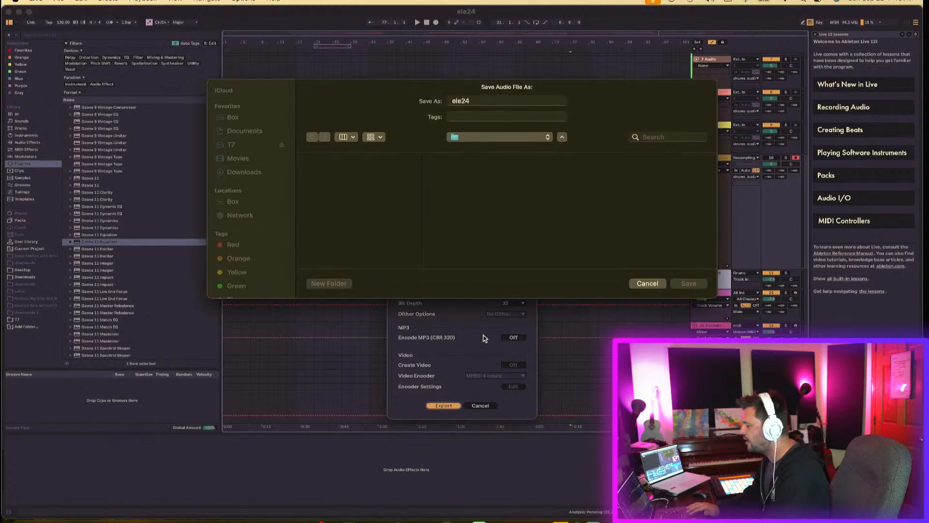
pyautogui.scroll(-10, 491, 218)
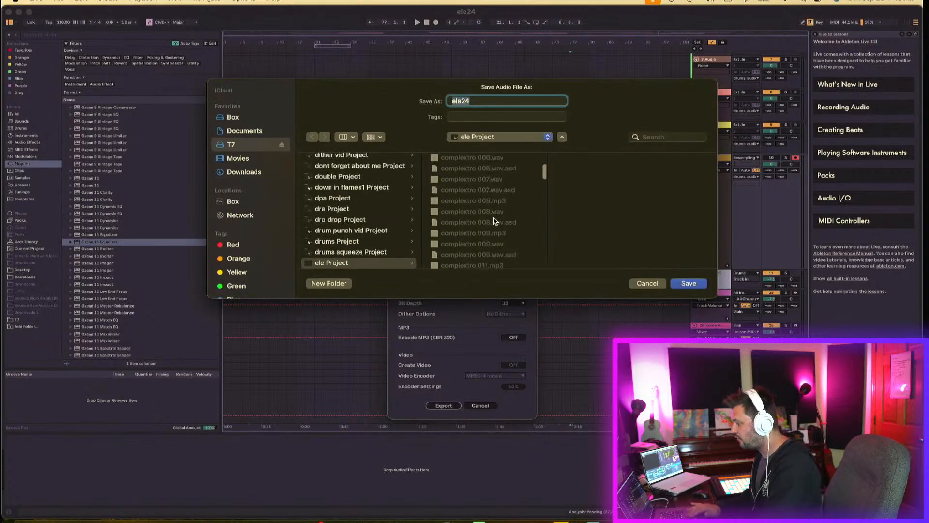
pyautogui.press('Return')
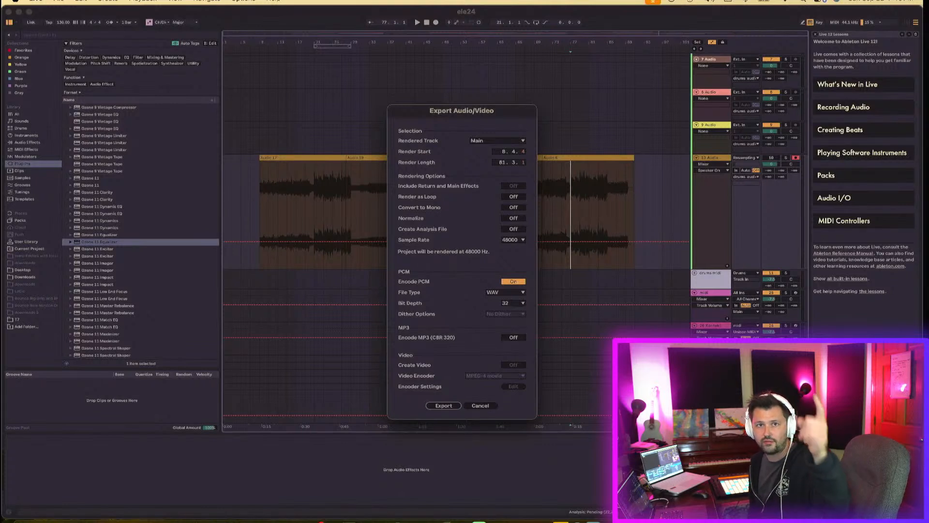
pyautogui.press('Return')
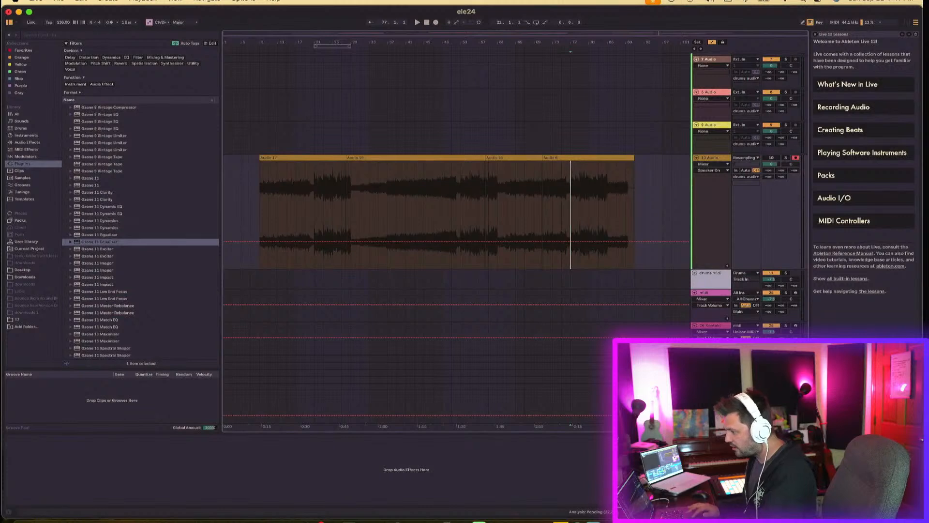
# Step: Open the complextro master set and save the changes to ele24 before it closes
pyautogui.click(62, 1)
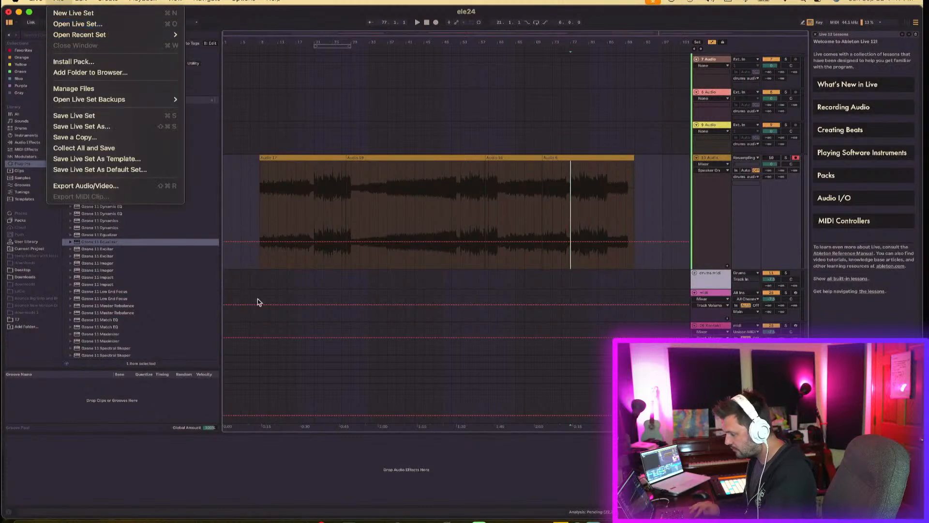
pyautogui.click(119, 401)
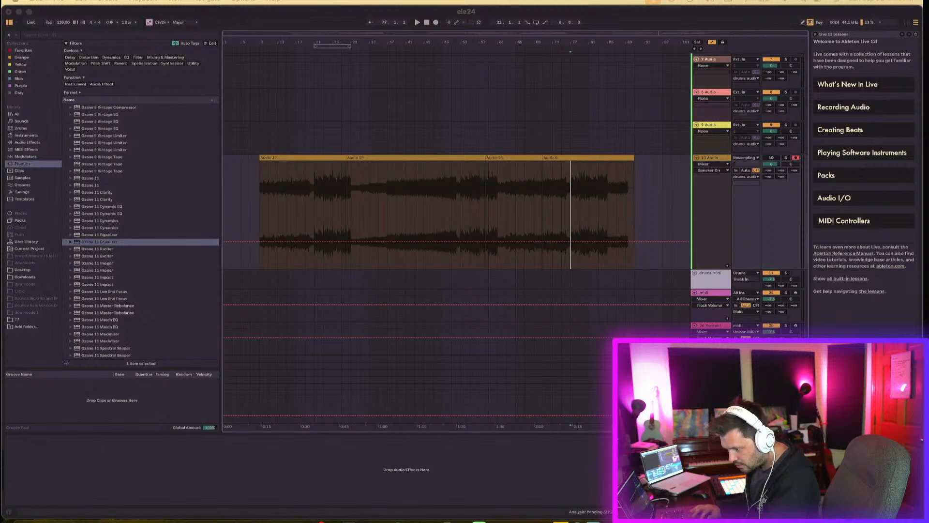
pyautogui.press('Return')
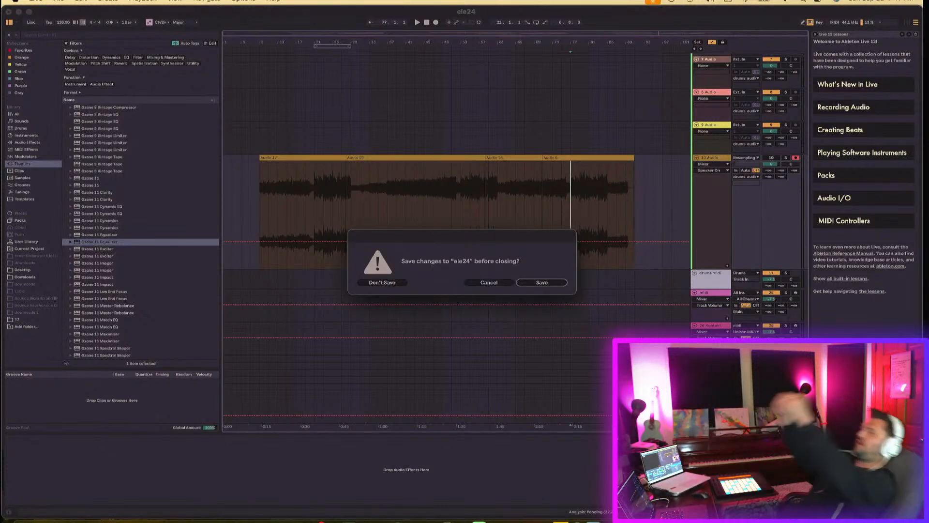
pyautogui.press('Return')
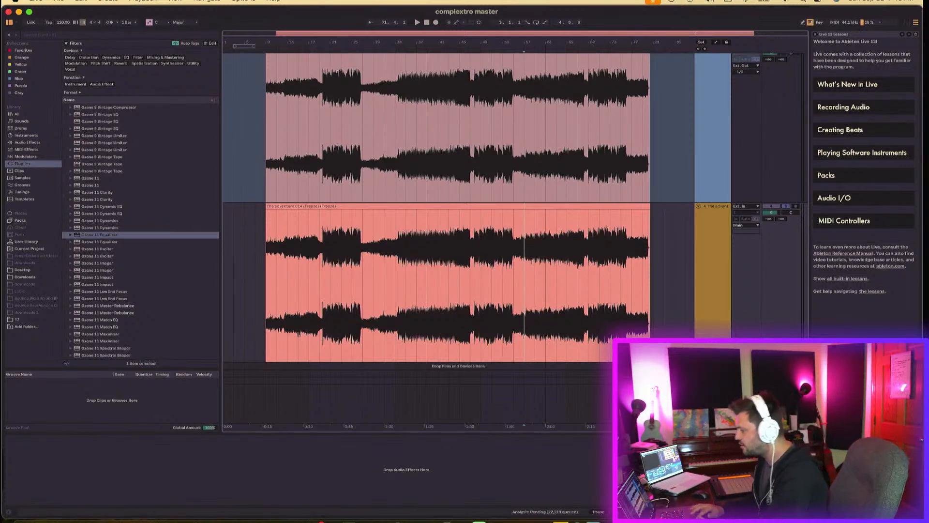
# Step: Unfreeze the track and Premaster tracks together
pyautogui.scroll(10, 622, 236)
pyautogui.scroll(-1, 621, 236)
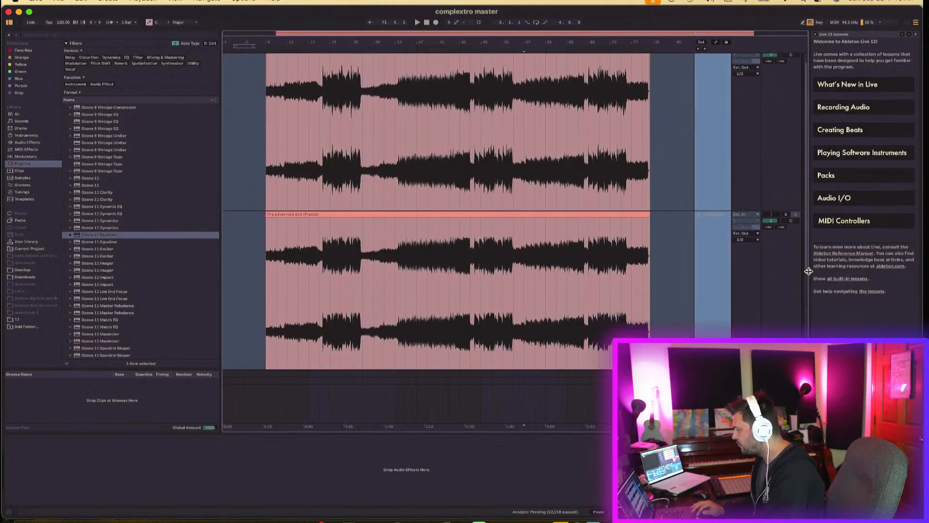
pyautogui.click(714, 279)
pyautogui.keyDown('shift'); pyautogui.click(709, 173); pyautogui.keyUp('shift')
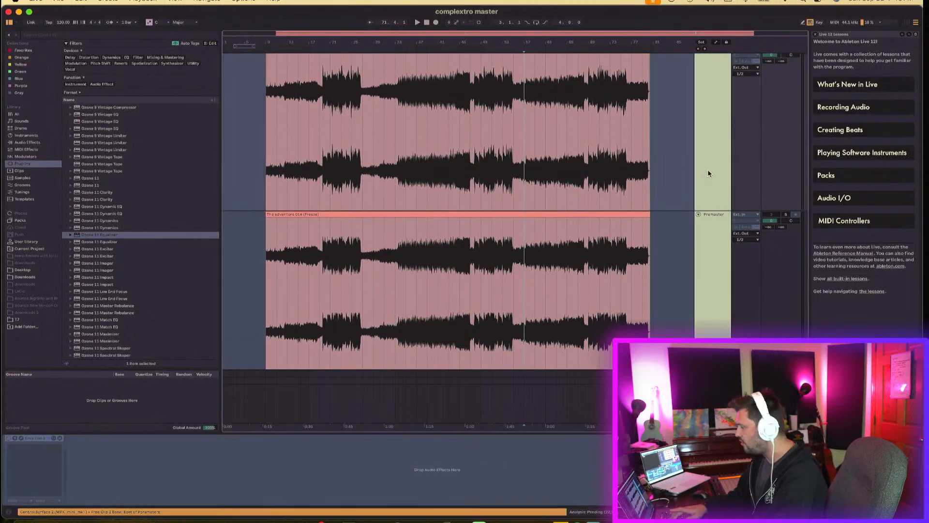
pyautogui.press('alt+shift+super+f')
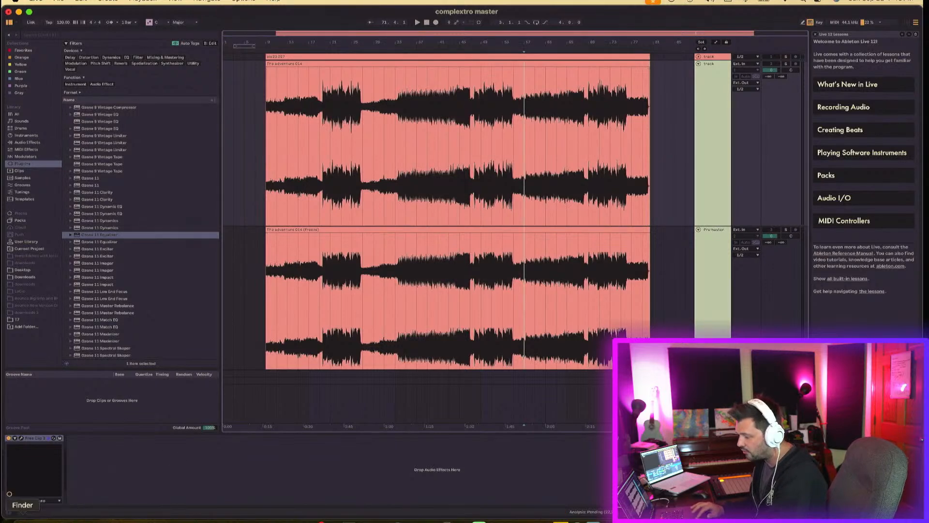
# Step: Try placing The adventure 015 on the unfrozen track at bar 9, and undo the import
pyautogui.click(20, 520)
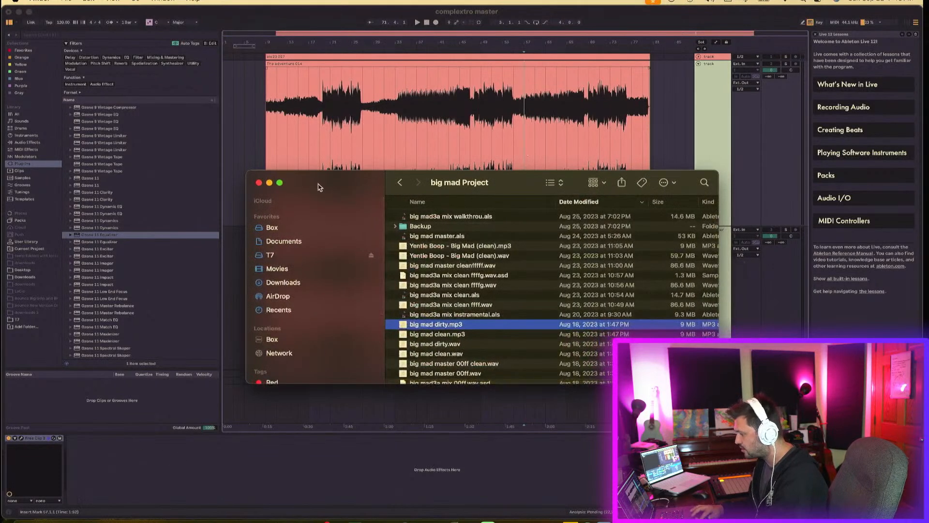
pyautogui.click(258, 183)
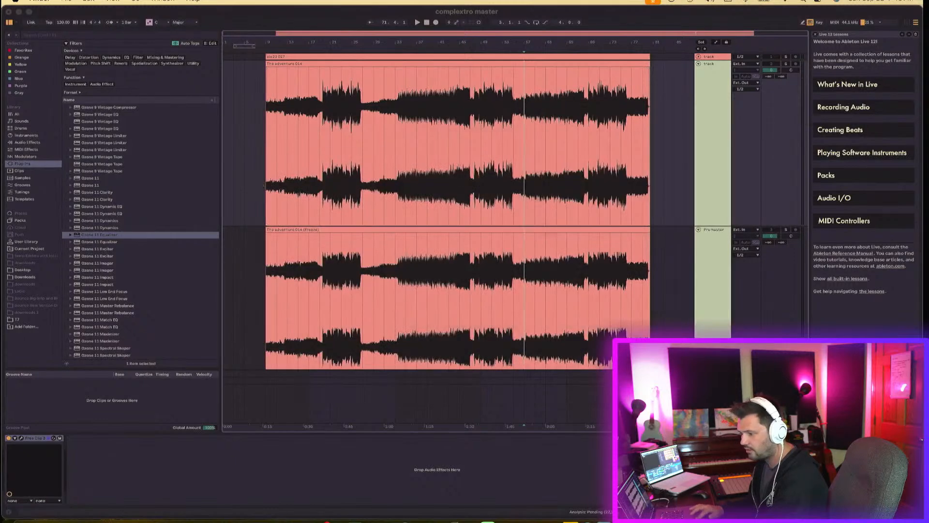
pyautogui.moveTo(1, 295)
pyautogui.mouseDown()
pyautogui.moveTo(69, 287)
pyautogui.moveTo(274, 195)
pyautogui.moveTo(267, 189)
pyautogui.mouseUp()
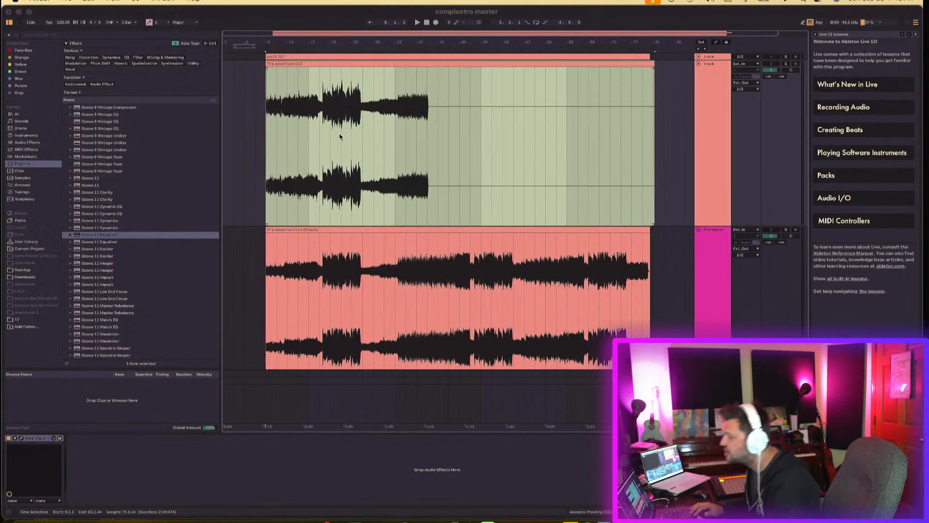
pyautogui.click(321, 132)
pyautogui.press('super+z')
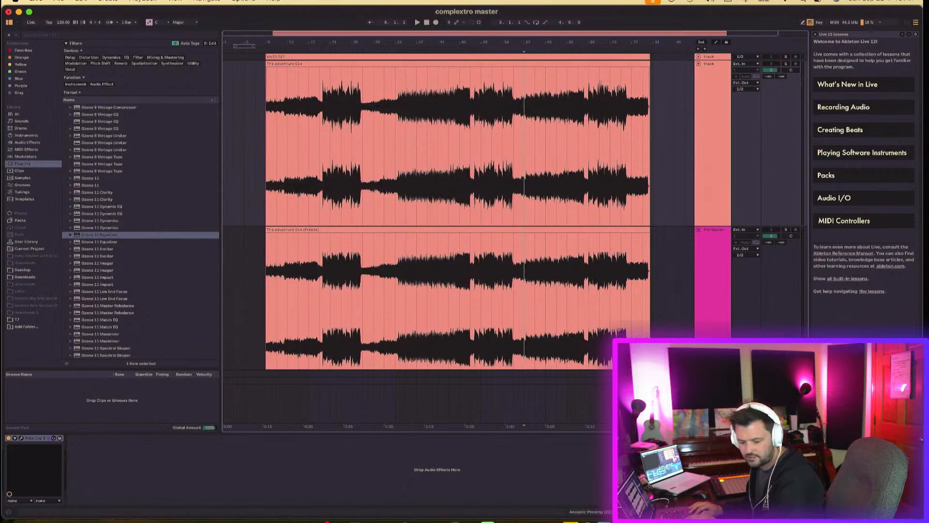
# Step: Replace the clip on the track above Premaster with The adventure 015.wav at bar 9 and solo that track
pyautogui.moveTo(223, 227)
pyautogui.mouseDown()
pyautogui.moveTo(243, 224)
pyautogui.moveTo(262, 205)
pyautogui.mouseUp()
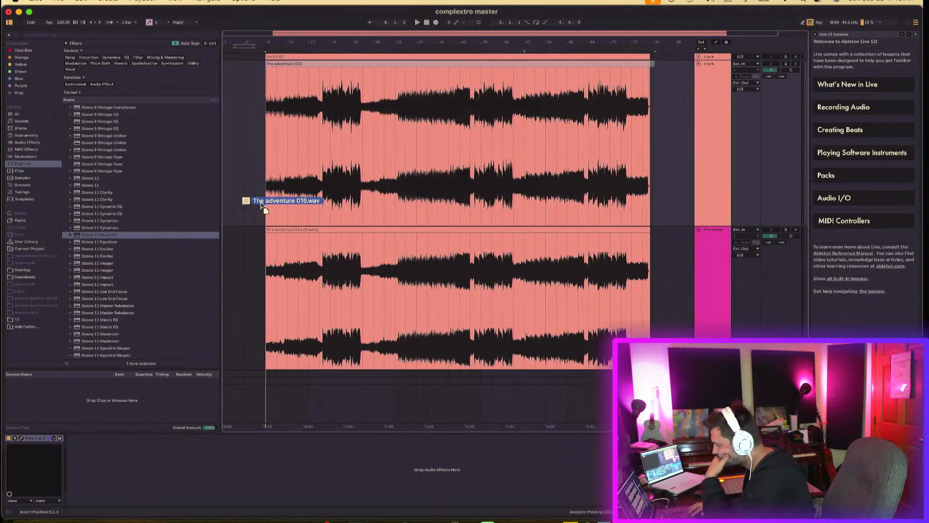
pyautogui.moveTo(262, 205); pyautogui.dragTo(261, 205)
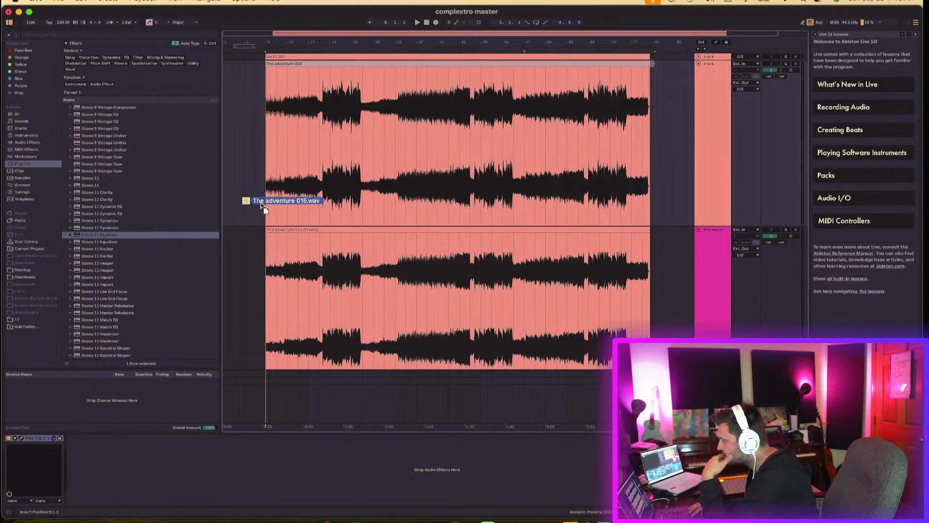
pyautogui.moveTo(261, 204); pyautogui.dragTo(261, 205)
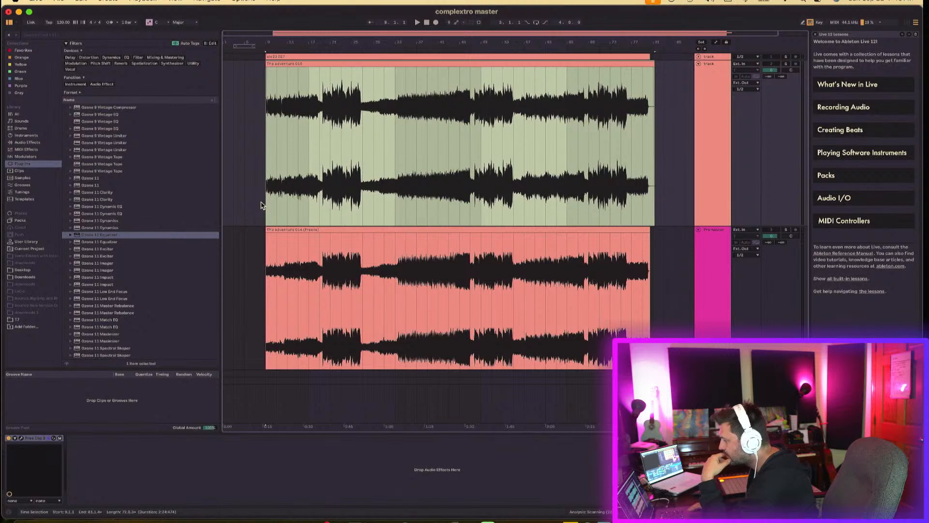
pyautogui.click(711, 153)
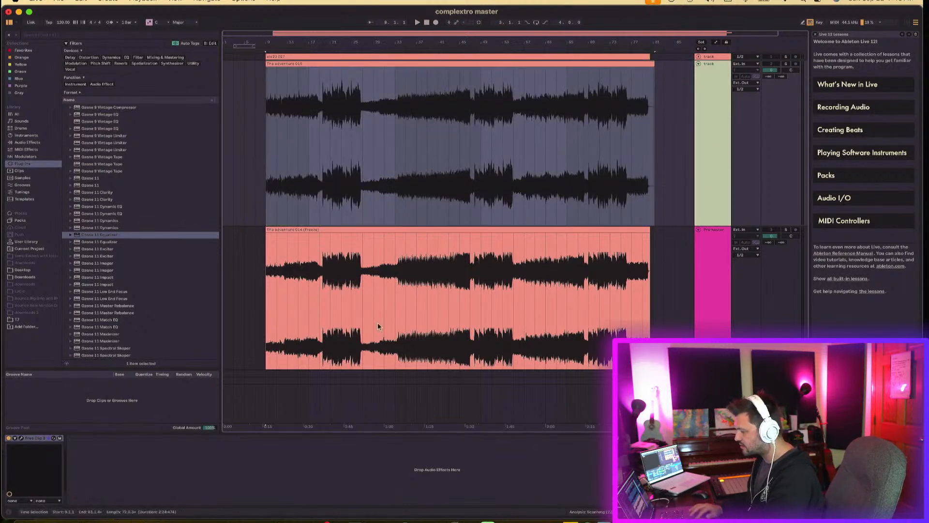
pyautogui.click(786, 64)
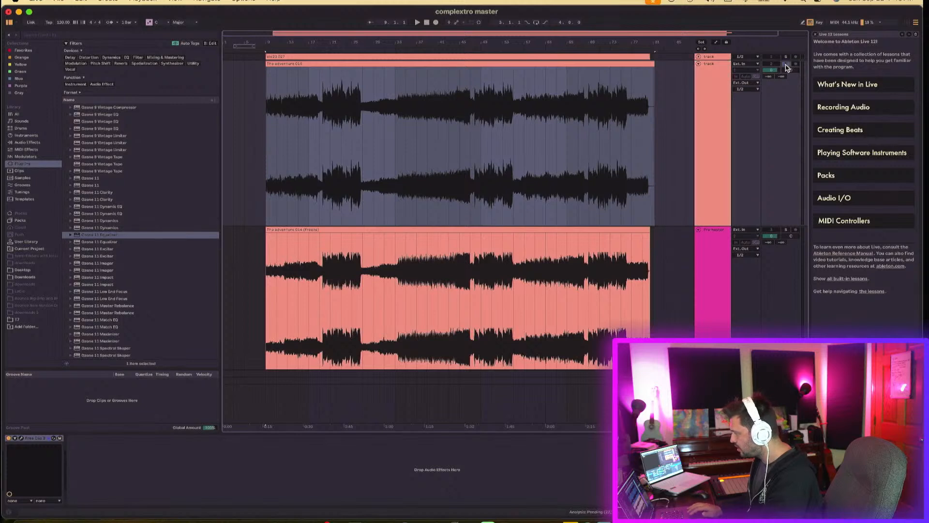
# Step: Open Free Clip 2 on the soloed track and lower its ceiling slightly while playing from bar 47
pyautogui.click(22, 439)
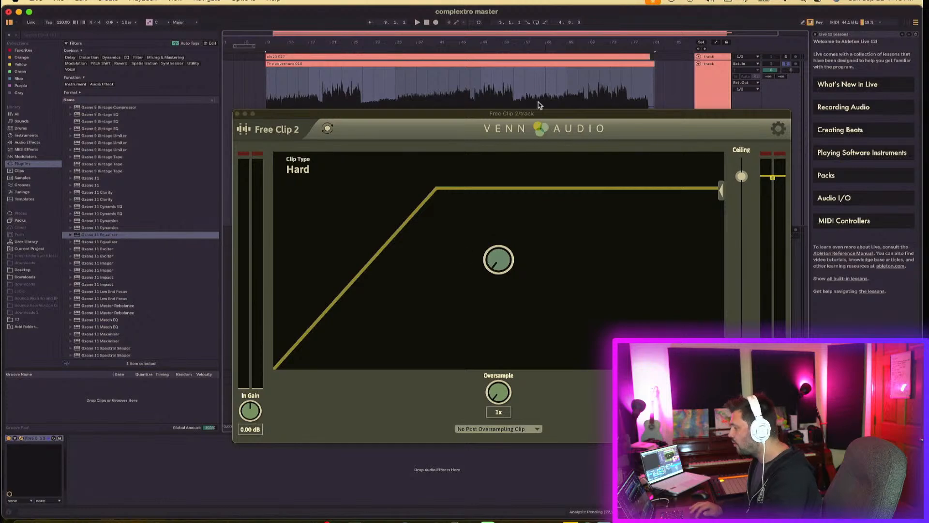
pyautogui.moveTo(520, 121); pyautogui.dragTo(477, 217)
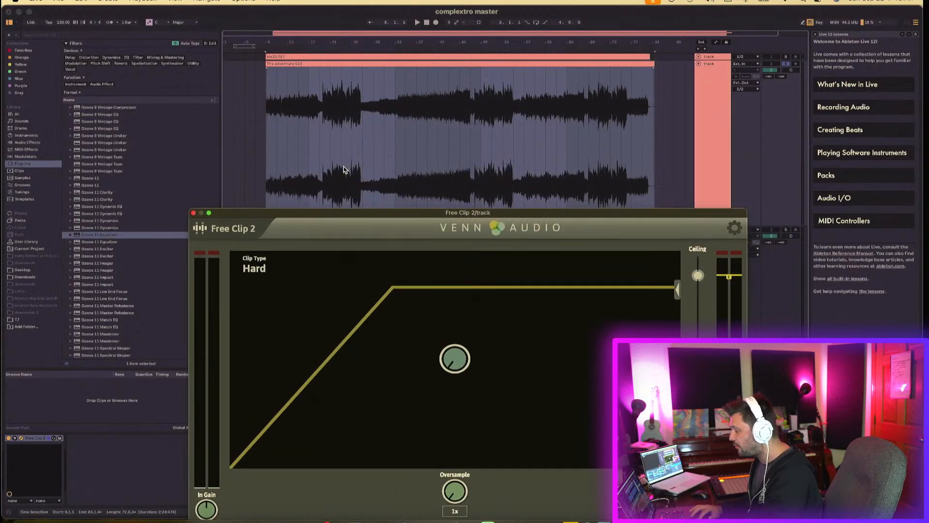
pyautogui.click(470, 132)
pyautogui.press('space')
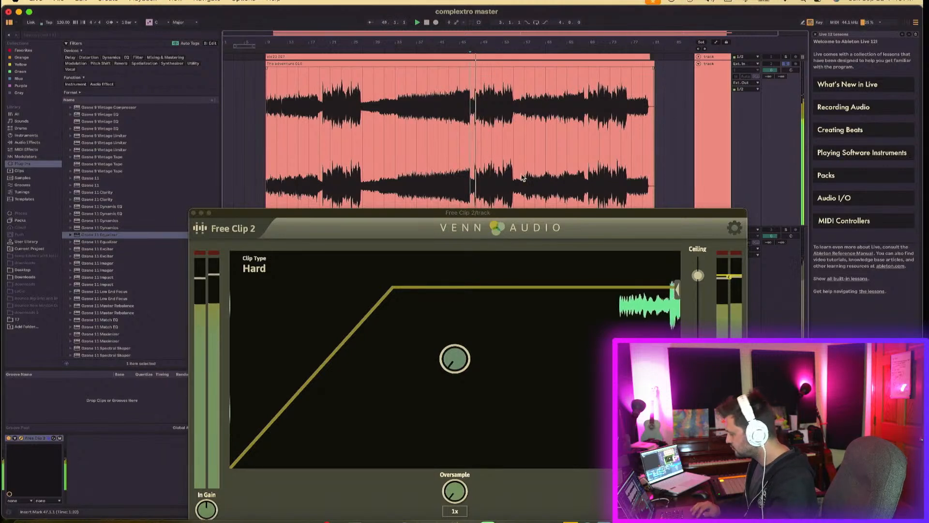
pyautogui.moveTo(697, 275); pyautogui.dragTo(697, 278)
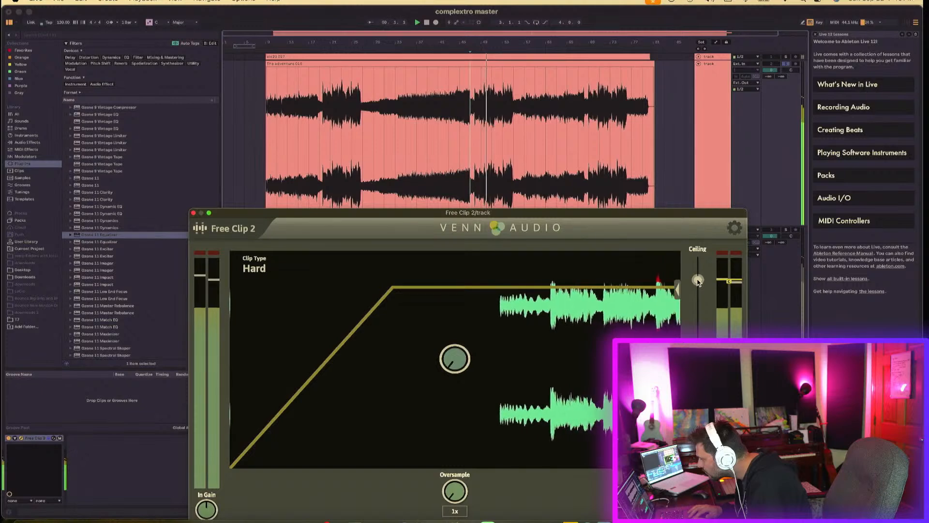
# Step: Replay the section from bar 47 and from bar 45 to examine how Free Clip 2 clips the peaks
pyautogui.press('space')
pyautogui.press('space')
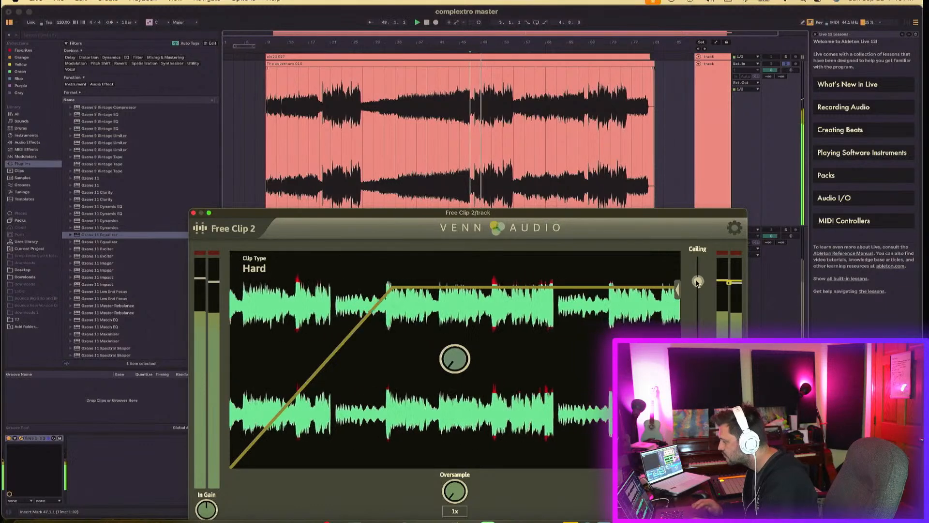
pyautogui.press('space')
pyautogui.press('space')
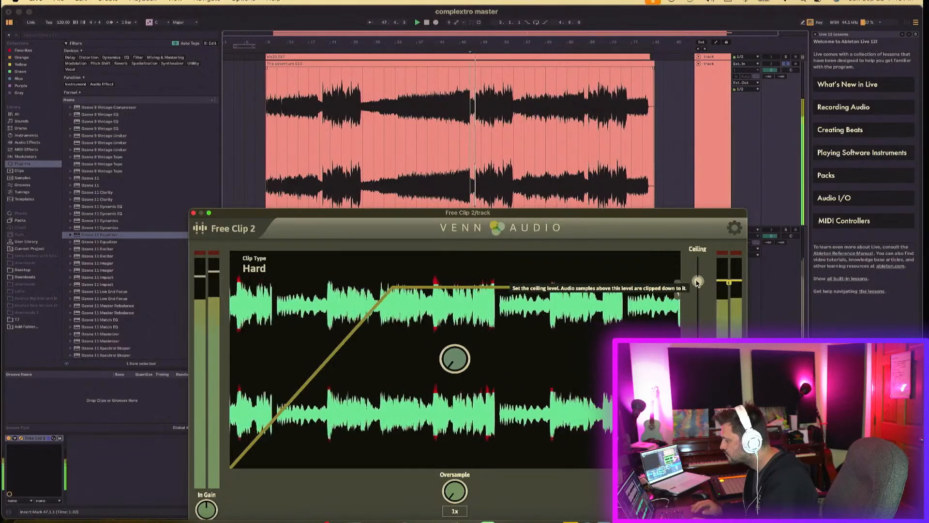
pyautogui.click(460, 186)
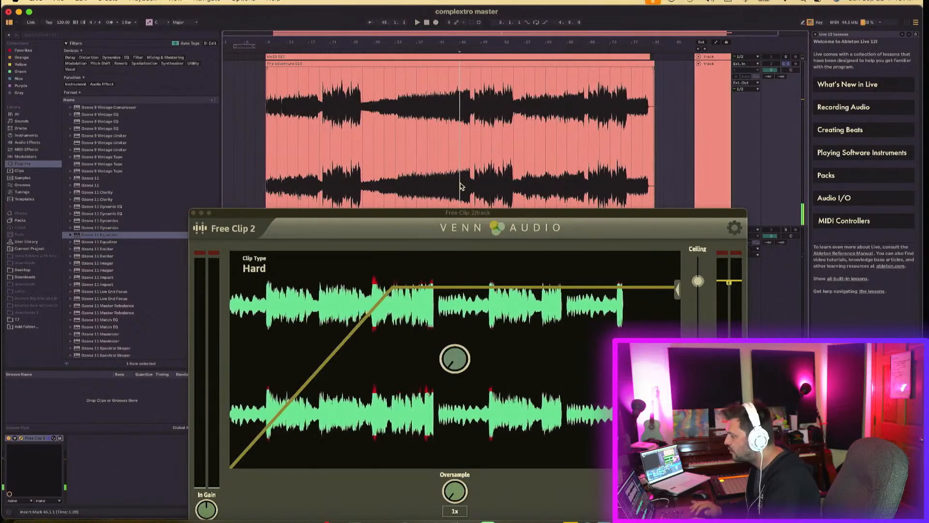
pyautogui.press('space')
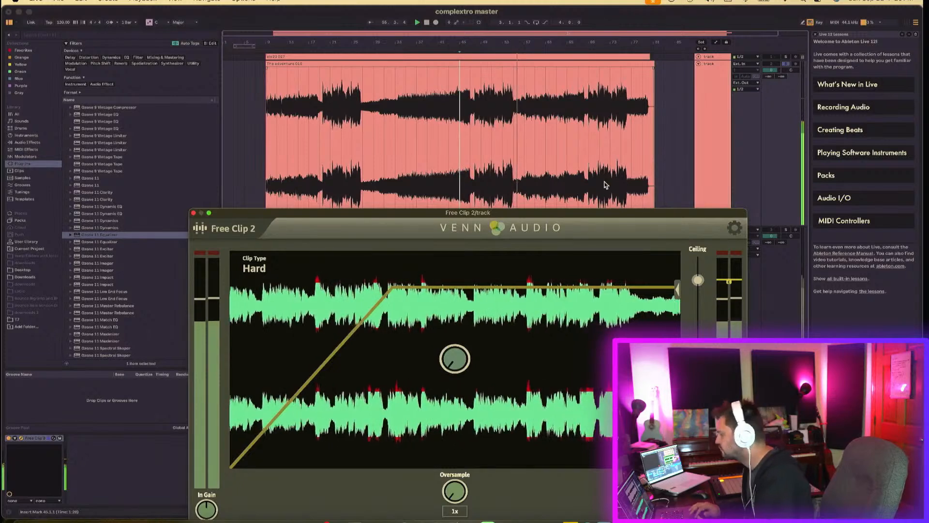
# Step: Play the song's final loud section from around bar 71 and examine the clipping in Free Clip 2
pyautogui.click(194, 213)
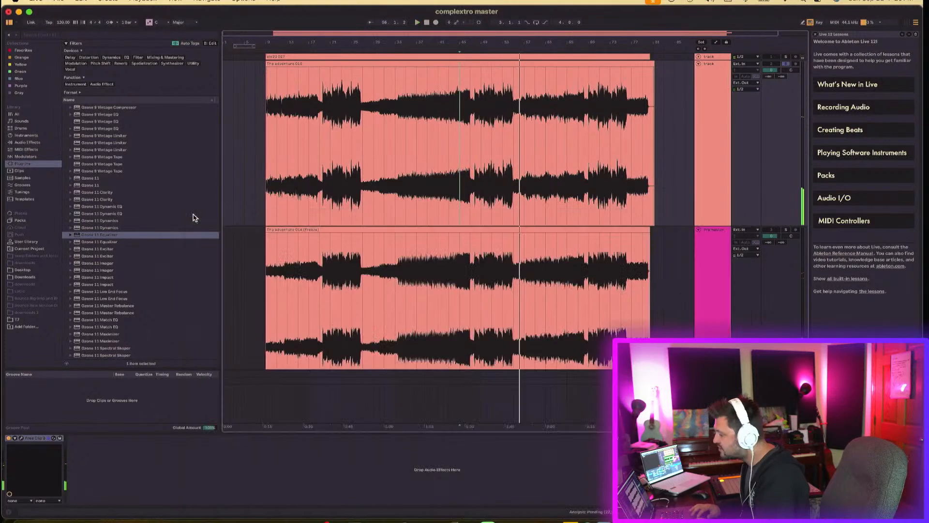
pyautogui.click(686, 185)
pyautogui.click(599, 170)
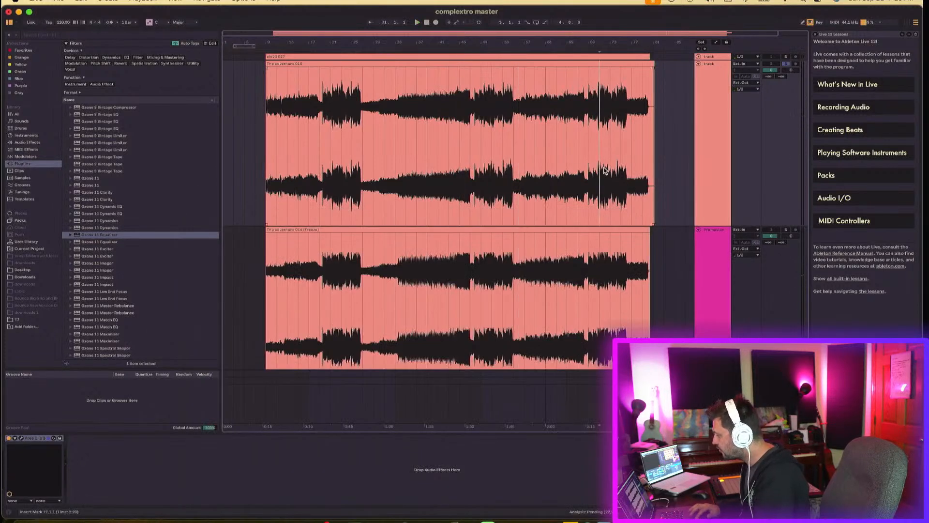
pyautogui.click(21, 437)
pyautogui.press('space')
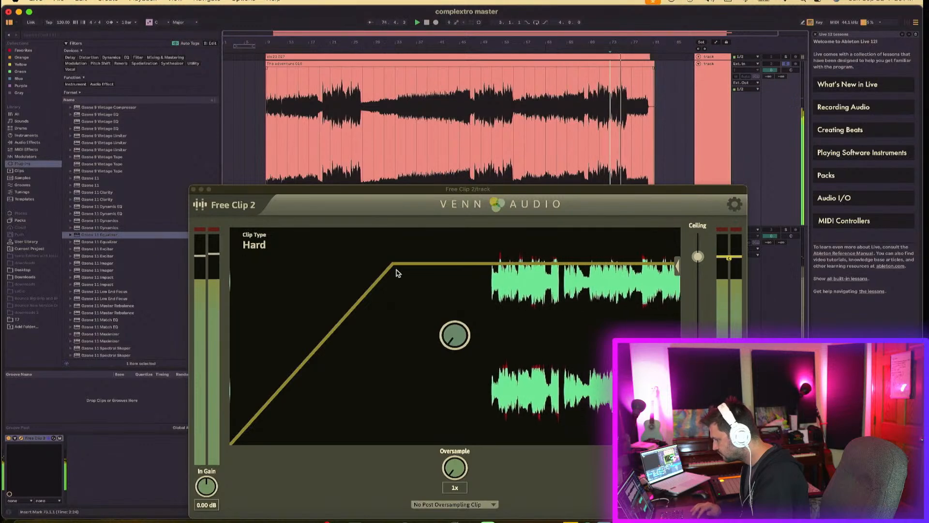
pyautogui.click(193, 190)
pyautogui.press('space')
# Step: Freeze the track holding The adventure 015 and copy its frozen clip onto the Premaster track at bar 9
pyautogui.click(706, 162)
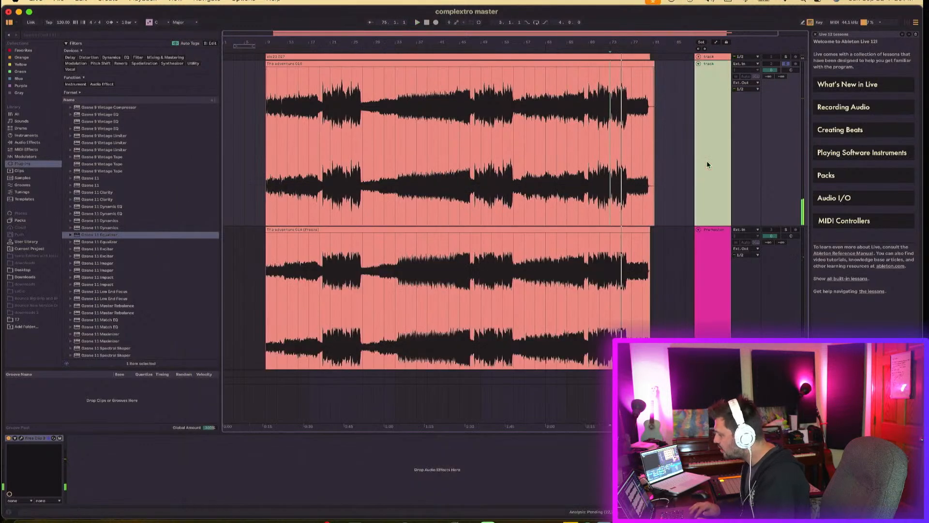
pyautogui.press('alt+shift+super+f')
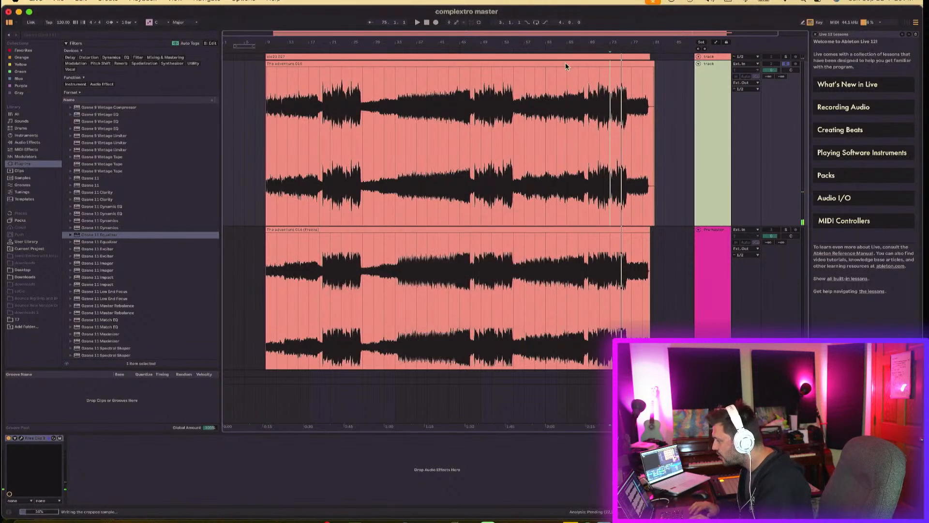
pyautogui.moveTo(565, 64); pyautogui.dragTo(565, 249)
pyautogui.scroll(-3, 565, 250)
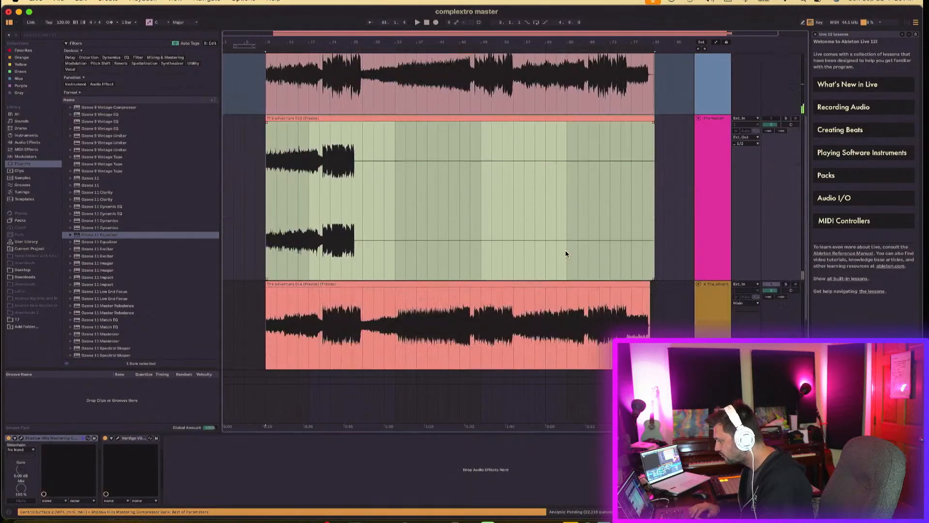
# Step: Open the Shadow Hills Mastering Compressor on Premaster and examine its response while playing the new clip from around bar 45
pyautogui.moveTo(306, 173); pyautogui.dragTo(494, 173)
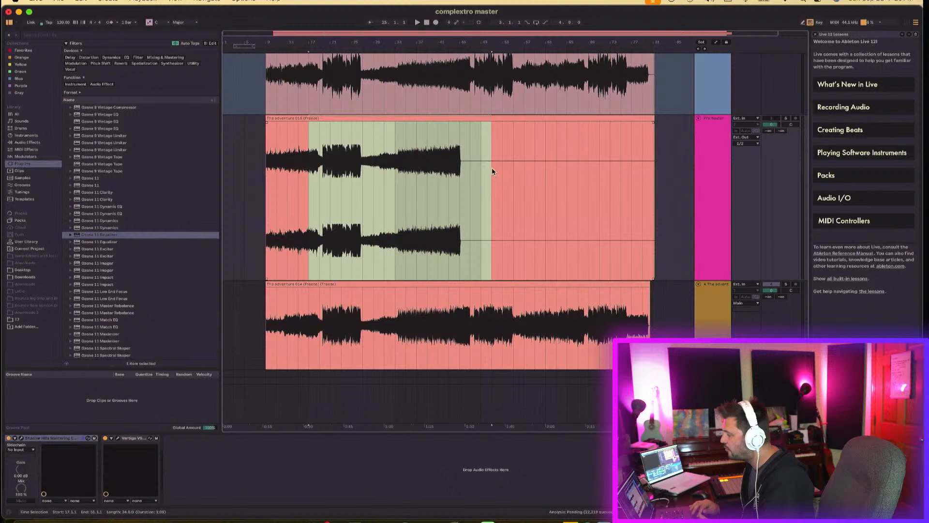
pyautogui.click(438, 199)
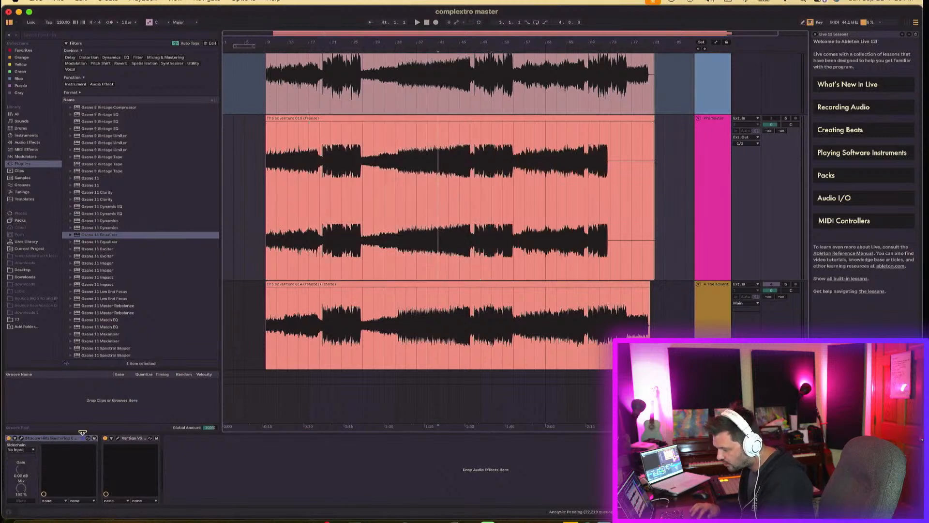
pyautogui.click(21, 438)
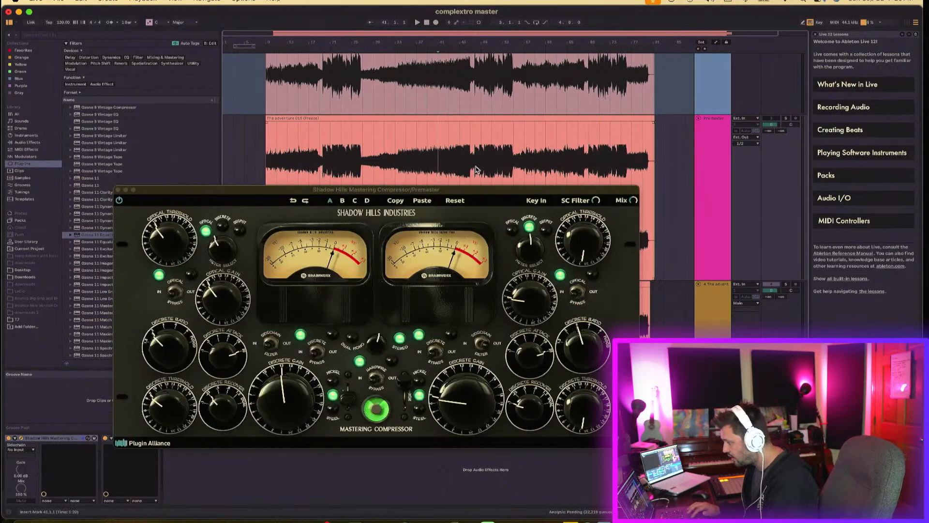
pyautogui.press('space')
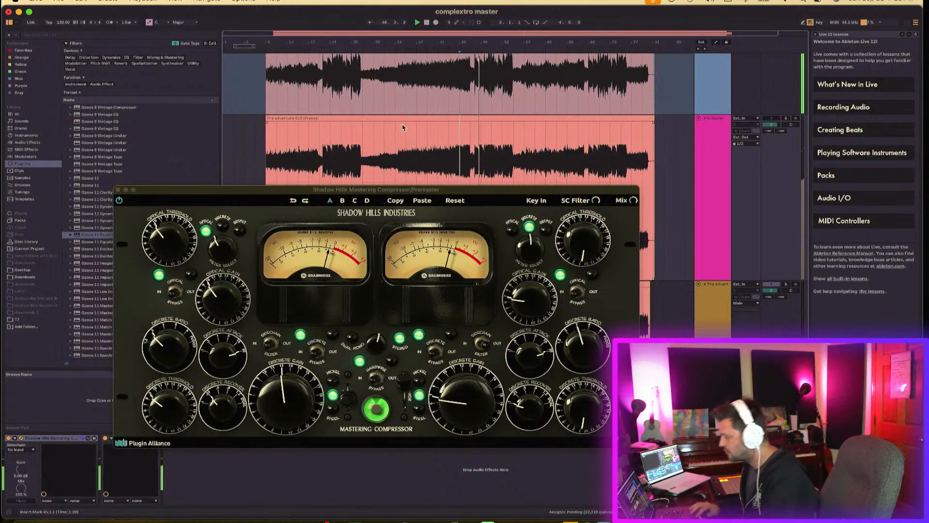
pyautogui.click(118, 189)
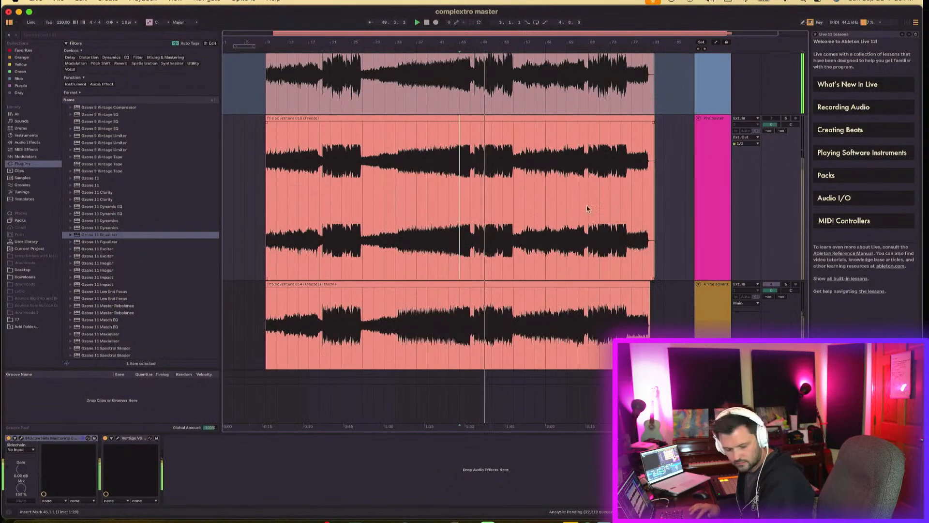
# Step: Freeze the Premaster track and copy its frozen clip onto the track below at bar 9
pyautogui.click(698, 188)
pyautogui.press('alt+shift+super+f')
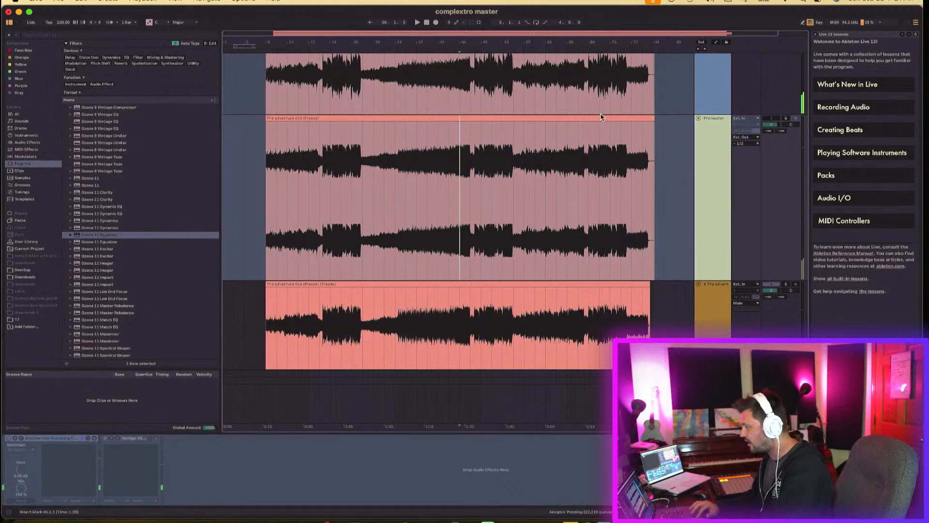
pyautogui.scroll(-2, 600, 116)
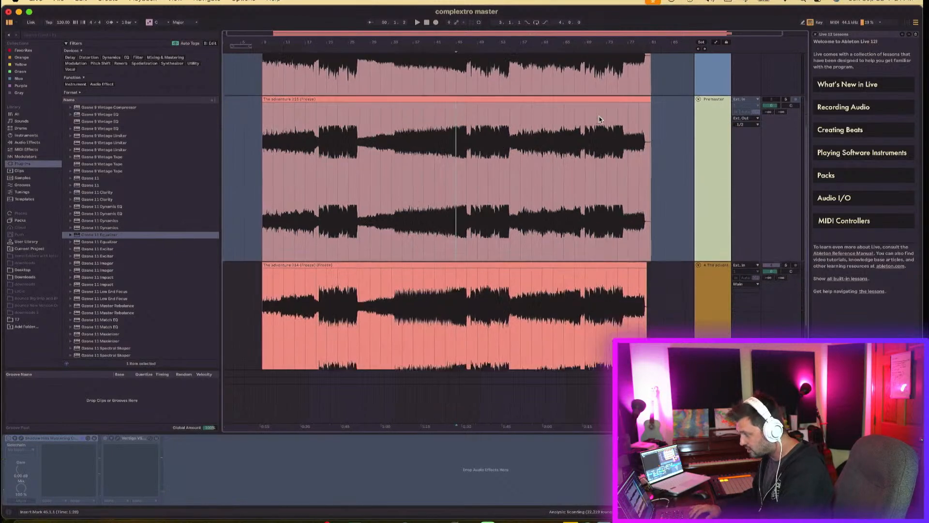
pyautogui.moveTo(602, 95); pyautogui.dragTo(600, 261)
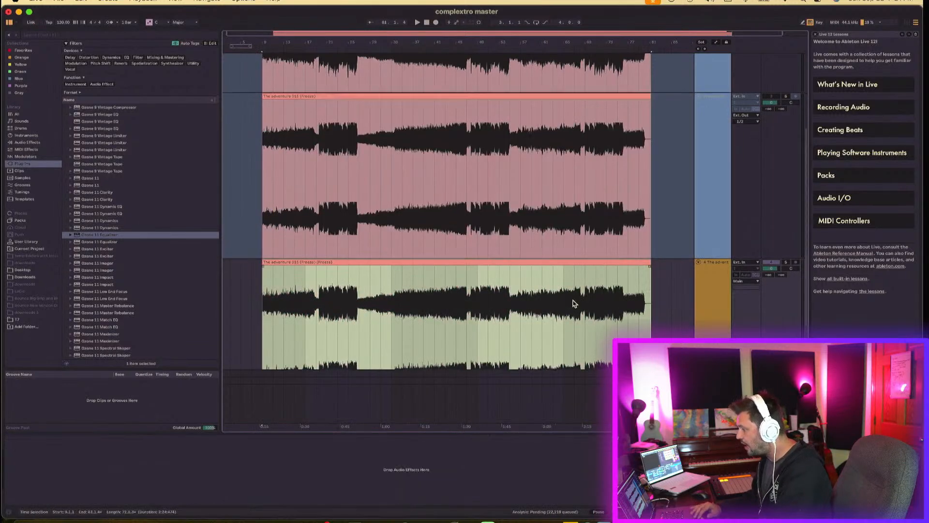
# Step: Play the copied clip below Premaster from bar 43 and check the Maximizer in Ozone 11 on the Main track
pyautogui.scroll(-3, 573, 304)
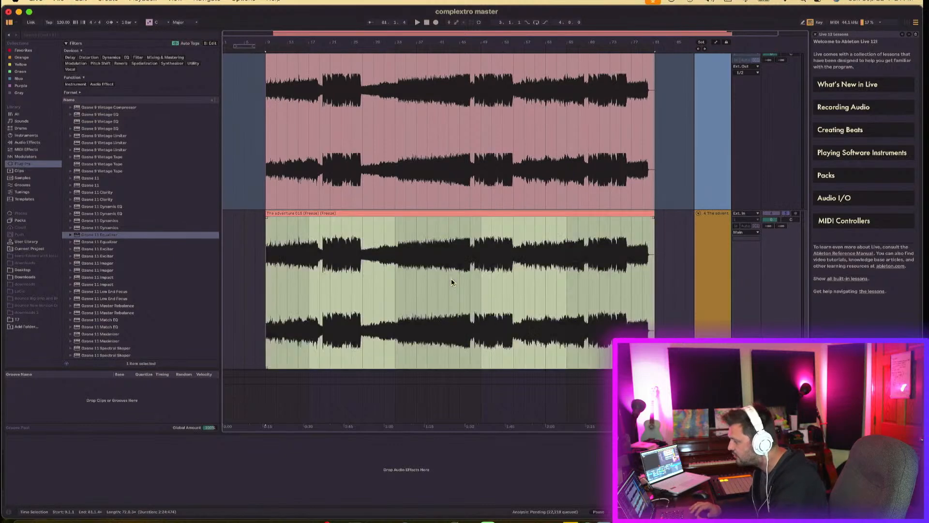
pyautogui.click(455, 286)
pyautogui.click(447, 285)
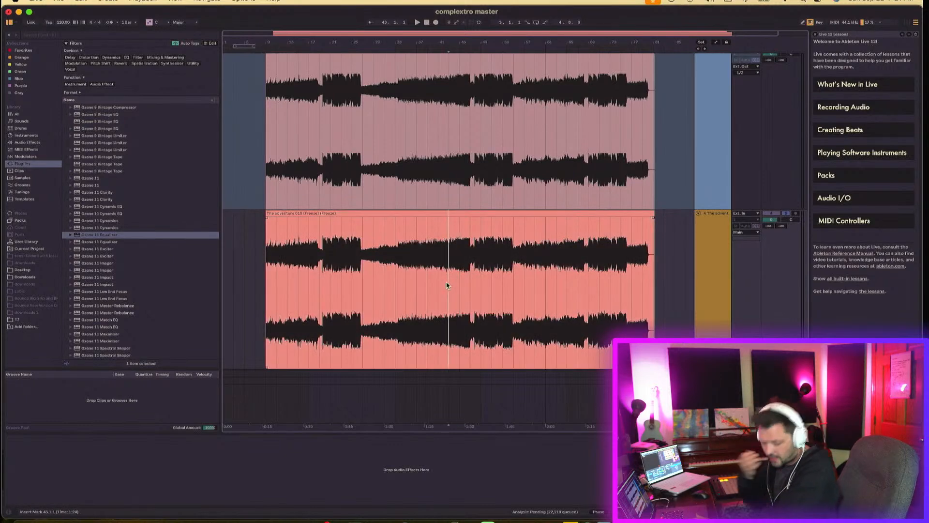
pyautogui.press('space')
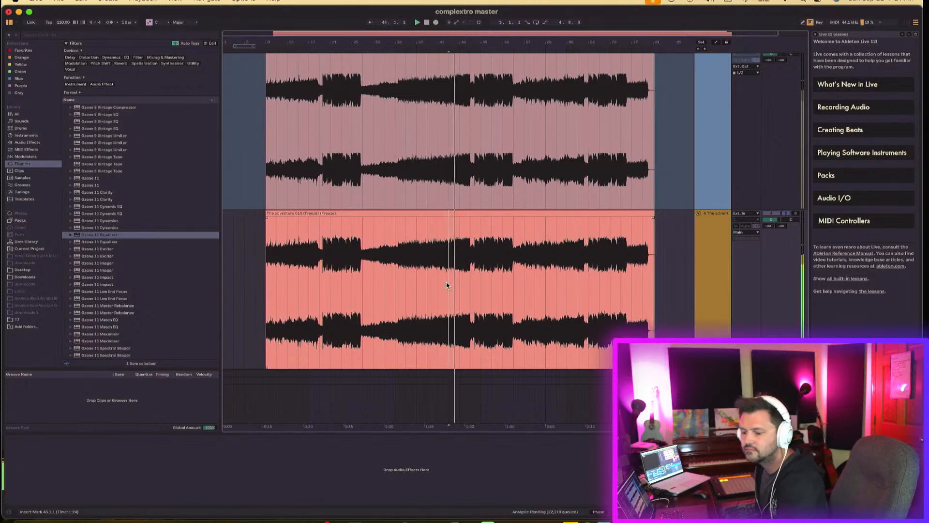
pyautogui.scroll(-1, 726, 316)
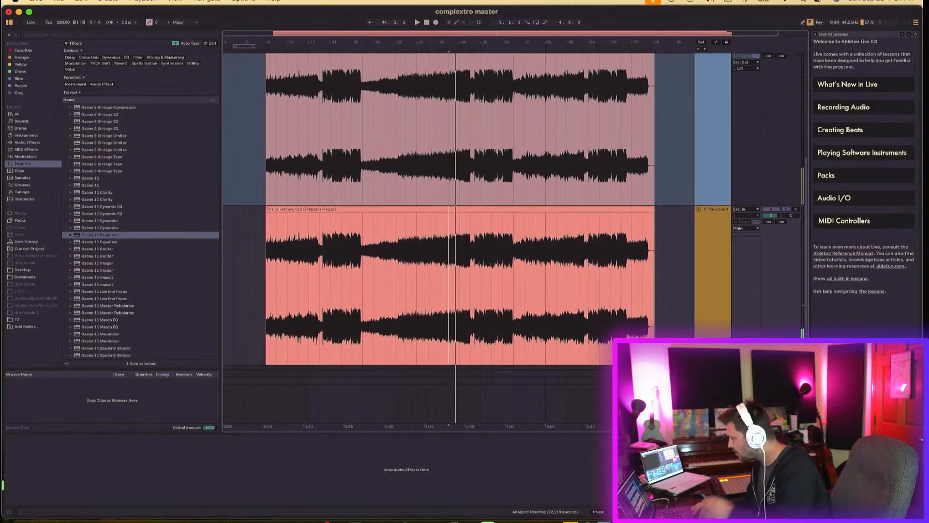
pyautogui.moveTo(100, 234); pyautogui.dragTo(116, 476)
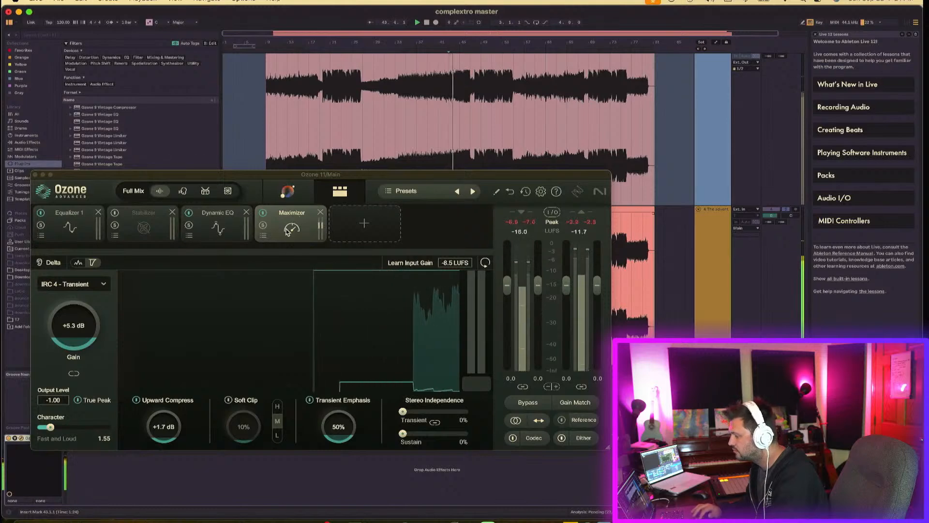
pyautogui.click(36, 175)
pyautogui.press('space')
# Step: Solo the Premaster track and play from bar 43 to compare it with the copied clip
pyautogui.scroll(3, 540, 165)
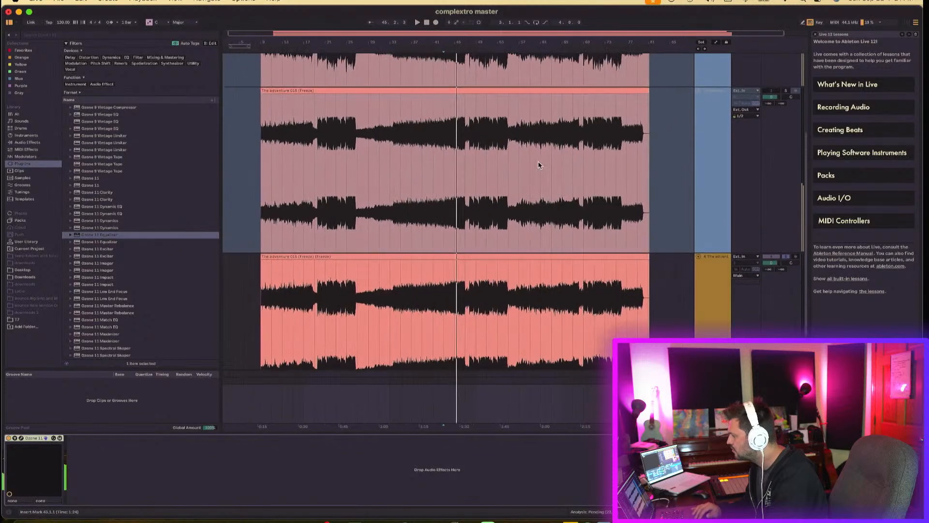
pyautogui.click(781, 87)
pyautogui.press('space')
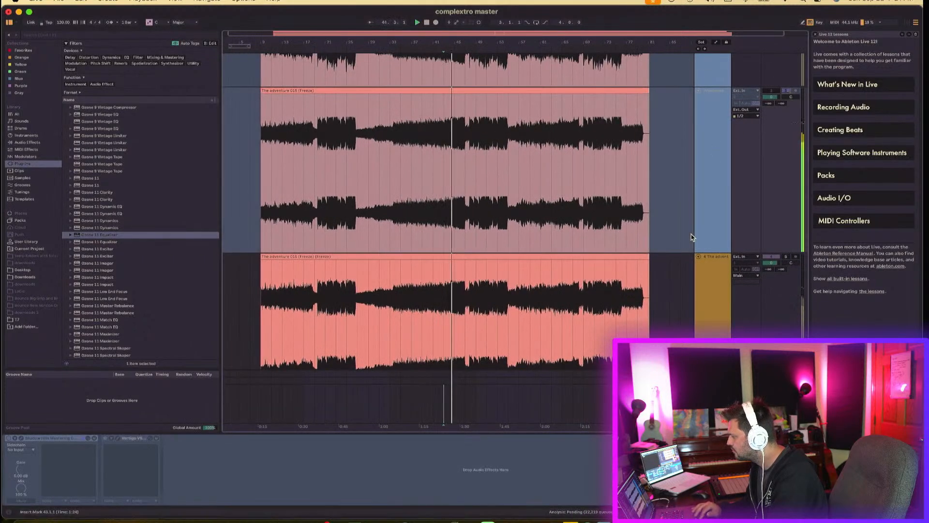
pyautogui.scroll(1, 702, 273)
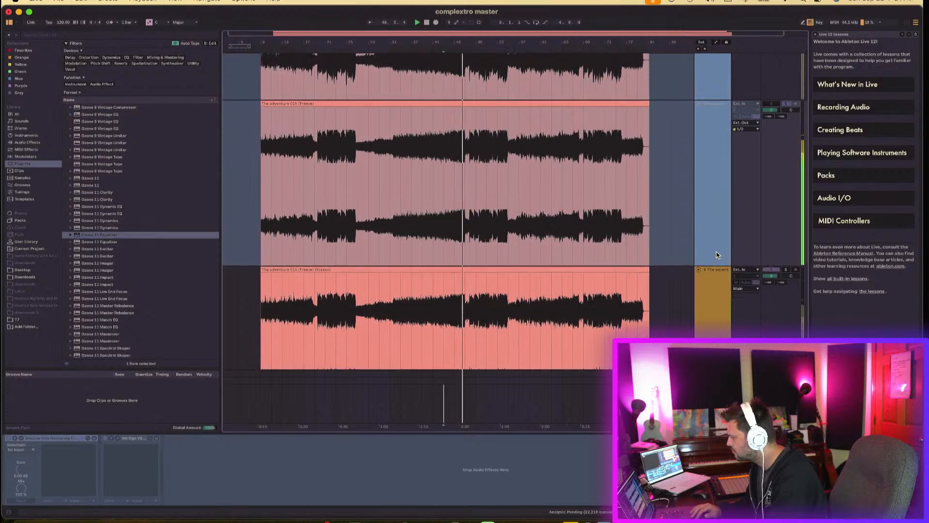
pyautogui.scroll(5, 711, 316)
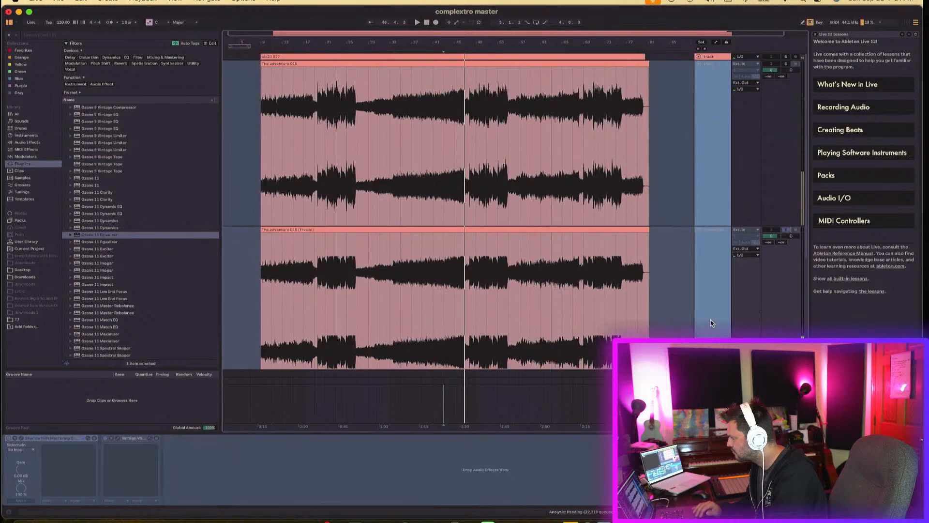
# Step: Switch the solo back to the track below Premaster and play its clip from bar 39
pyautogui.click(711, 316)
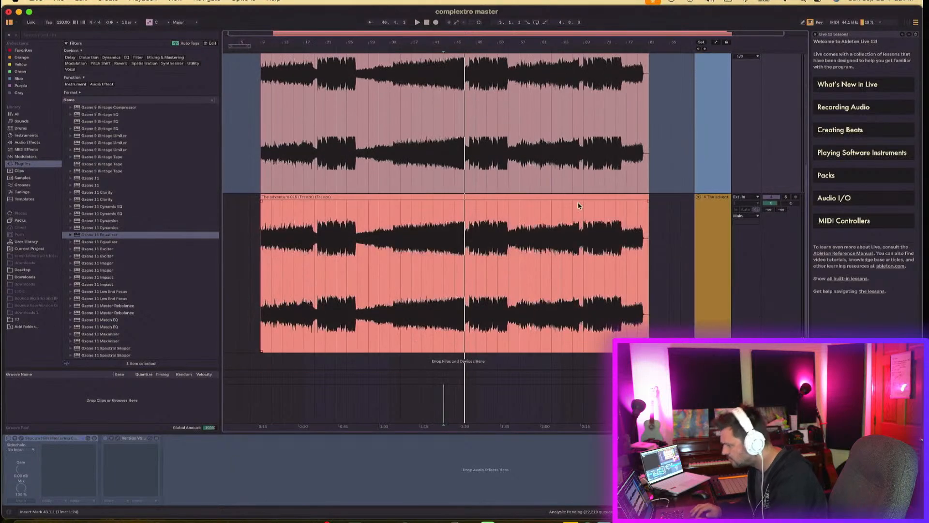
pyautogui.scroll(3, 577, 204)
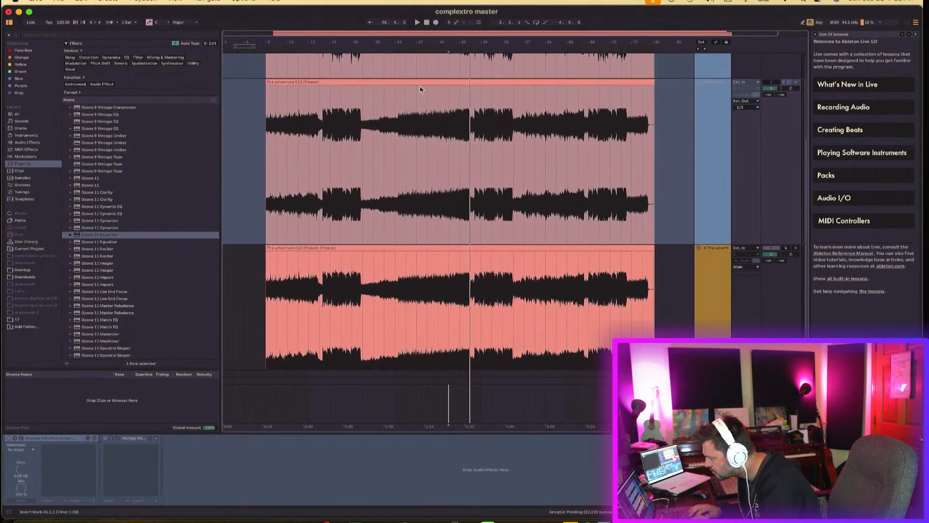
pyautogui.moveTo(421, 85); pyautogui.dragTo(426, 301)
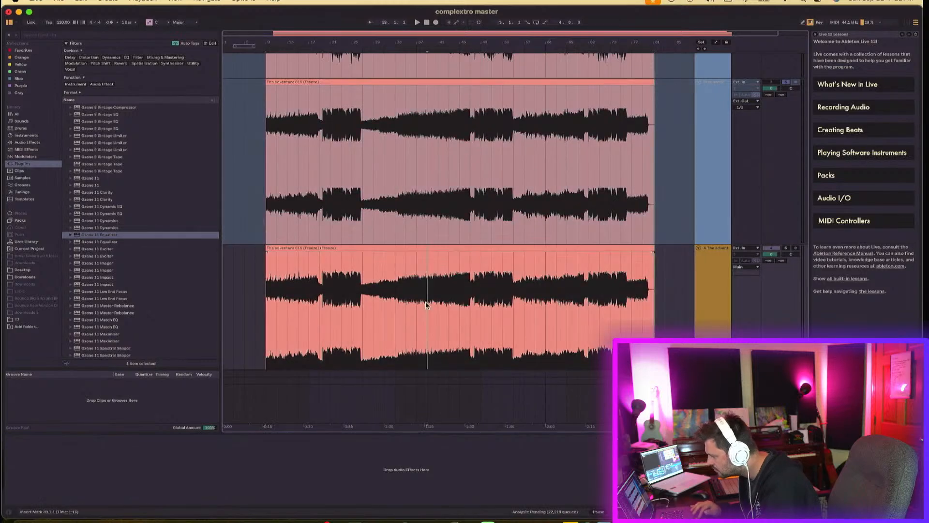
pyautogui.click(425, 301)
pyautogui.press('space')
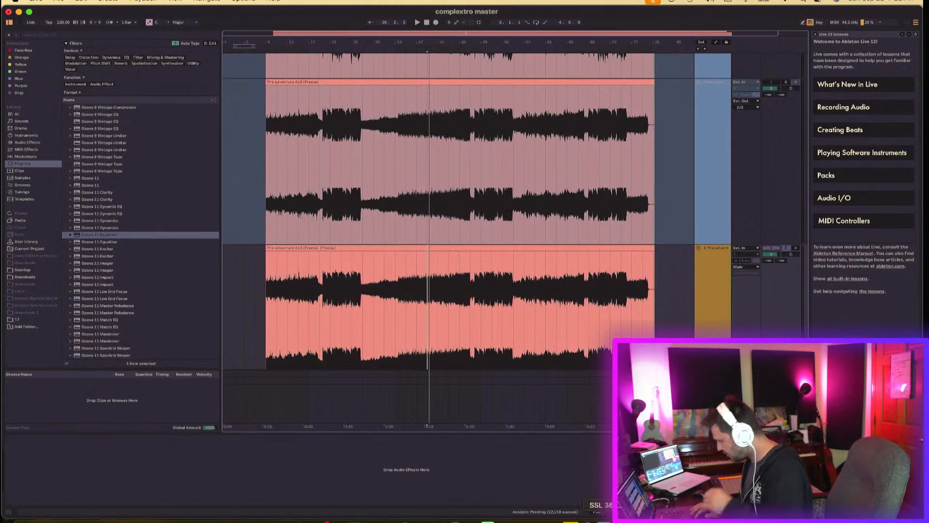
# Step: Switch to SSL 360°, check the SSL 12 mixer's channels and output meters, and return to the master set
pyautogui.click(600, 520)
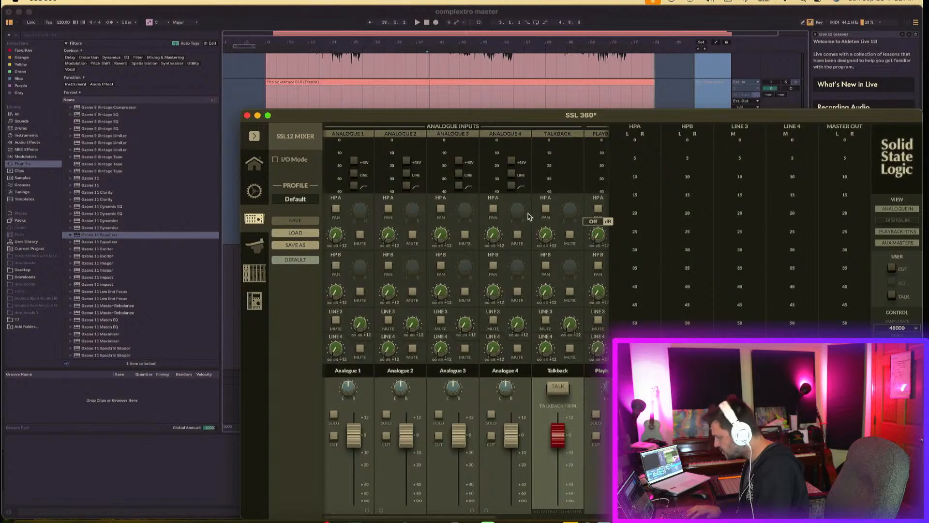
pyautogui.click(247, 115)
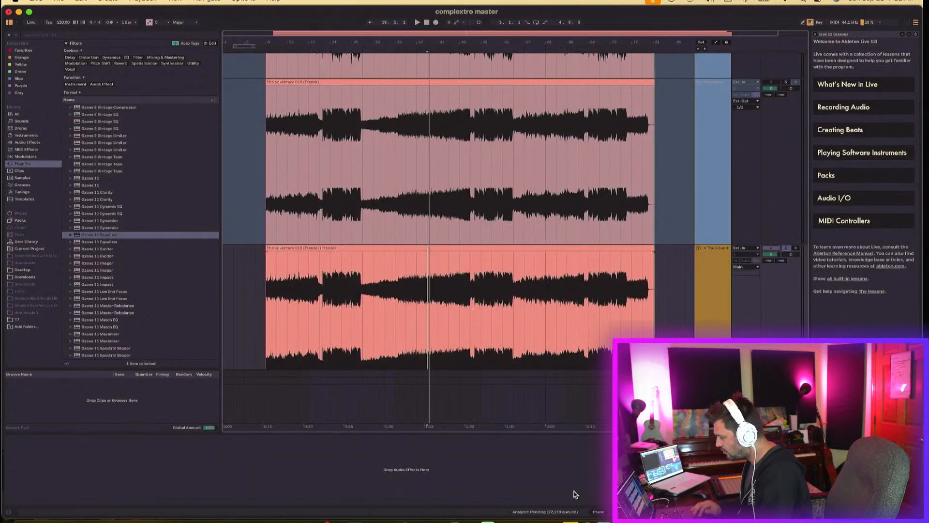
pyautogui.click(603, 520)
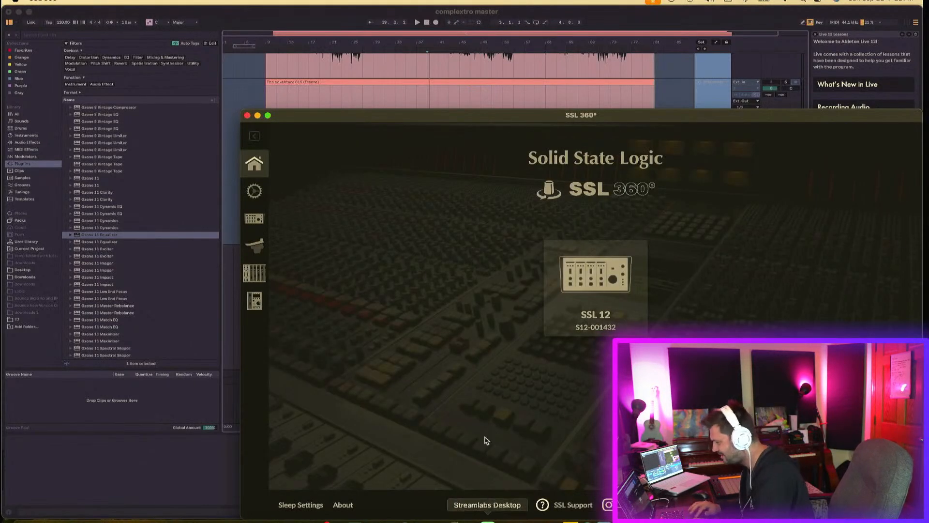
pyautogui.click(254, 218)
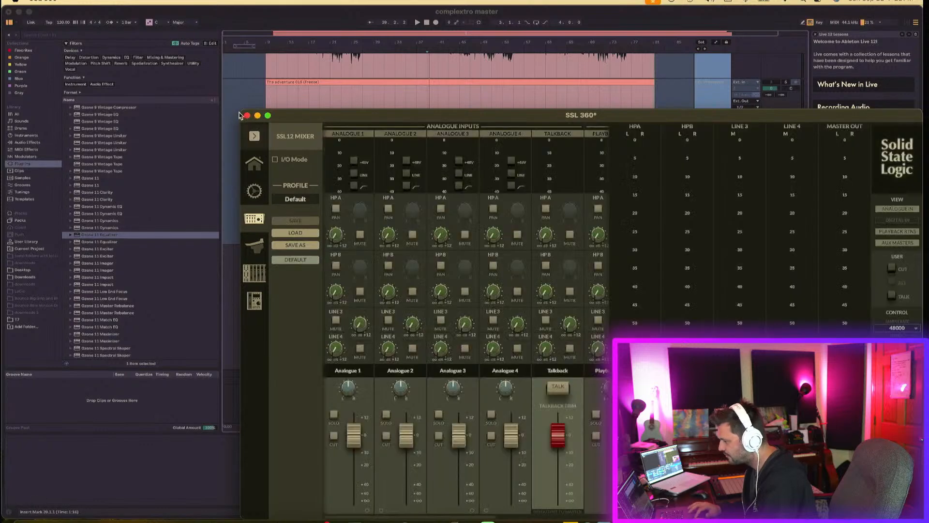
pyautogui.click(257, 116)
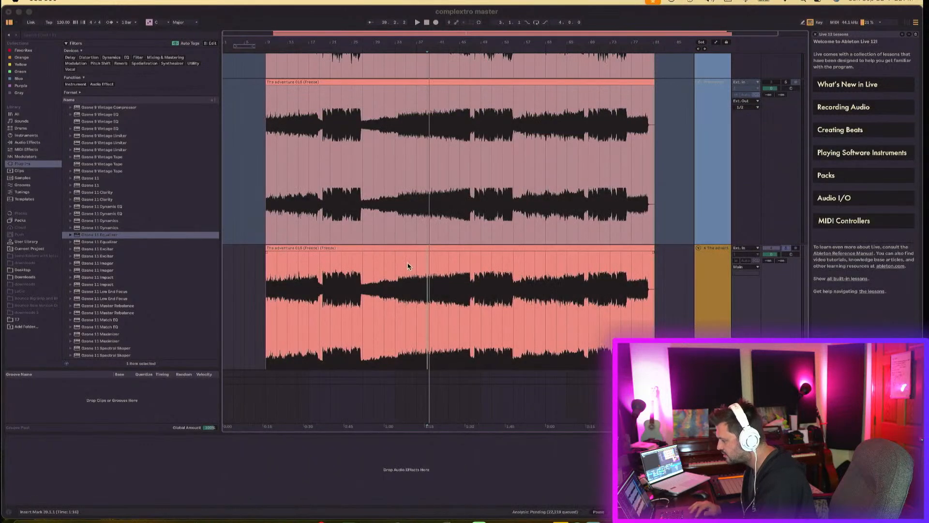
# Step: Raise the Ozone 11 Maximizer gain to +7.9 dB during playback and turn off its Transient Emphasis and Upward Compress
pyautogui.press('space')
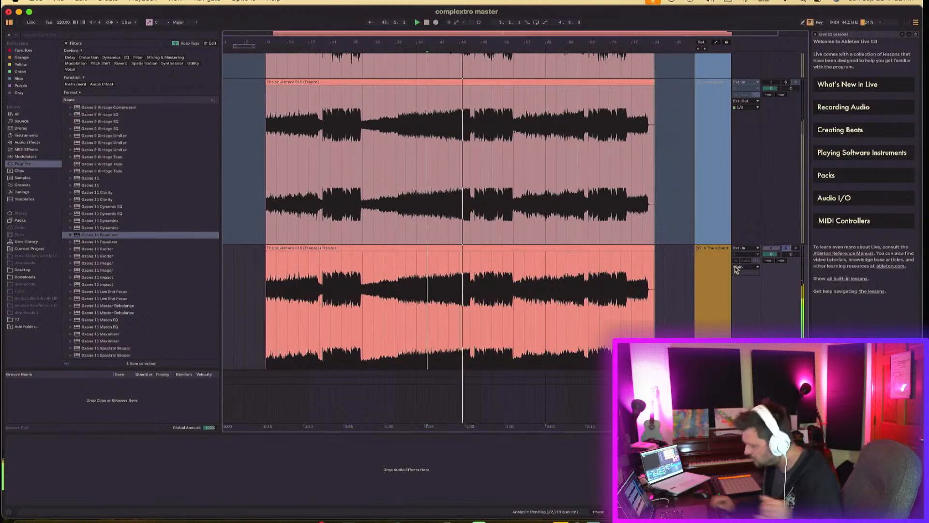
pyautogui.press('Return')
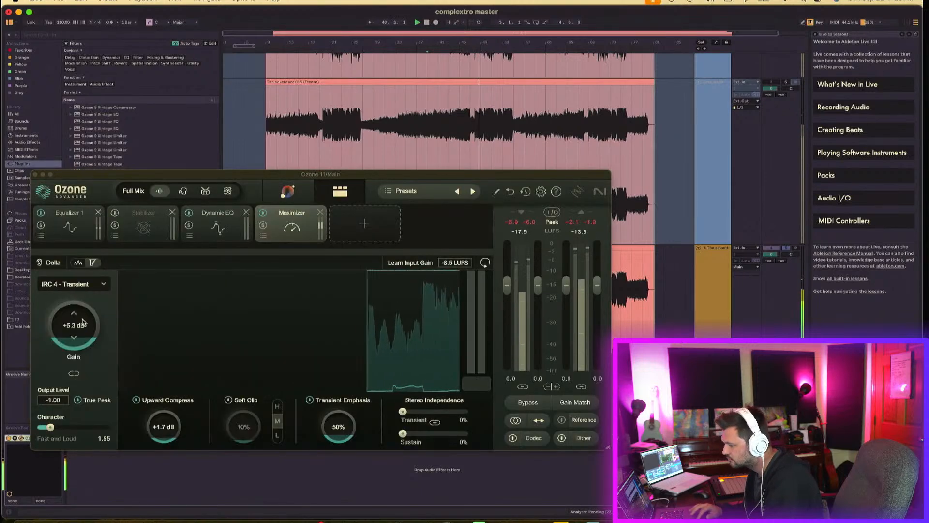
pyautogui.press('space')
pyautogui.press('space')
pyautogui.moveTo(81, 327); pyautogui.dragTo(79, 314)
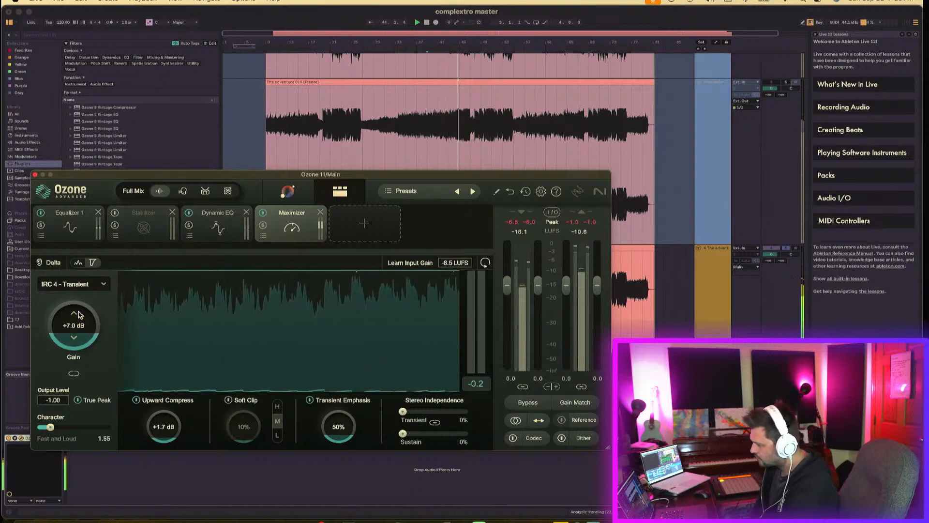
pyautogui.moveTo(79, 314); pyautogui.dragTo(79, 312)
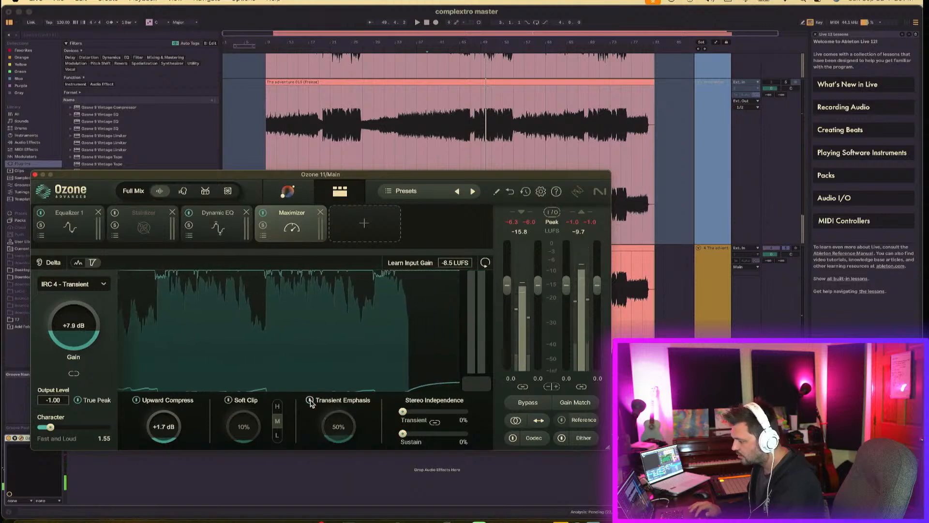
pyautogui.click(142, 401)
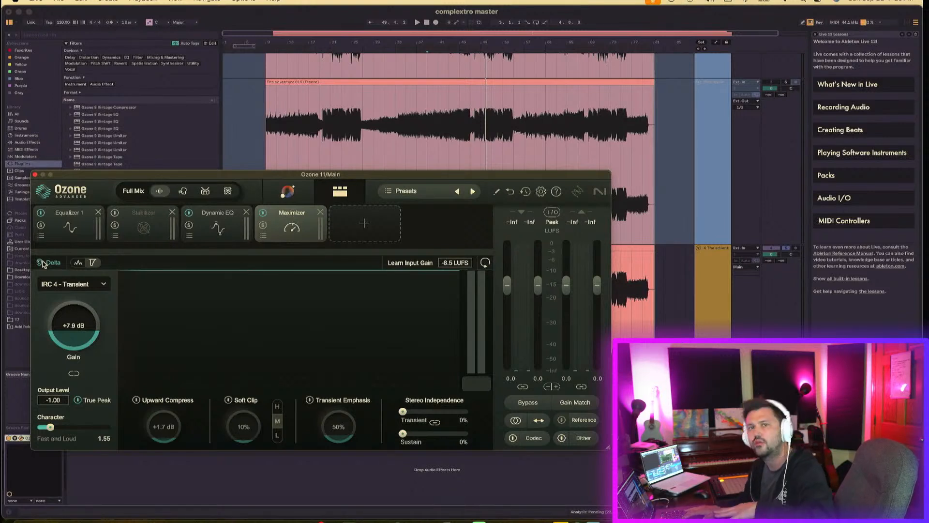
# Step: Play from bar 39 and from around bar 45 with the Maximizer's Delta on to hear what the limiting changes
pyautogui.press('space')
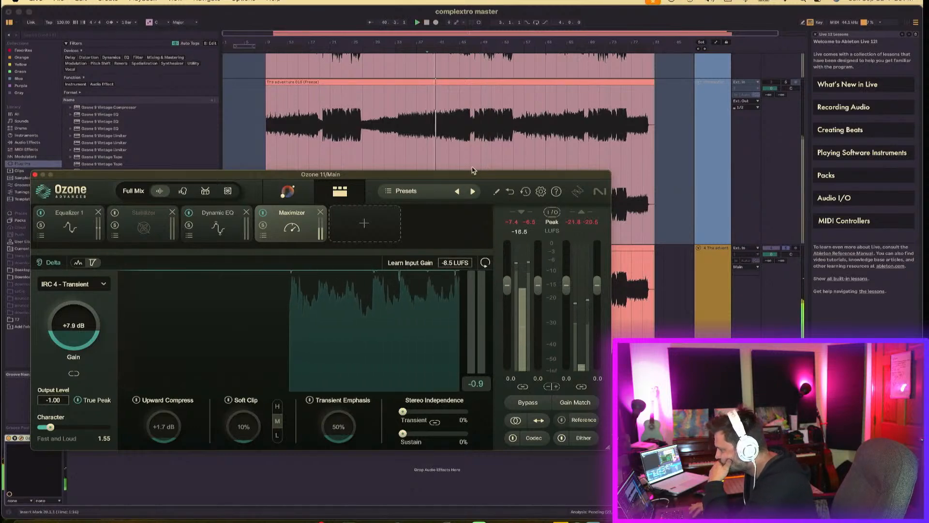
pyautogui.click(461, 154)
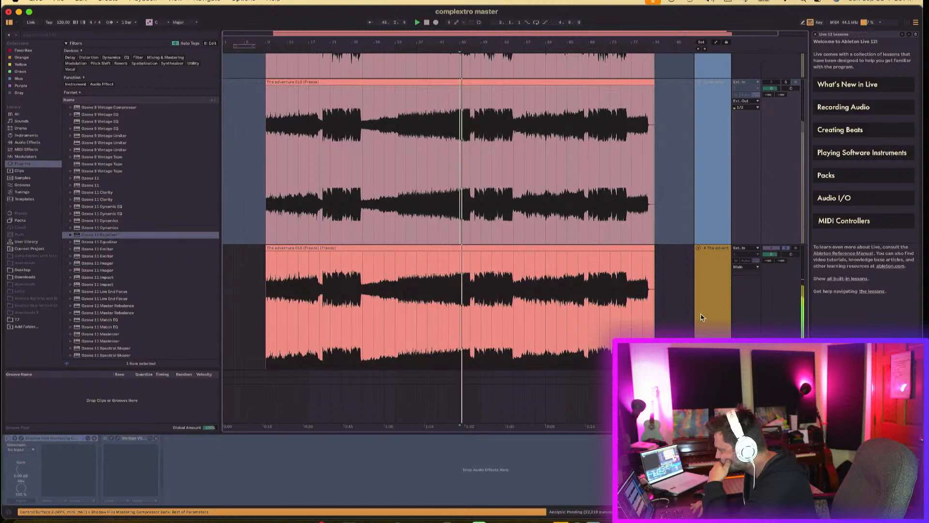
pyautogui.click(463, 286)
pyautogui.click(712, 406)
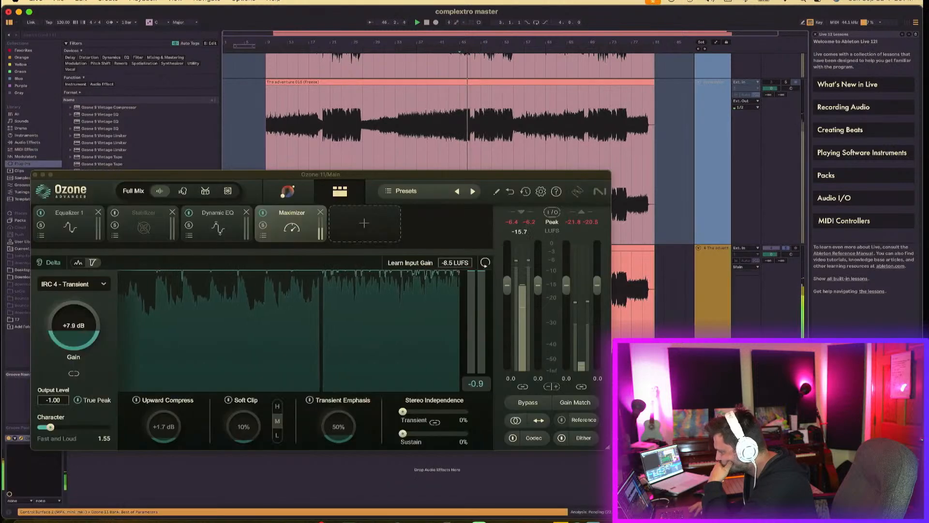
pyautogui.click(75, 340)
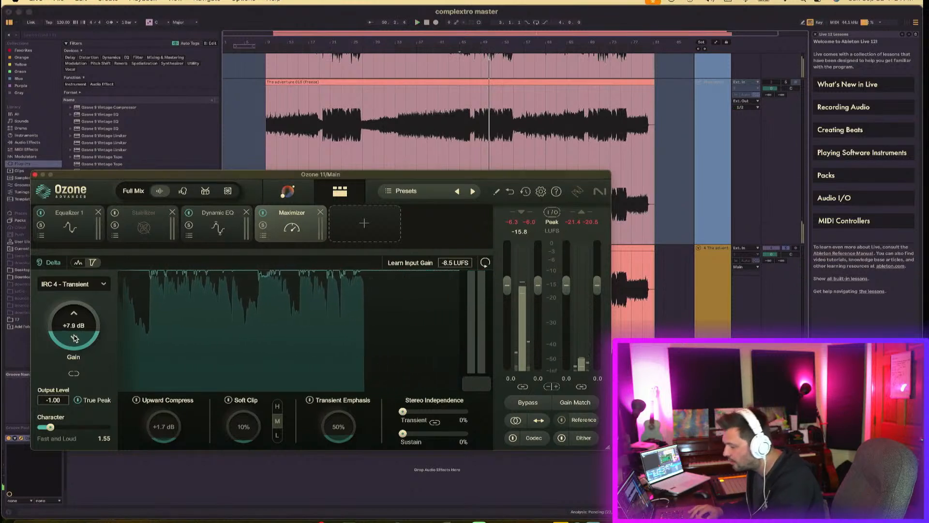
# Step: Lower the Ozone 11 Maximizer gain to +7.5 dB and play the bottom track's clip from bar 49
pyautogui.click(75, 340)
pyautogui.click(76, 340)
pyautogui.click(76, 340)
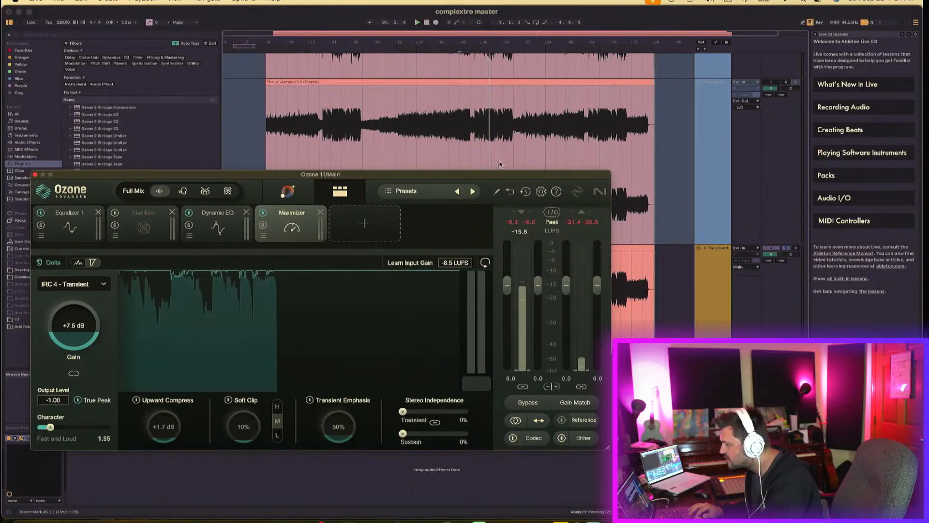
pyautogui.moveTo(489, 176); pyautogui.dragTo(489, 358)
pyautogui.click(477, 281)
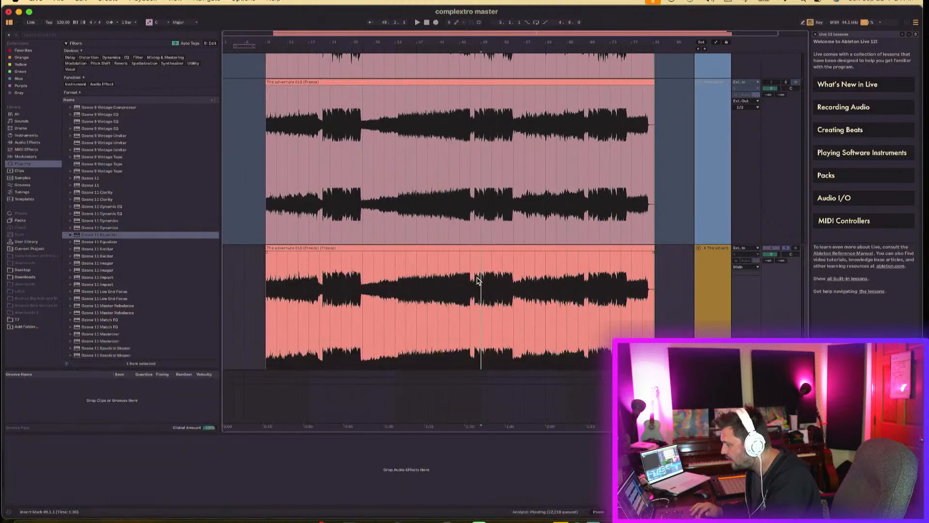
pyautogui.click(713, 402)
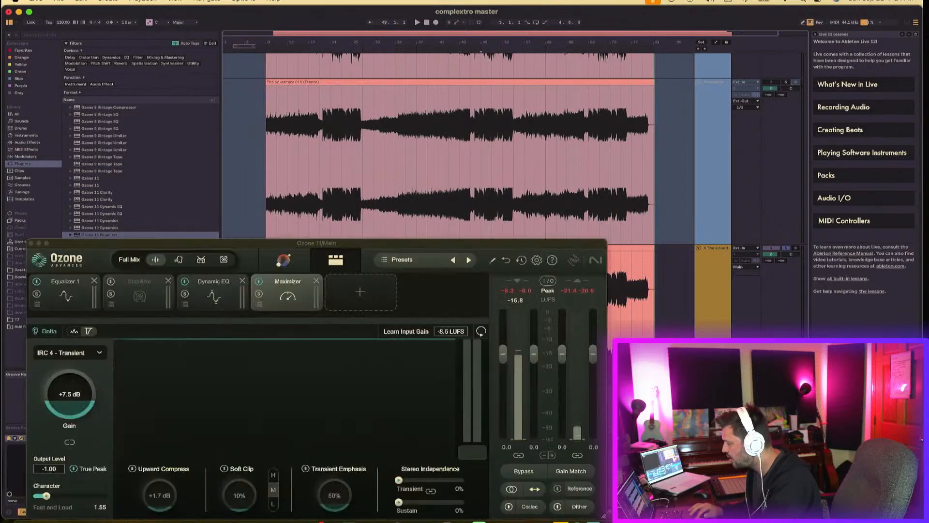
pyautogui.press('space')
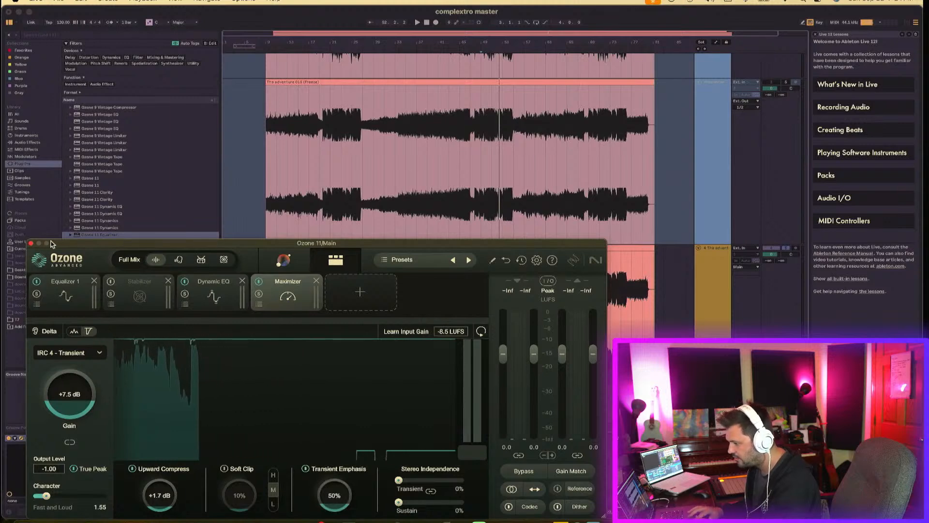
# Step: During playback, bring up Ozone 11's Equalizer 1 and reset the 2787 Hz bell band to 0.0 dB
pyautogui.click(31, 243)
pyautogui.press('space')
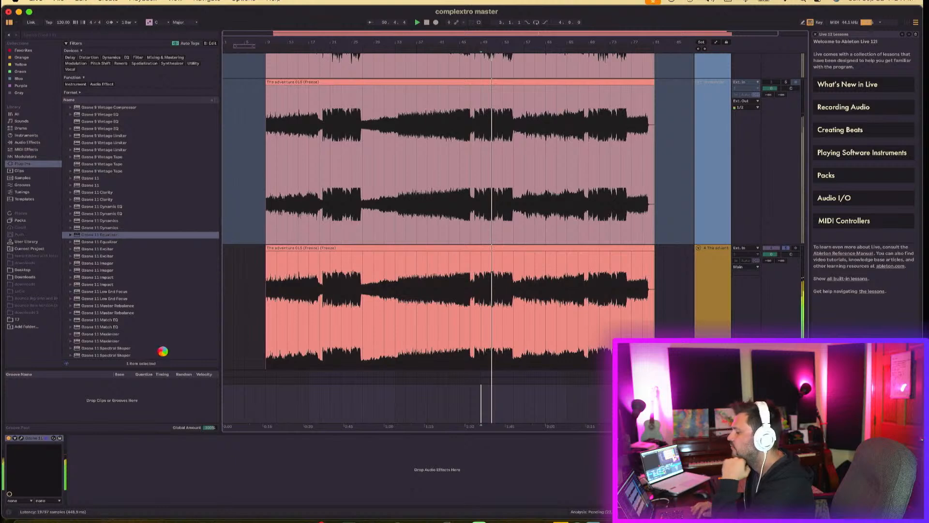
pyautogui.press('super+alt+p')
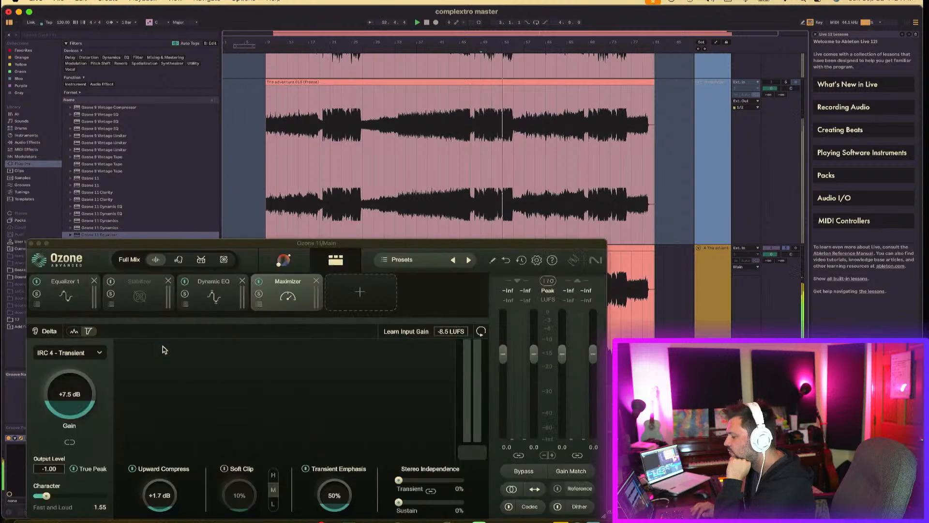
pyautogui.click(67, 294)
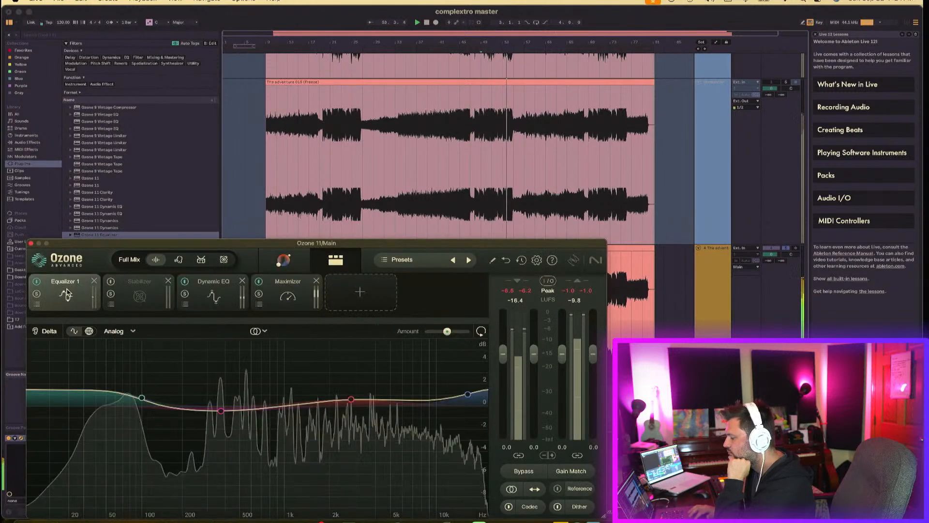
pyautogui.click(353, 406)
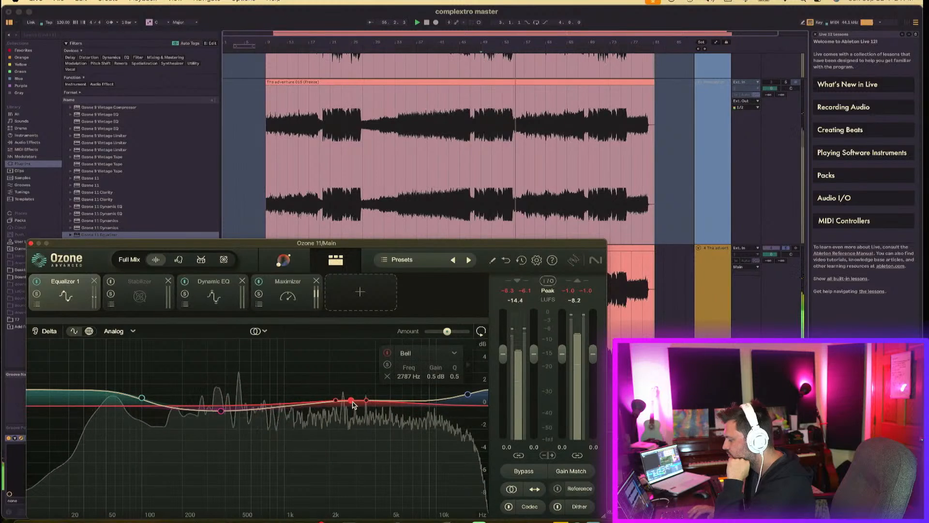
pyautogui.doubleClick(353, 405)
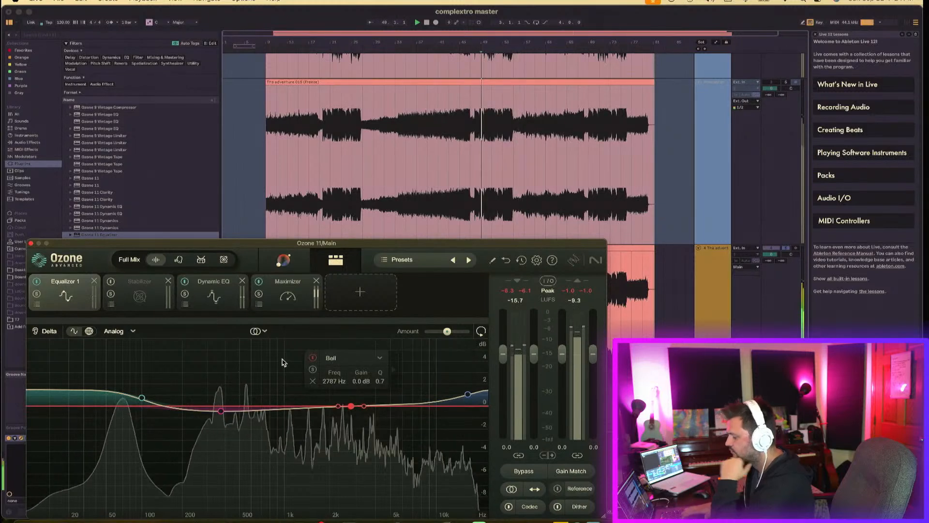
# Step: Lower Equalizer 1's 101 Hz low shelf to 0.3 dB and set its high shelf to 20000 Hz with 0.8 dB gain
pyautogui.moveTo(141, 398); pyautogui.dragTo(143, 406)
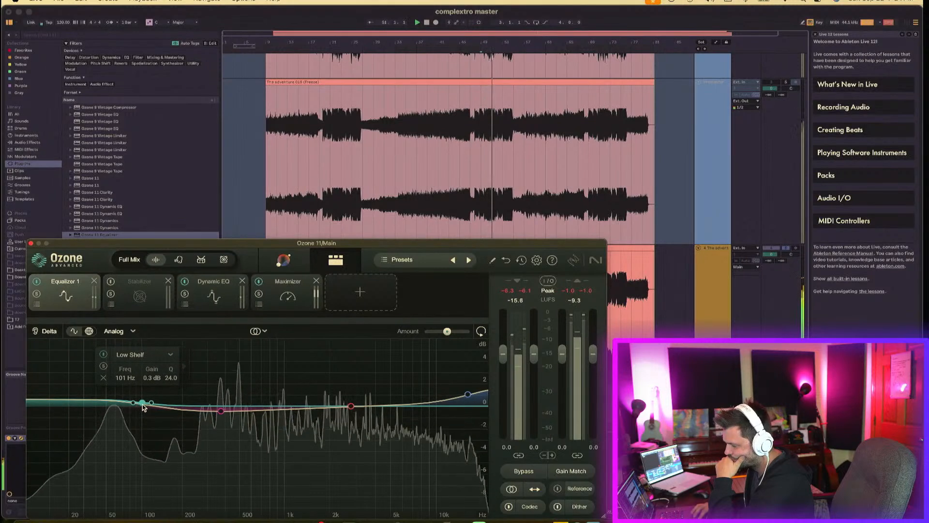
pyautogui.doubleClick(468, 394)
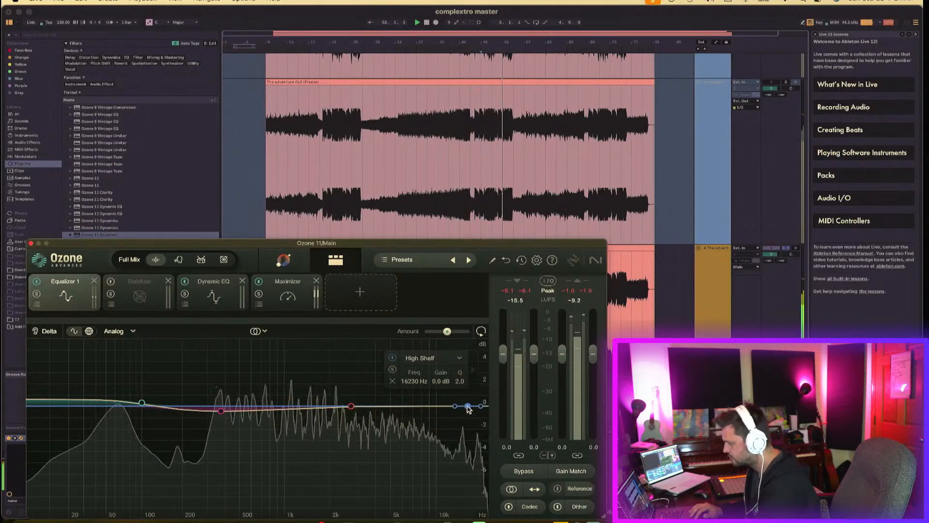
pyautogui.moveTo(468, 409); pyautogui.dragTo(468, 400)
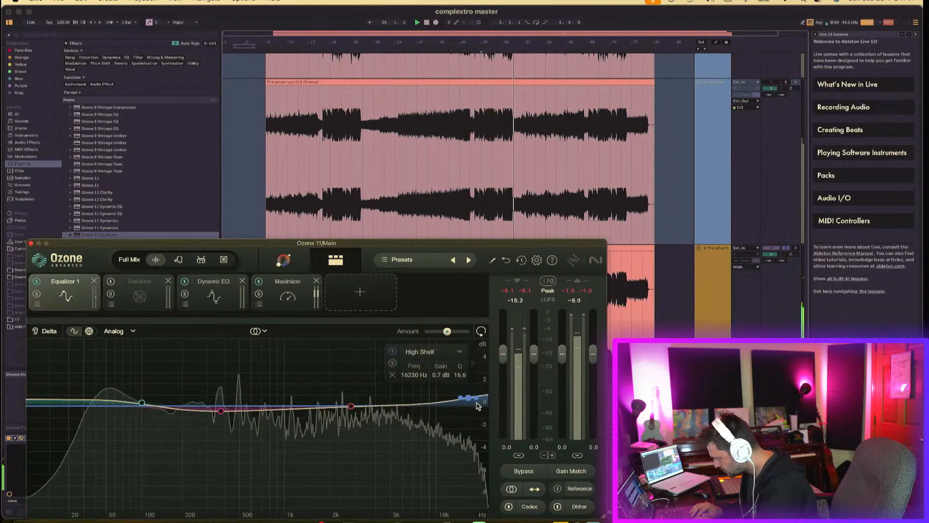
pyautogui.moveTo(480, 400); pyautogui.dragTo(496, 400)
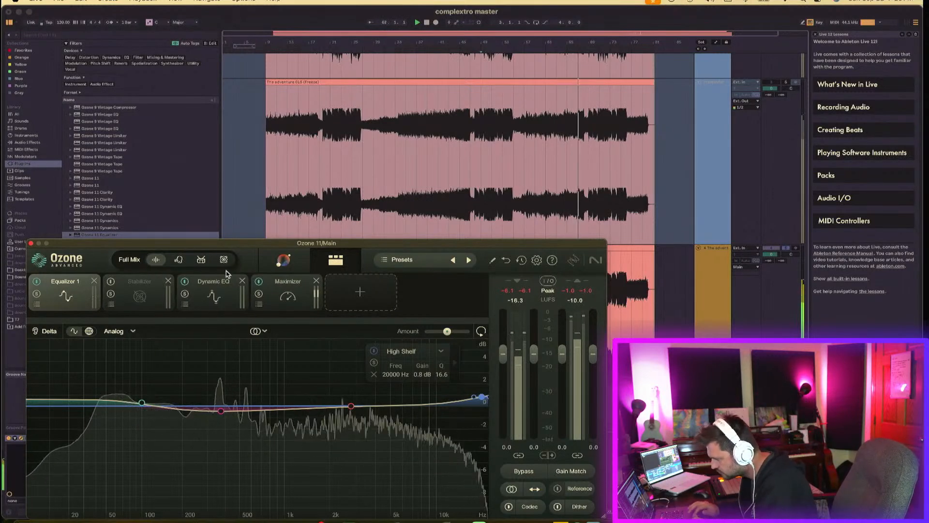
# Step: Compare playback with the Stabilizer on and off in Cut mode, and check the Dynamic EQ
pyautogui.click(217, 304)
pyautogui.click(139, 292)
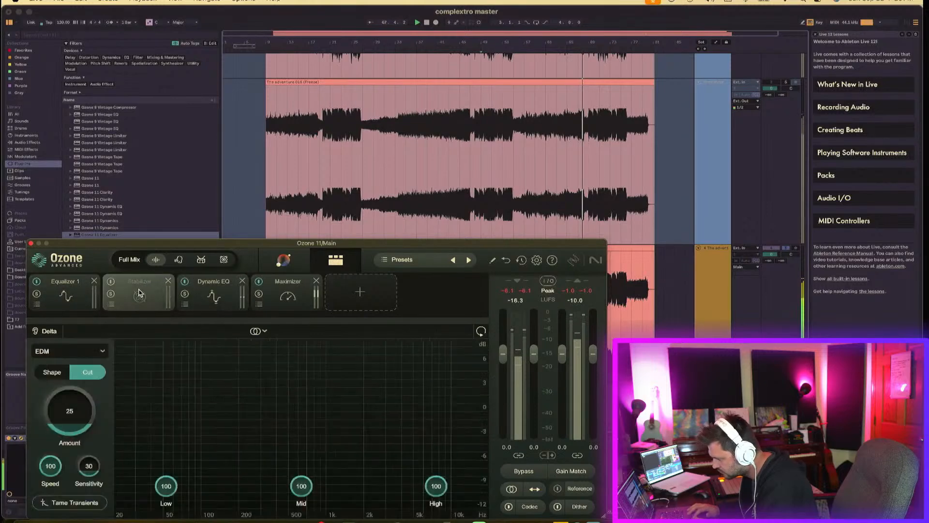
pyautogui.click(111, 281)
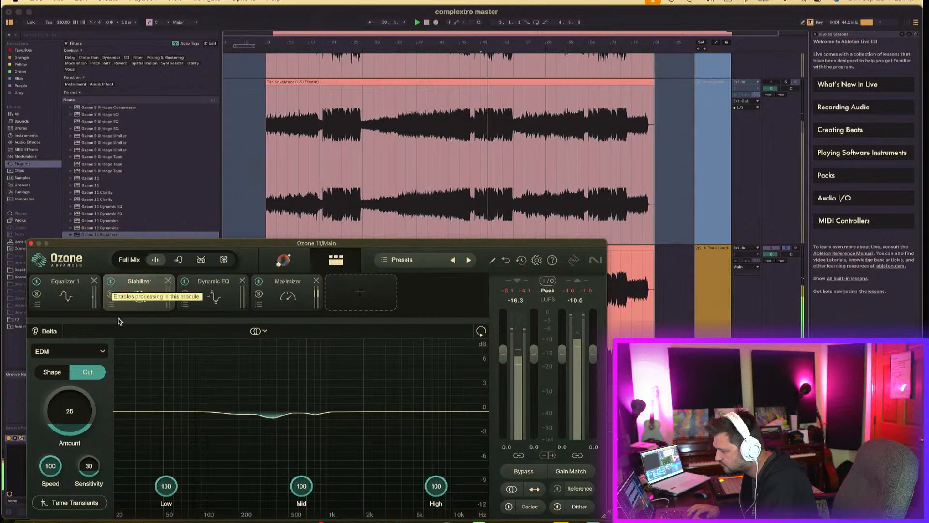
pyautogui.click(55, 371)
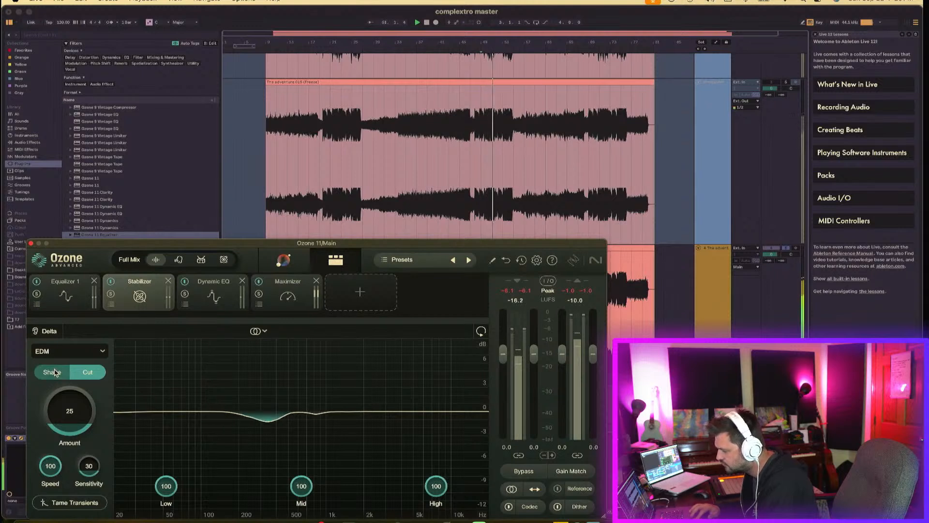
pyautogui.click(55, 372)
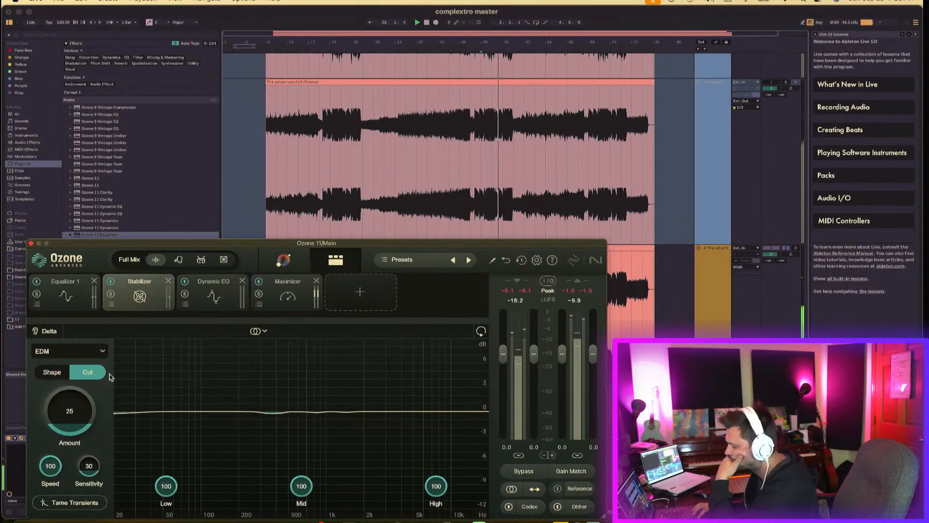
pyautogui.click(110, 284)
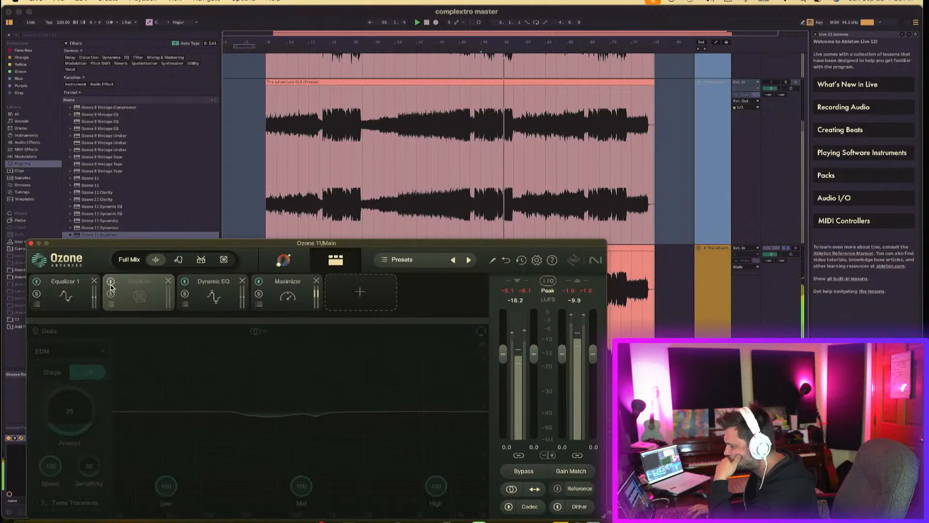
pyautogui.click(111, 284)
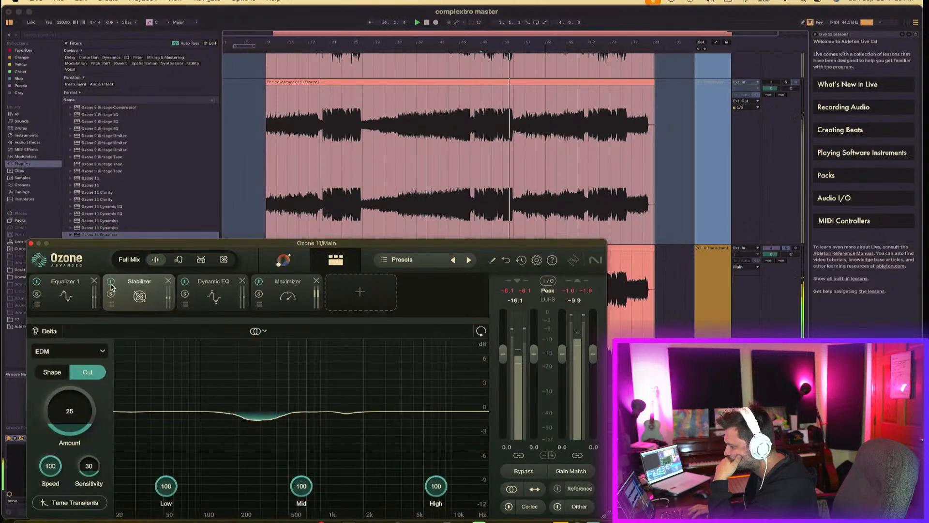
pyautogui.click(111, 284)
pyautogui.click(213, 307)
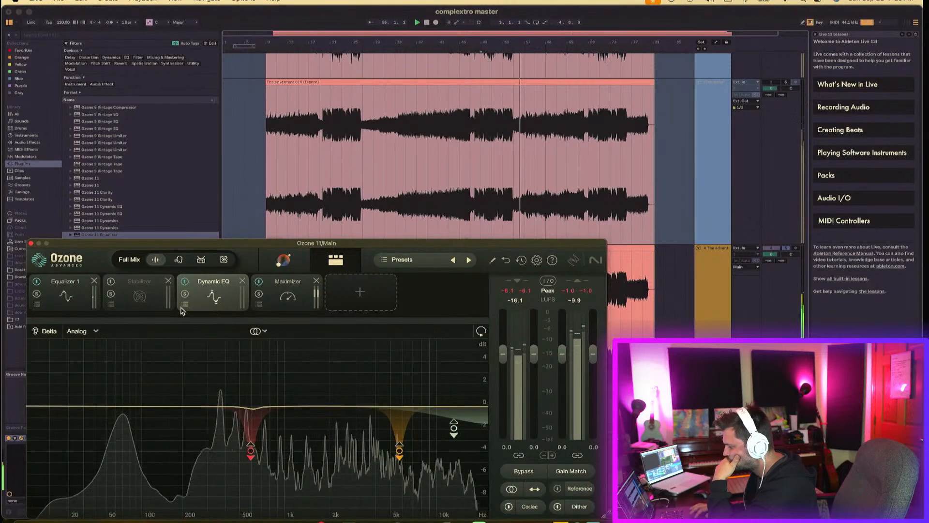
# Step: Enable the Stabilizer with its EDM target in Cut mode and audition its cuts through Delta, leaving Delta off
pyautogui.click(143, 291)
pyautogui.click(111, 282)
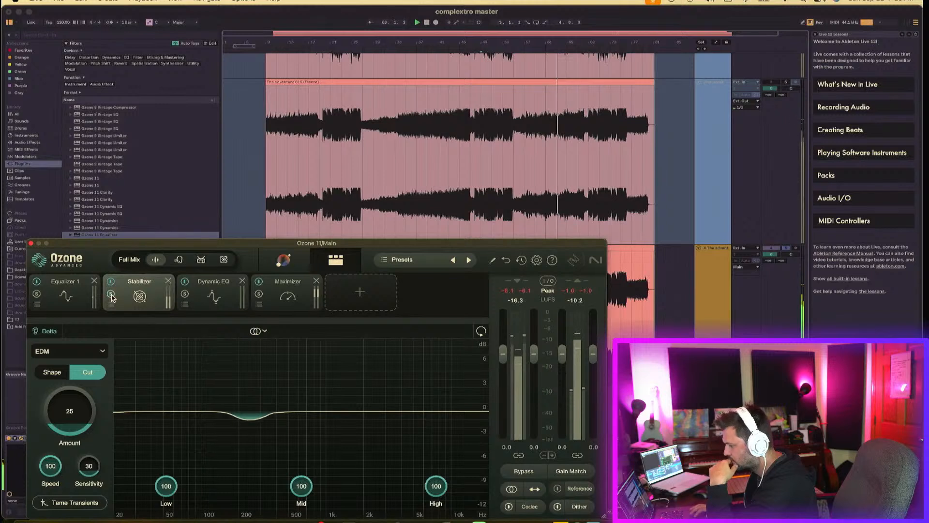
pyautogui.click(45, 332)
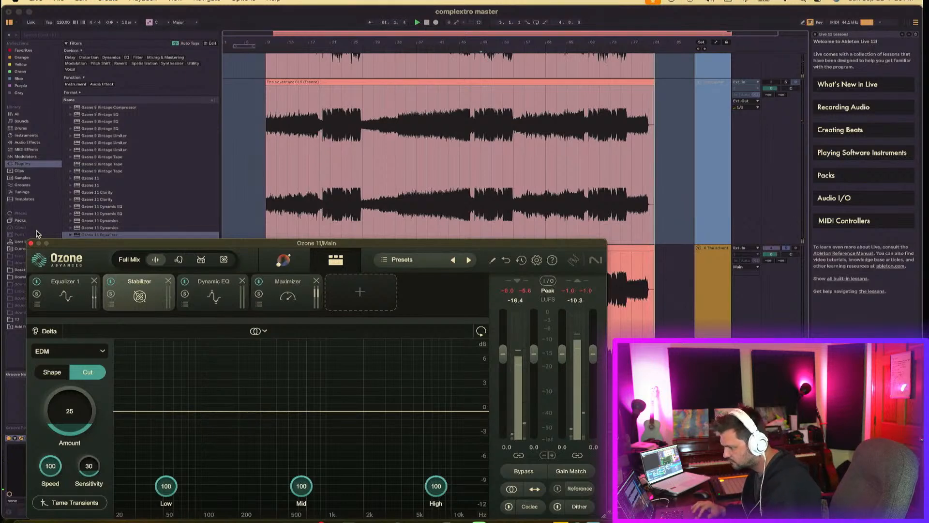
# Step: Close the Ozone 11 window, place the insert marker at bar 45, and save the master set
pyautogui.click(31, 244)
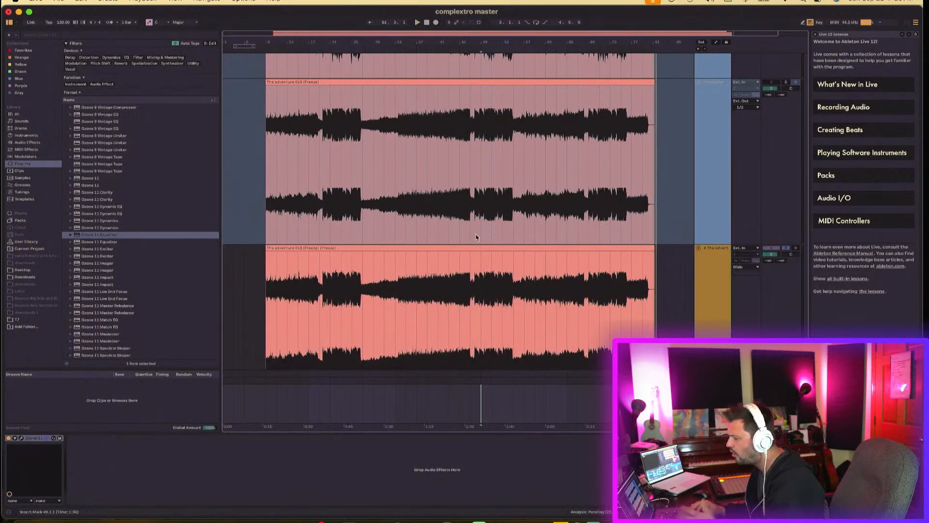
pyautogui.click(445, 282)
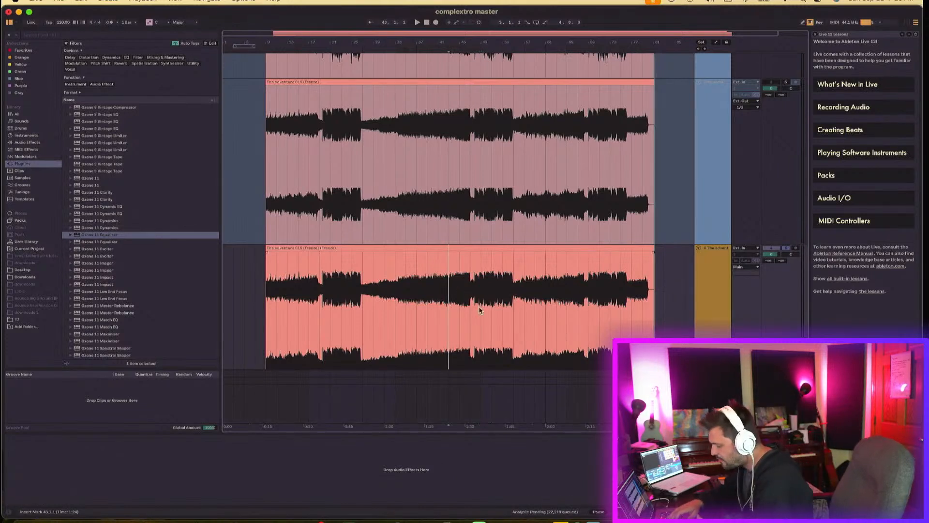
pyautogui.press('super+s')
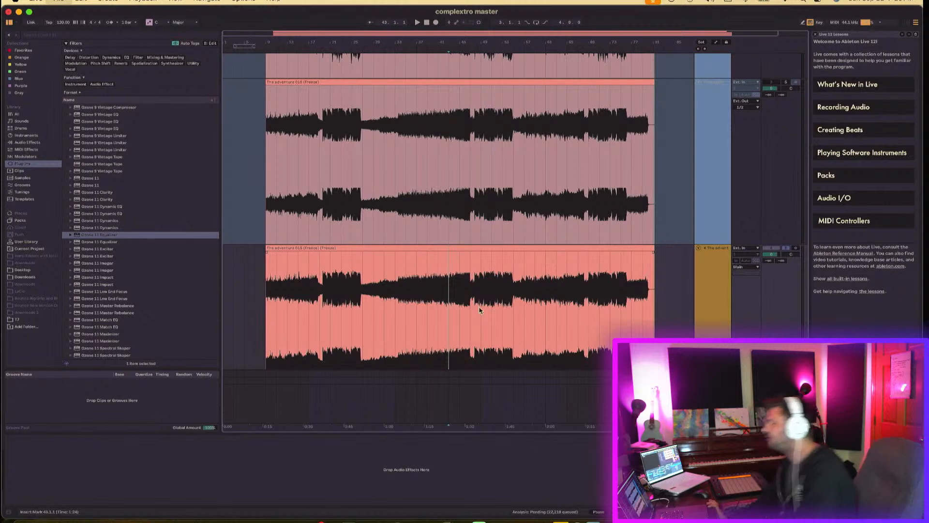
# Step: Export the Main track as The adventure 015master, a 32-bit 48000 Hz WAV with a 320 kbps MP3
pyautogui.press('super+shift+r')
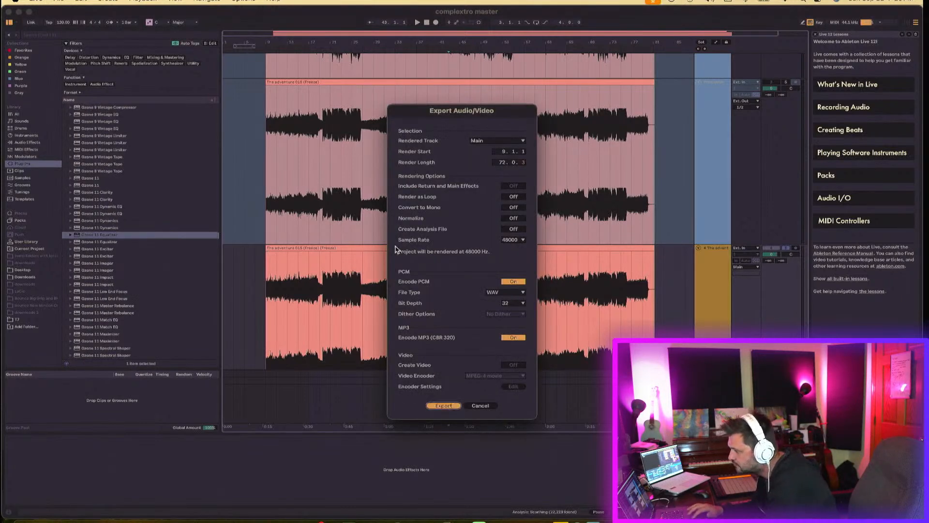
pyautogui.press('Return')
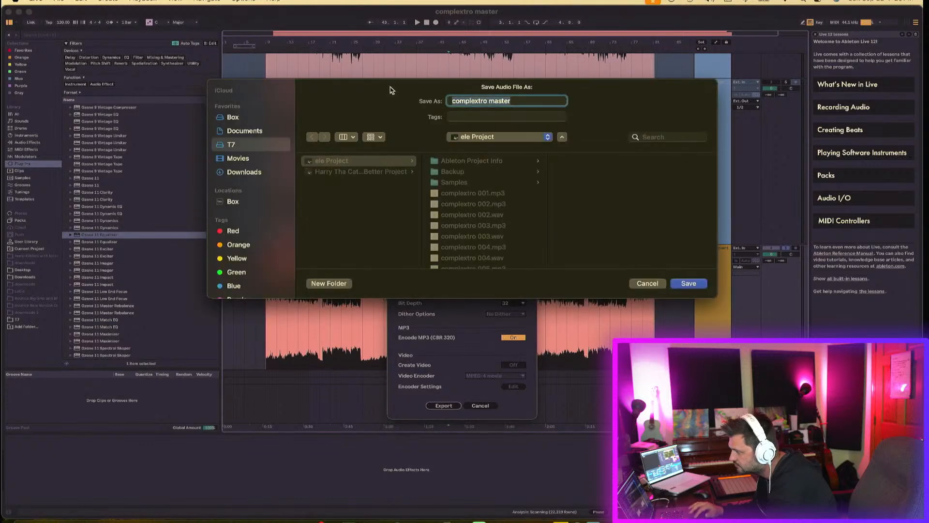
pyautogui.press('Return')
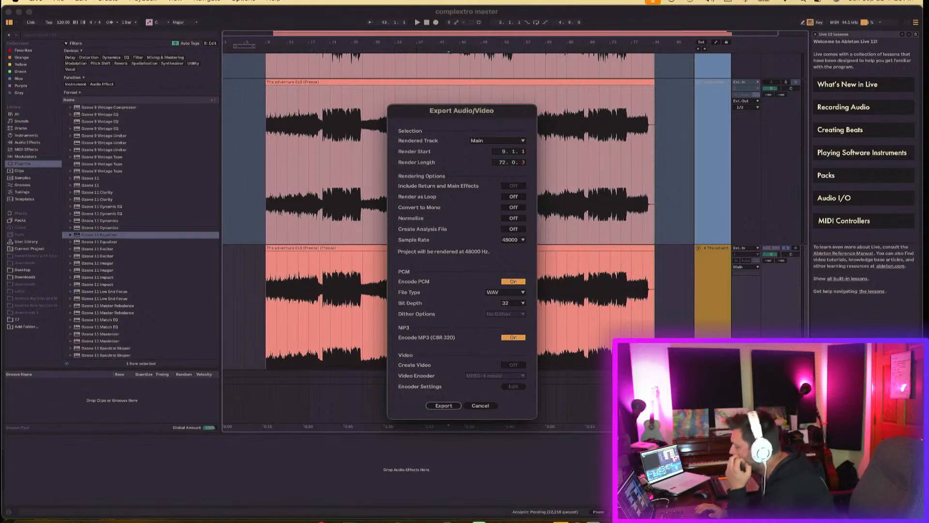
pyautogui.press('Return')
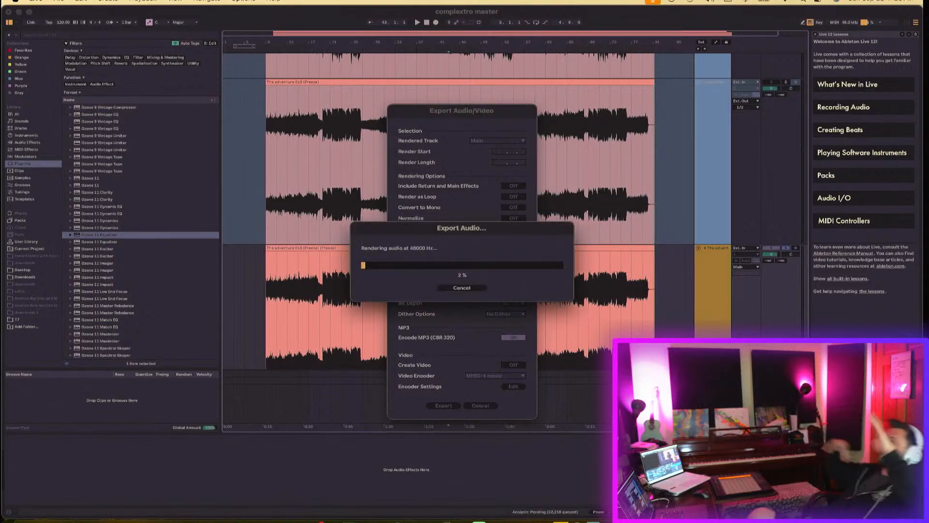
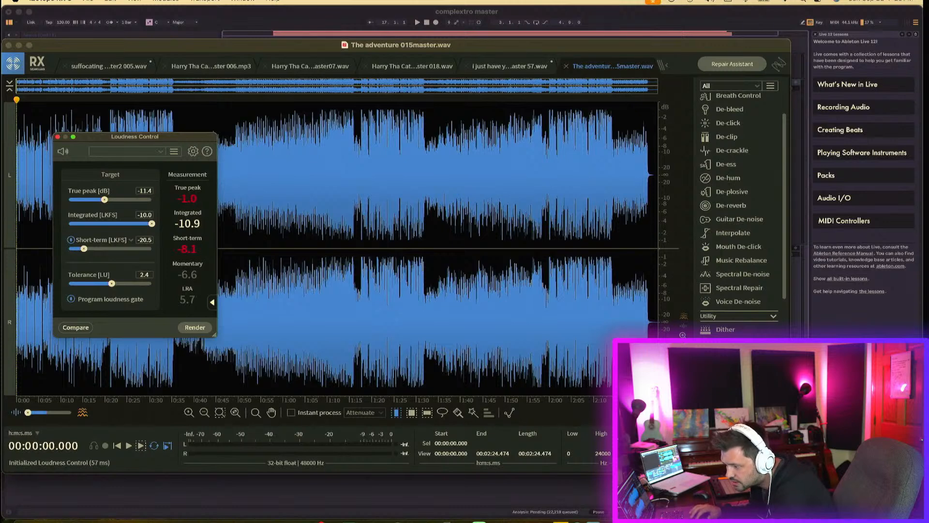
# Step: Load The adventure 012.wav and The adventure 014m.wav into RX to measure their loudness, and close the 012 file to return to 015master
pyautogui.moveTo(97, 484); pyautogui.dragTo(229, 341)
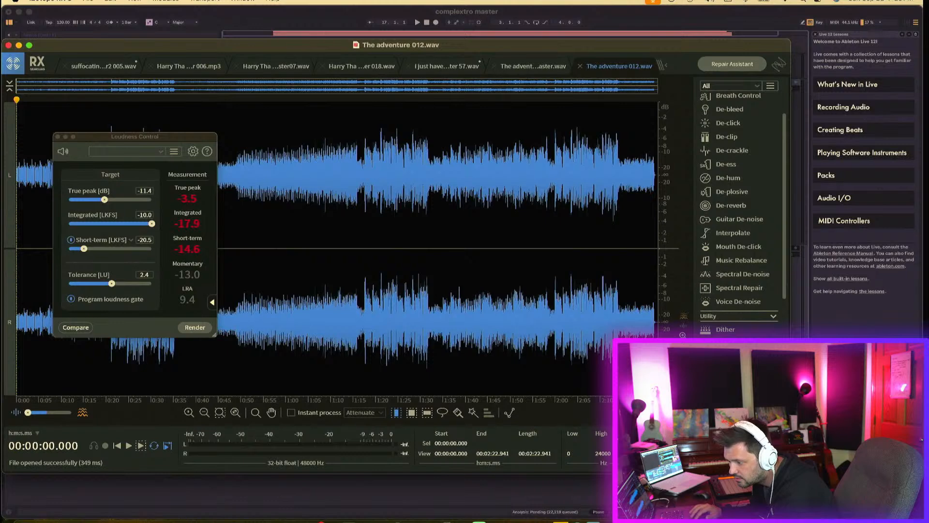
pyautogui.press('super+Tab')
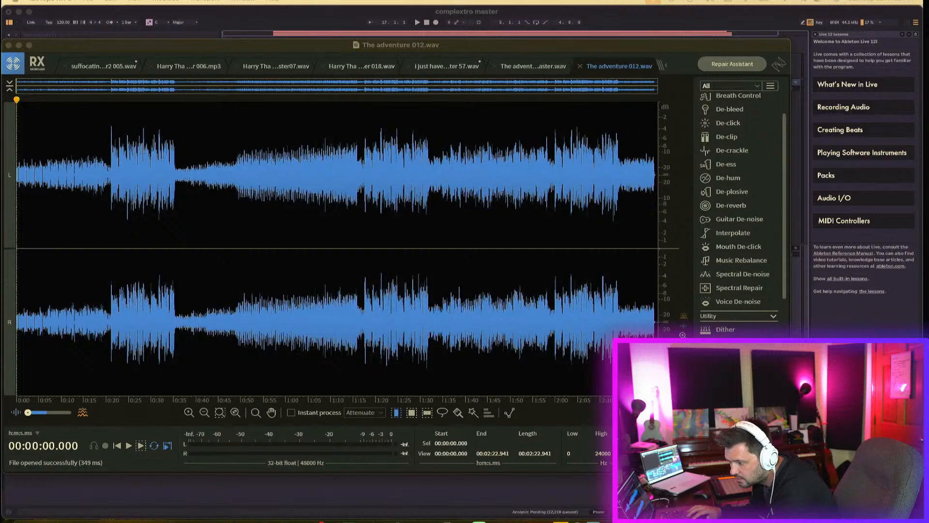
pyautogui.moveTo(1, 382); pyautogui.dragTo(166, 343)
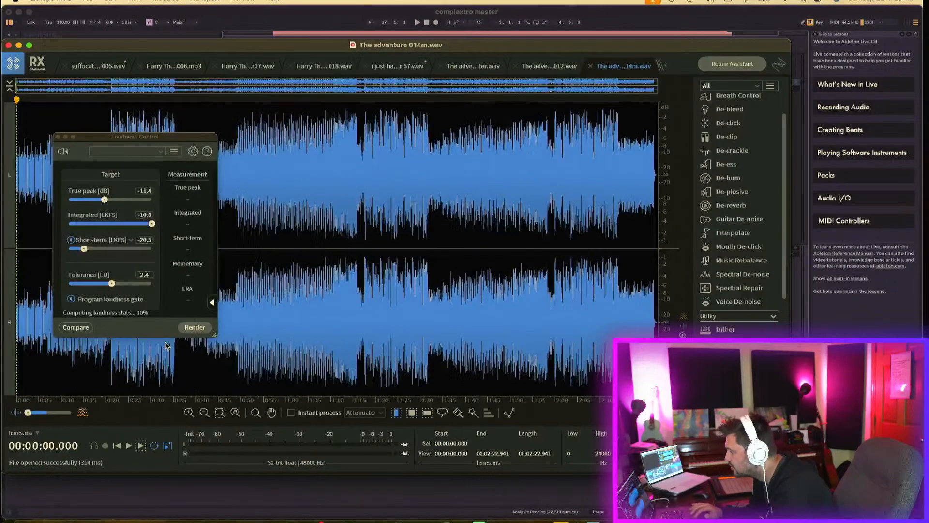
pyautogui.click(547, 66)
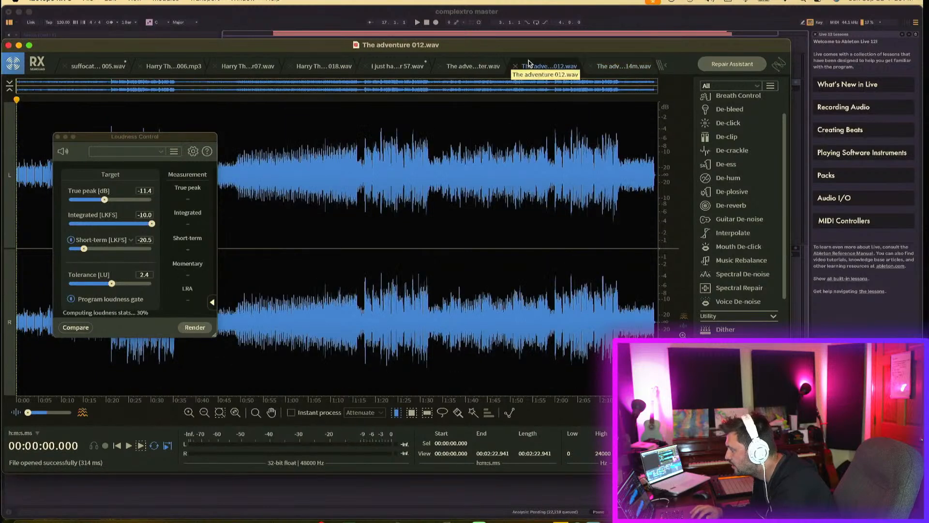
pyautogui.click(515, 66)
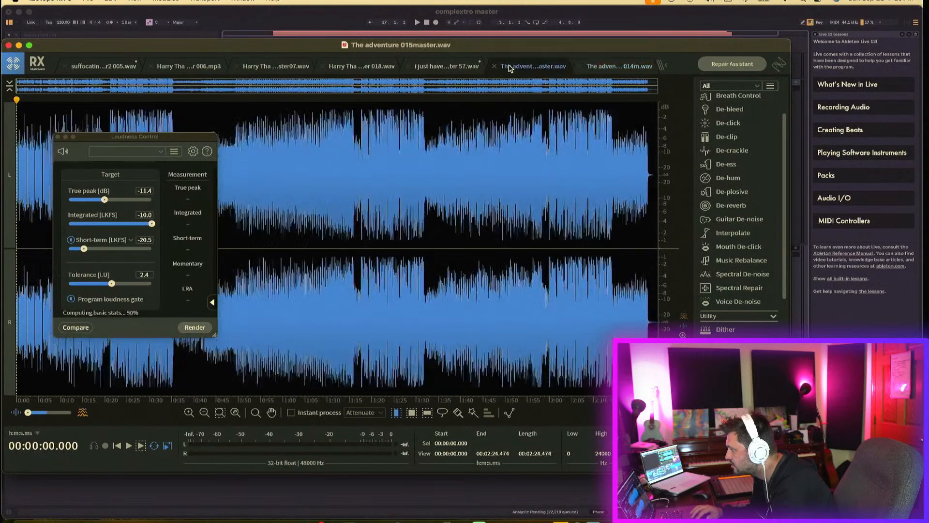
# Step: Check the loudness measurements of The adventure 015master.wav and The adventure 014m.wav in Loudness Control, and close the module
pyautogui.click(610, 67)
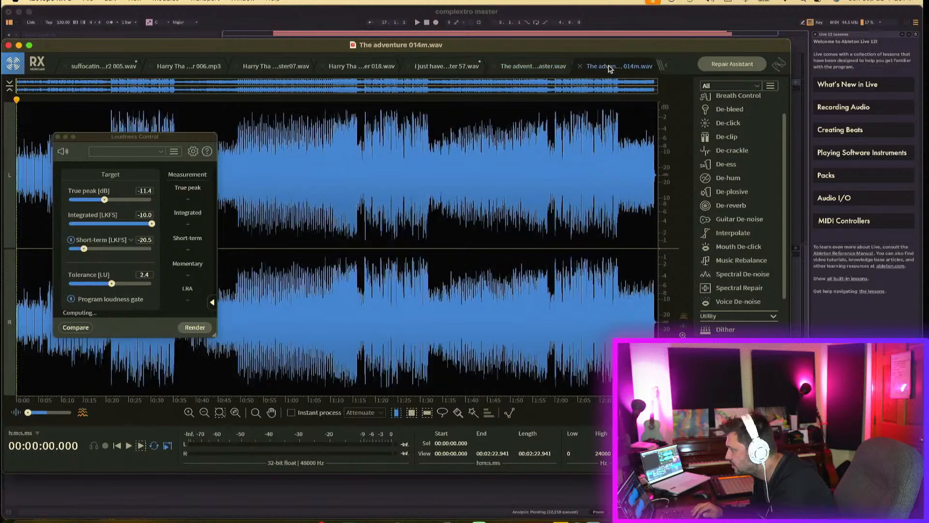
pyautogui.click(537, 70)
pyautogui.click(625, 67)
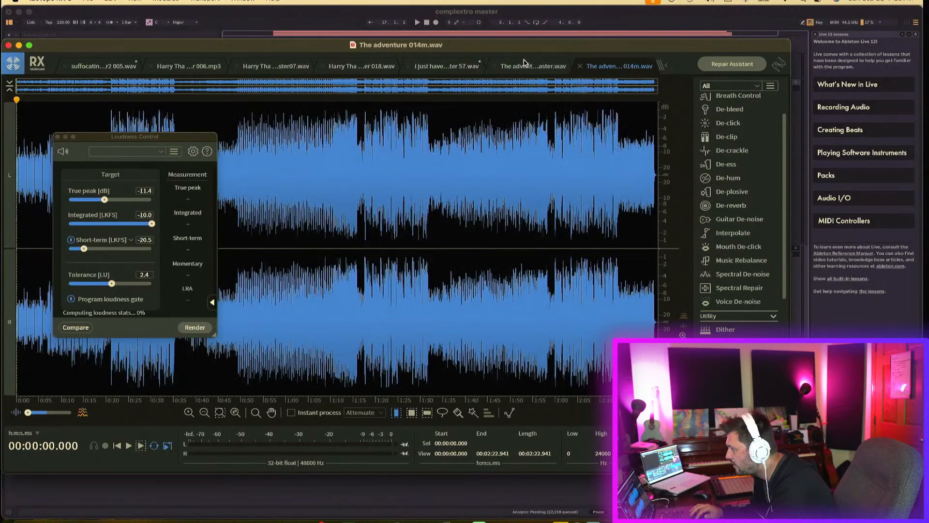
pyautogui.click(521, 70)
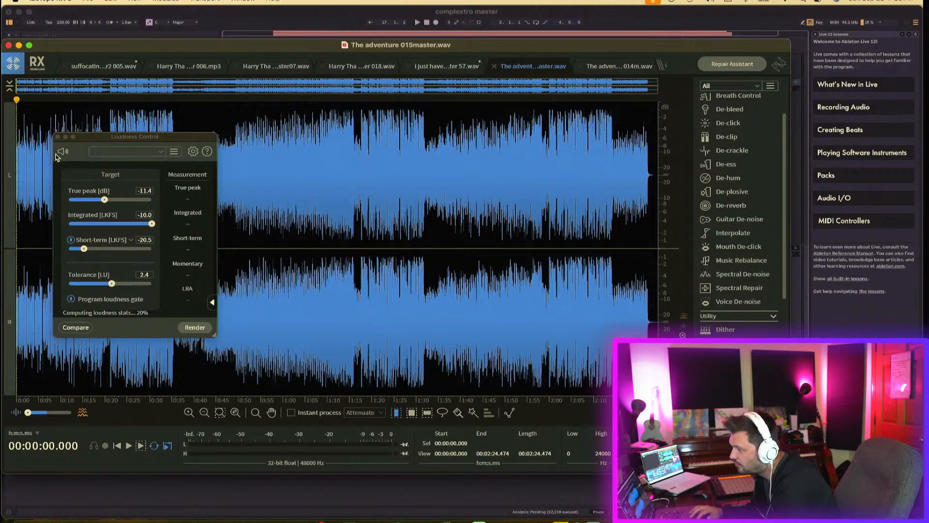
pyautogui.click(58, 136)
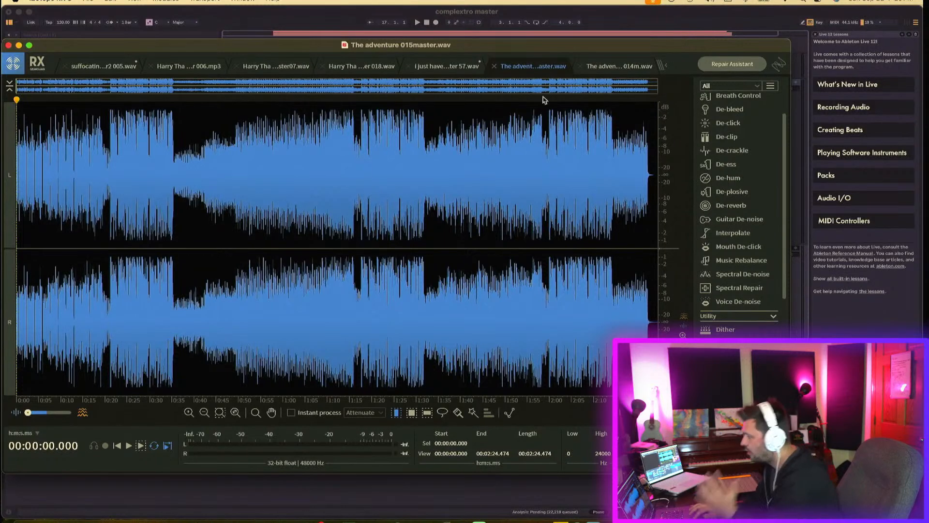
# Step: Compare the full waveforms of The adventure 015master.wav and The adventure 014m.wav, marking the 015master intro from about 3 to 15 seconds
pyautogui.click(623, 68)
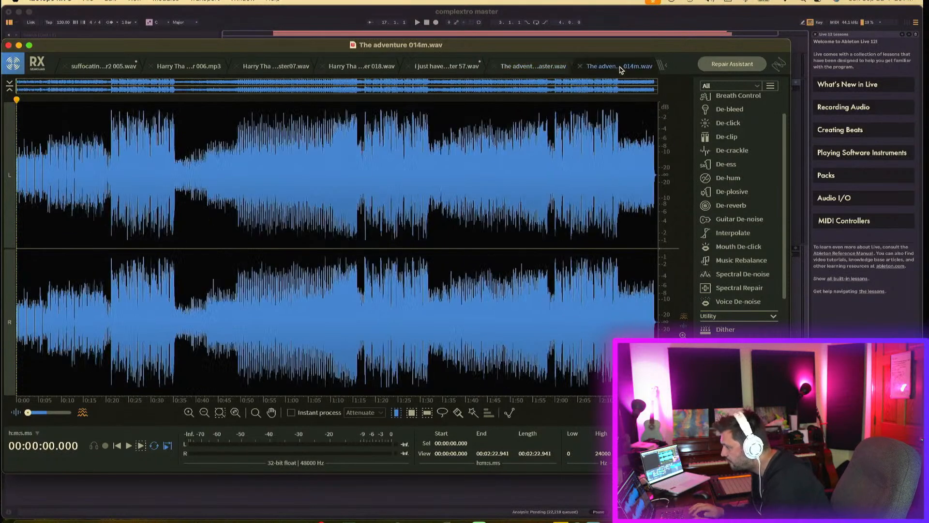
pyautogui.click(524, 67)
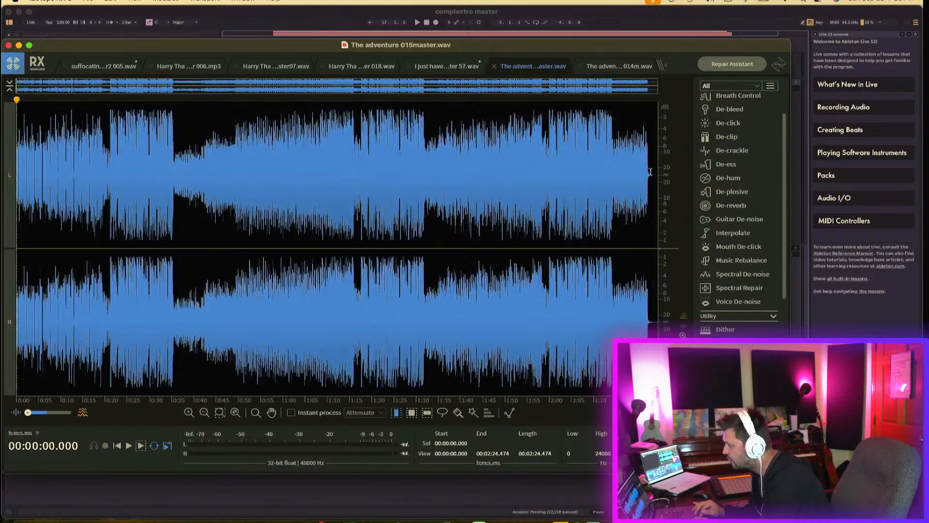
pyautogui.click(624, 70)
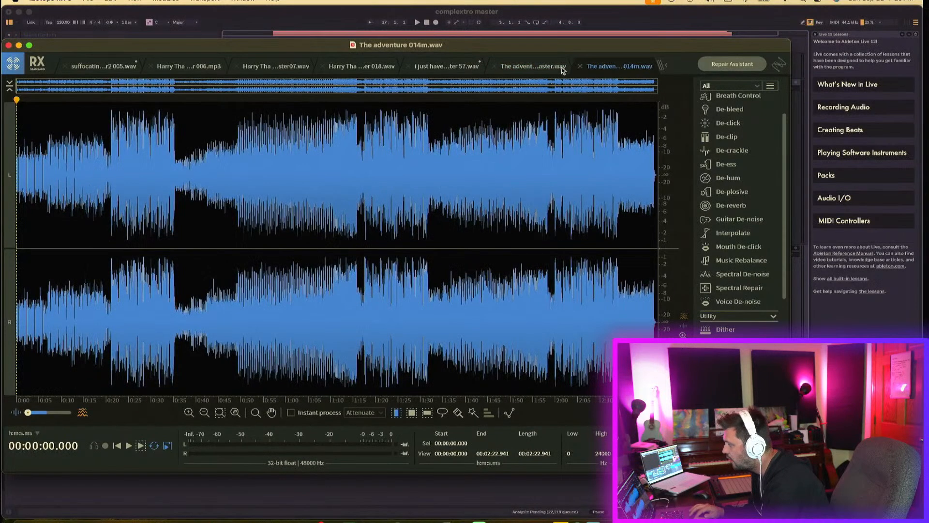
pyautogui.click(542, 68)
pyautogui.click(596, 69)
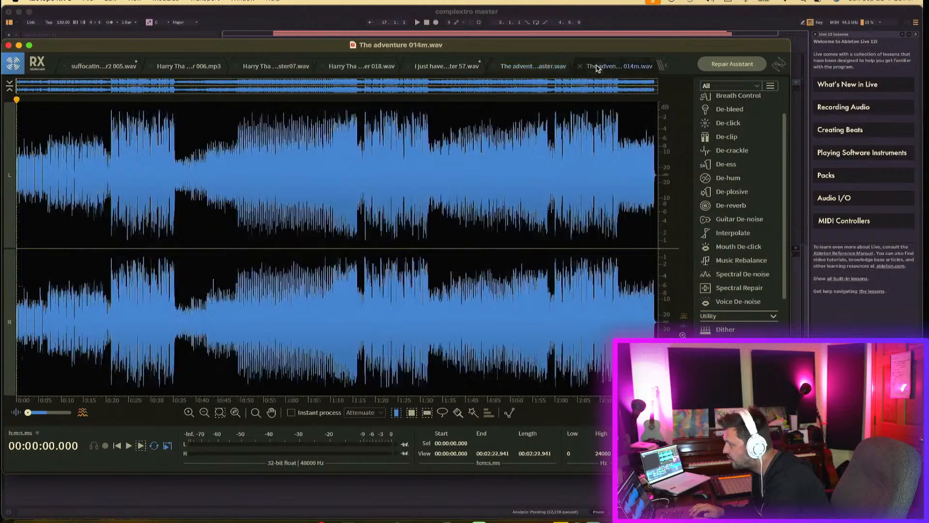
pyautogui.click(545, 69)
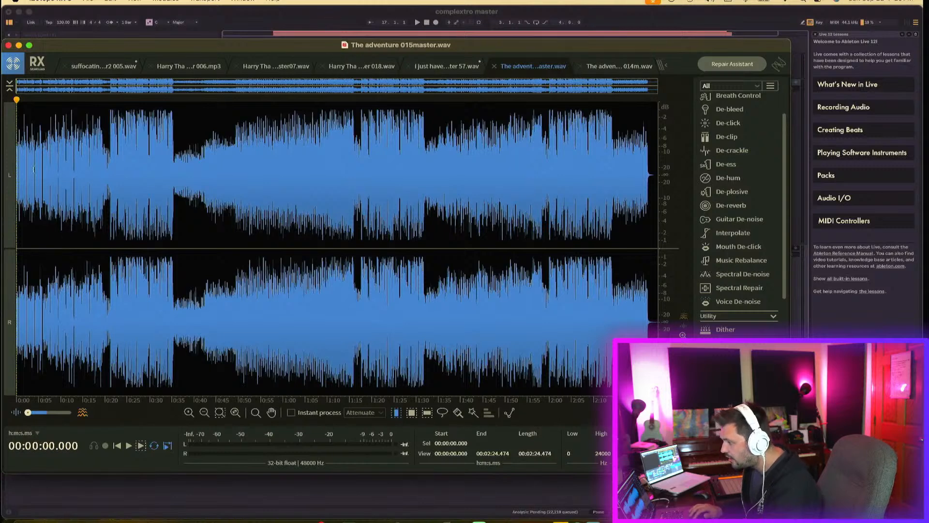
pyautogui.moveTo(29, 169); pyautogui.dragTo(82, 171)
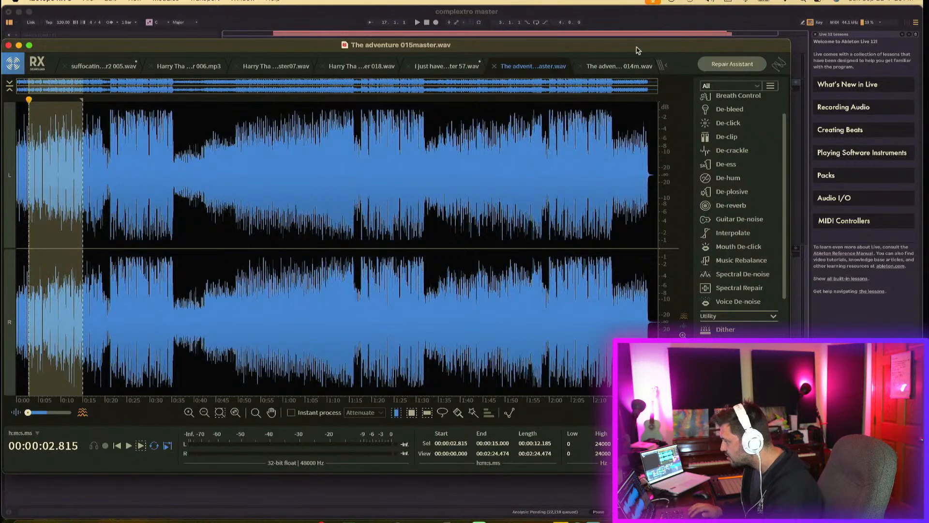
pyautogui.click(624, 69)
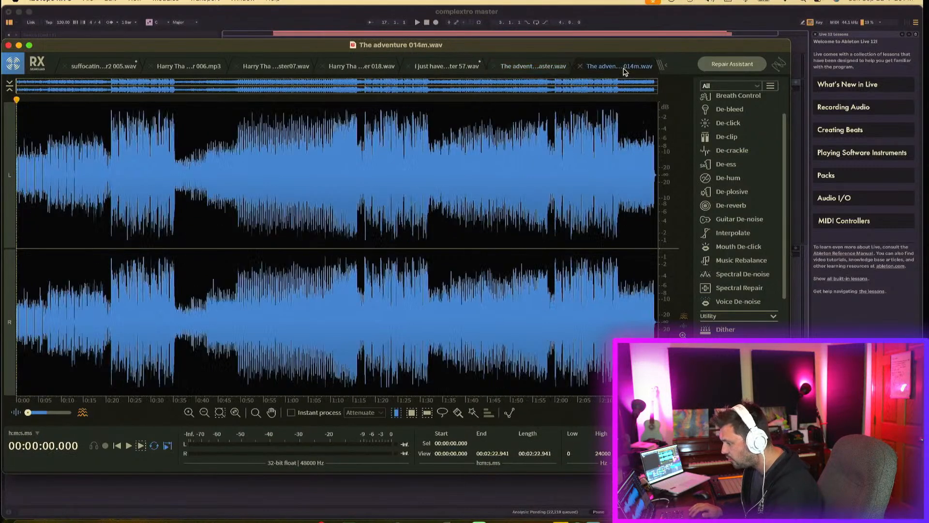
pyautogui.click(541, 67)
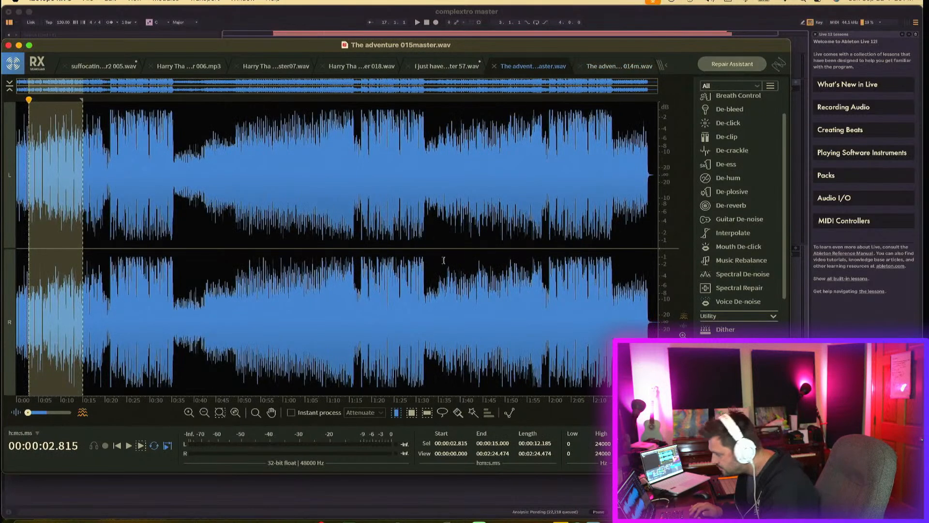
# Step: Resample The adventure 015master.wav to 44100 Hz with the post-limiter on, and close the Resample module
pyautogui.scroll(-3, 739, 213)
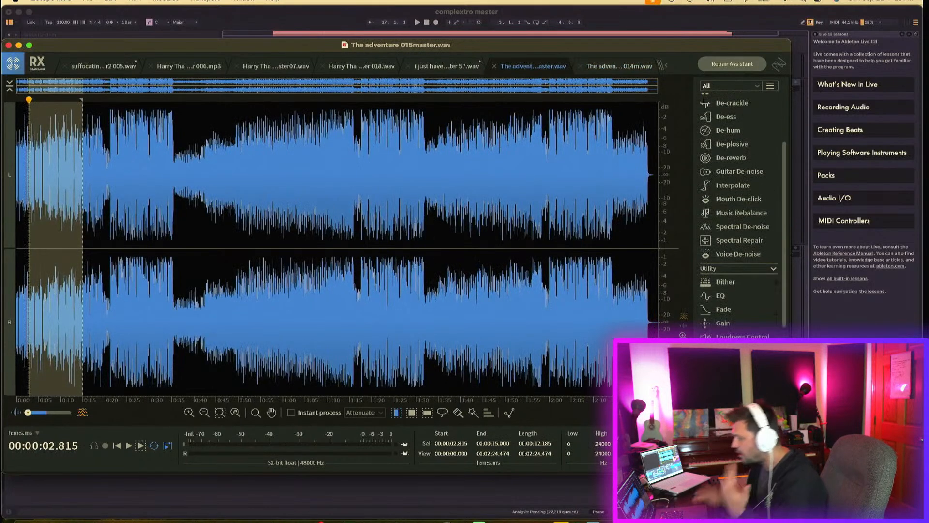
pyautogui.scroll(-1, 739, 213)
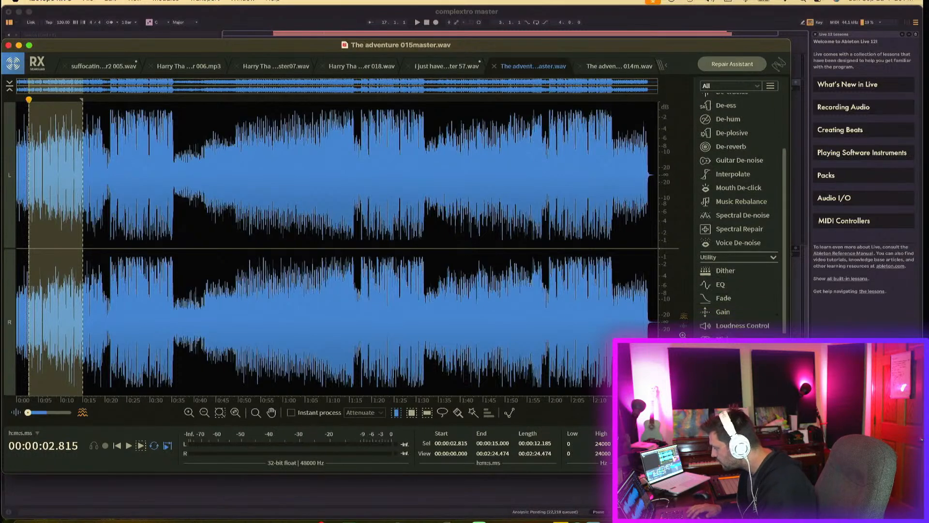
pyautogui.click(732, 394)
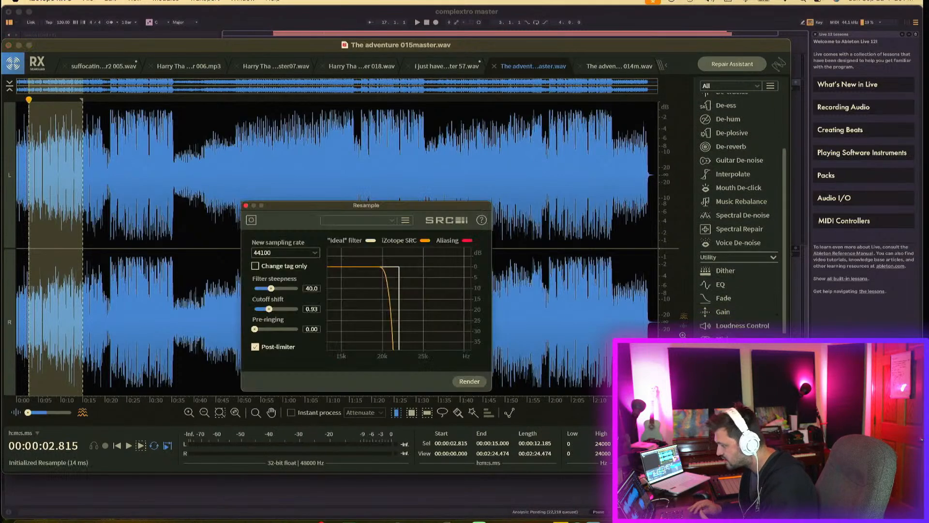
pyautogui.click(470, 382)
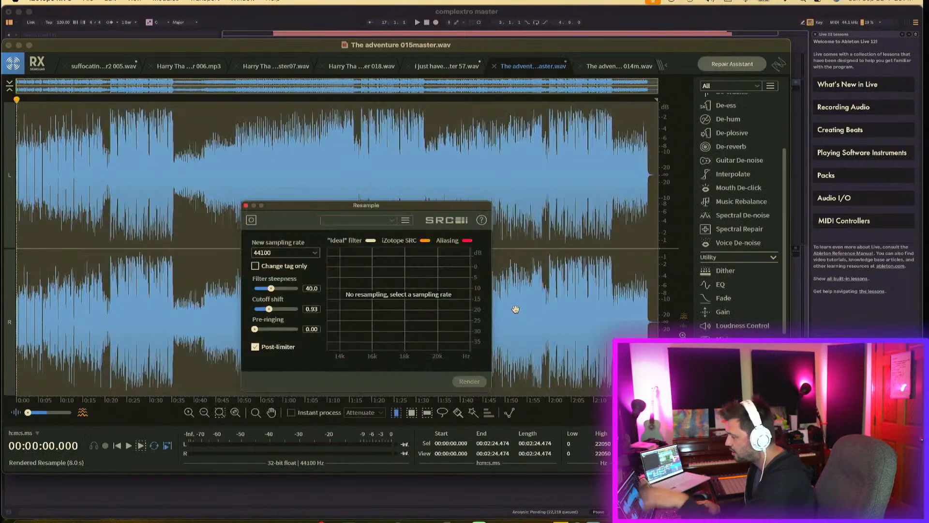
pyautogui.click(246, 207)
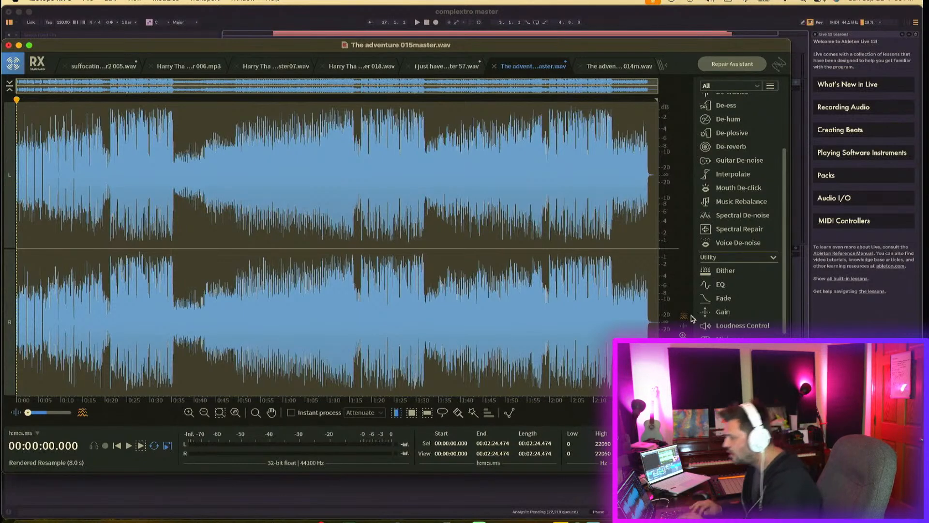
# Step: Open the Ozone 9 plug-in module and move it aside to view the waveform of i just have you tonight master 57.wav
pyautogui.moveTo(207, 48); pyautogui.dragTo(271, 40)
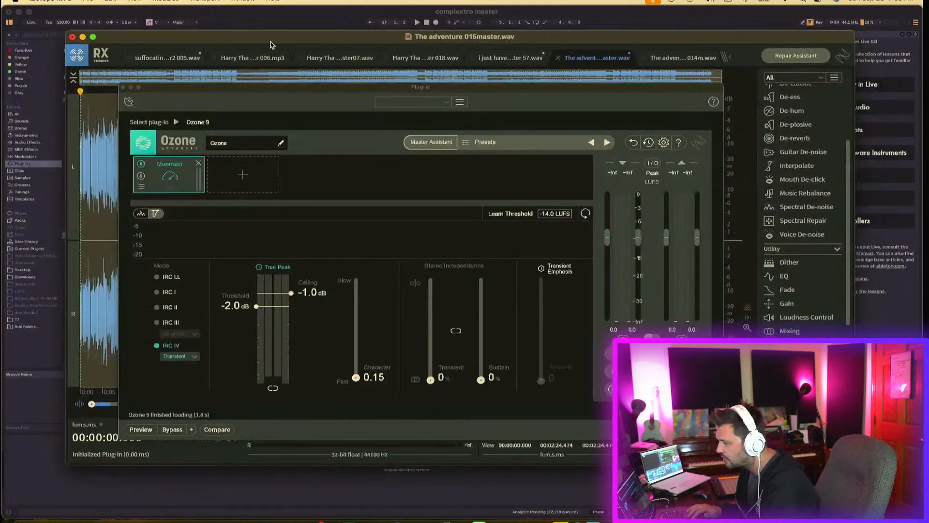
pyautogui.moveTo(339, 89); pyautogui.dragTo(299, 206)
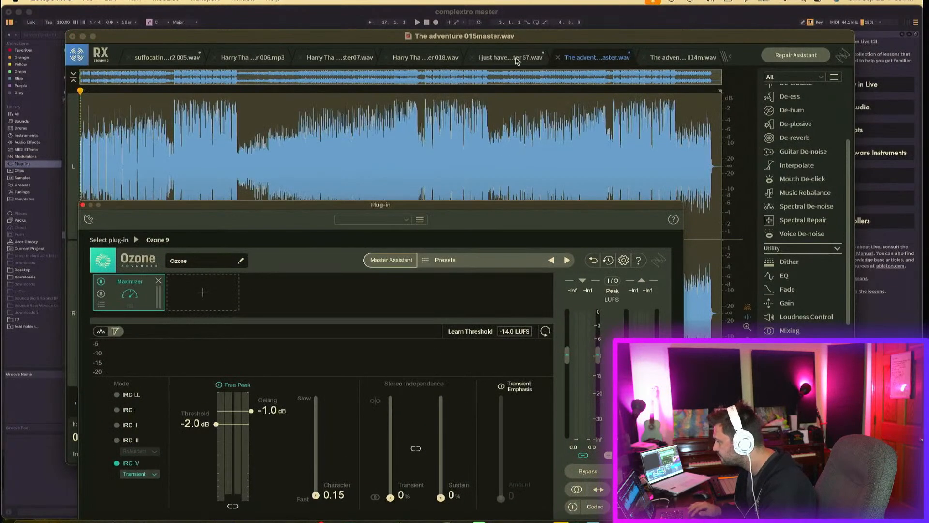
pyautogui.click(493, 58)
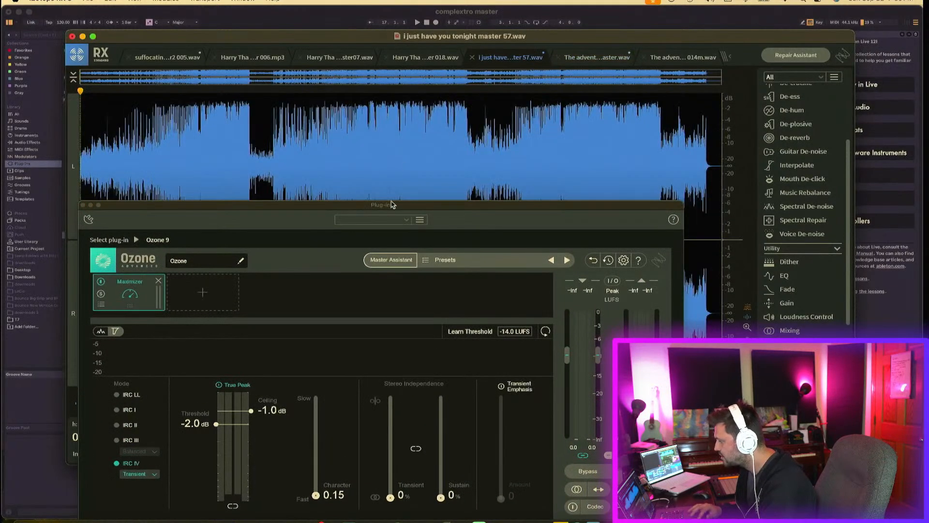
pyautogui.moveTo(392, 205); pyautogui.dragTo(404, 349)
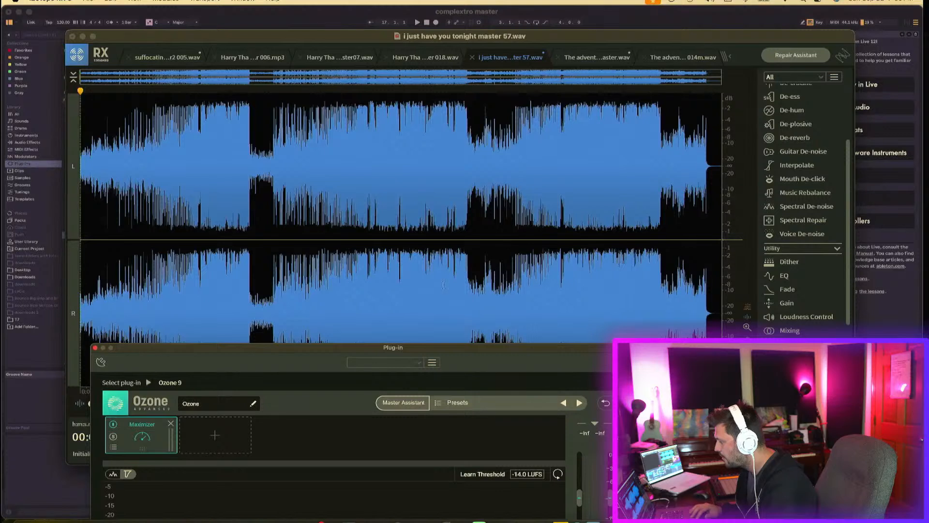
pyautogui.click(458, 251)
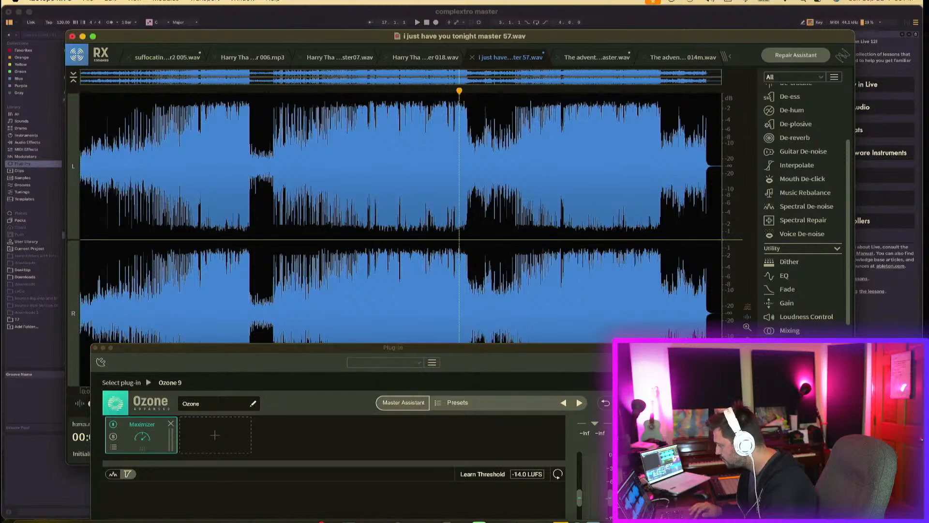
# Step: Close the plug-in module, step through the edit history of i just have you tonight master 57.wav, and play it from about 0:32
pyautogui.press('super+a')
pyautogui.click(93, 350)
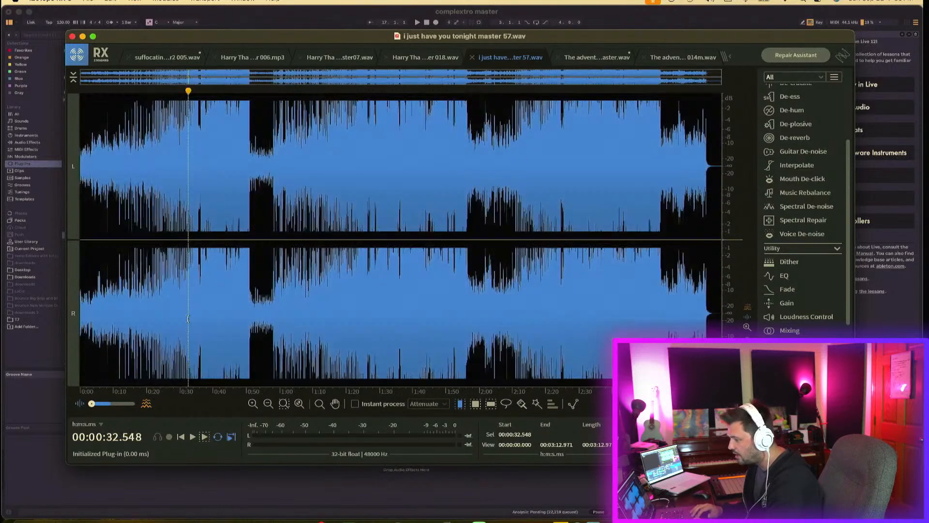
pyautogui.click(189, 318)
pyautogui.press('space')
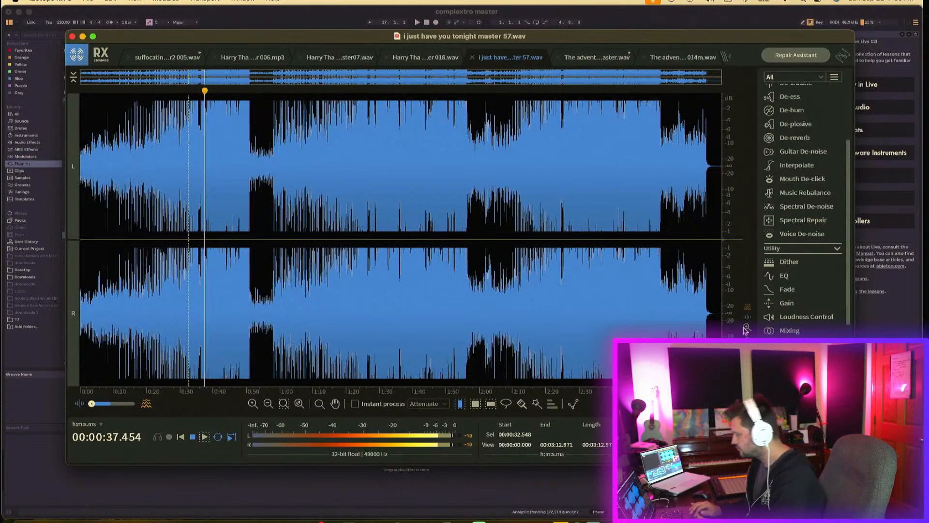
pyautogui.press('space')
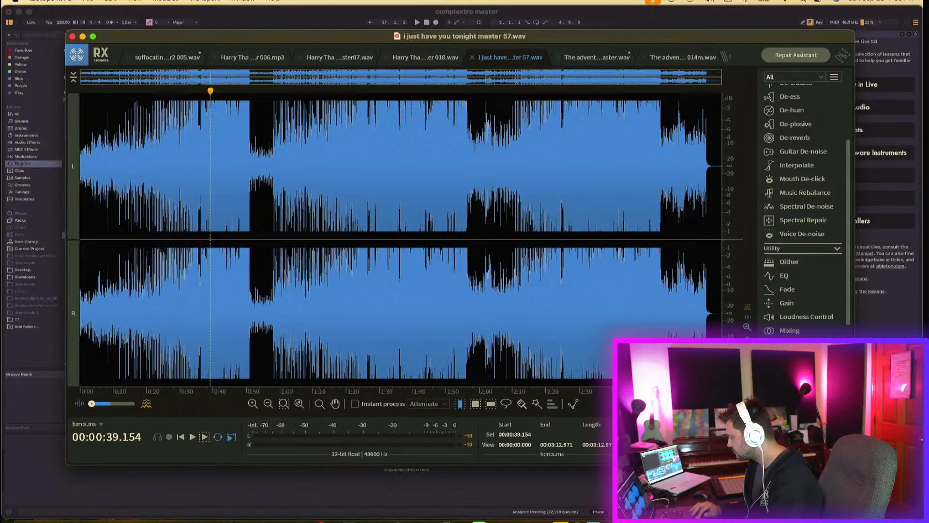
pyautogui.press('super+a')
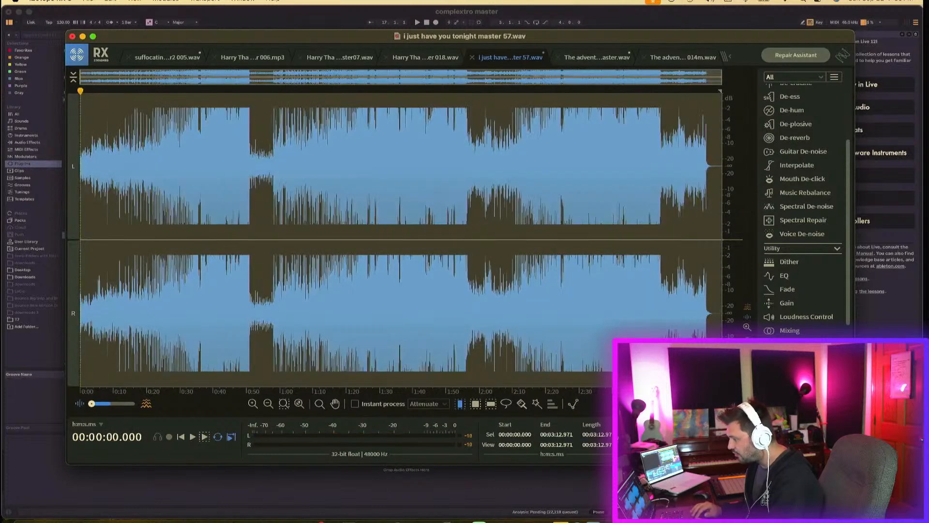
pyautogui.press('super+shift+z')
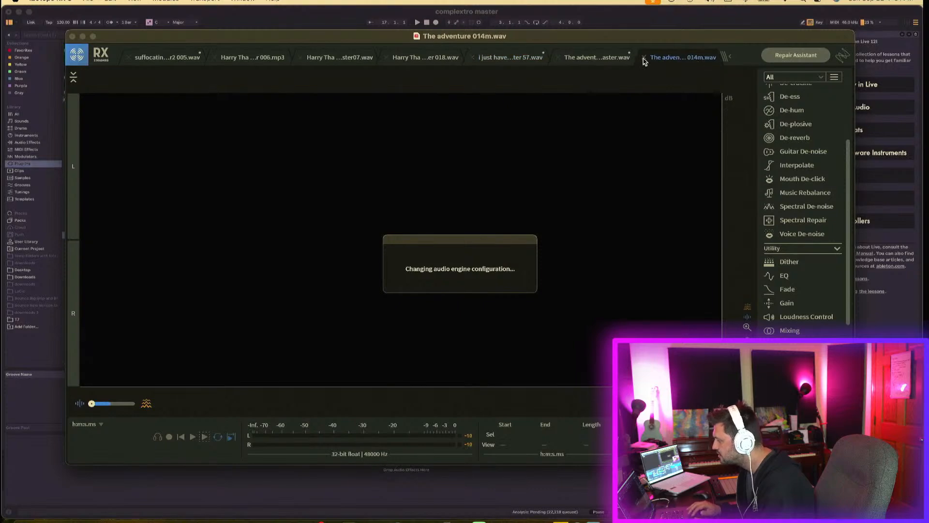
# Step: Close The adventure 014m.wav, and open Ozone 9 on The adventure 015master.wav with the playhead shortly before the second loud section
pyautogui.click(612, 58)
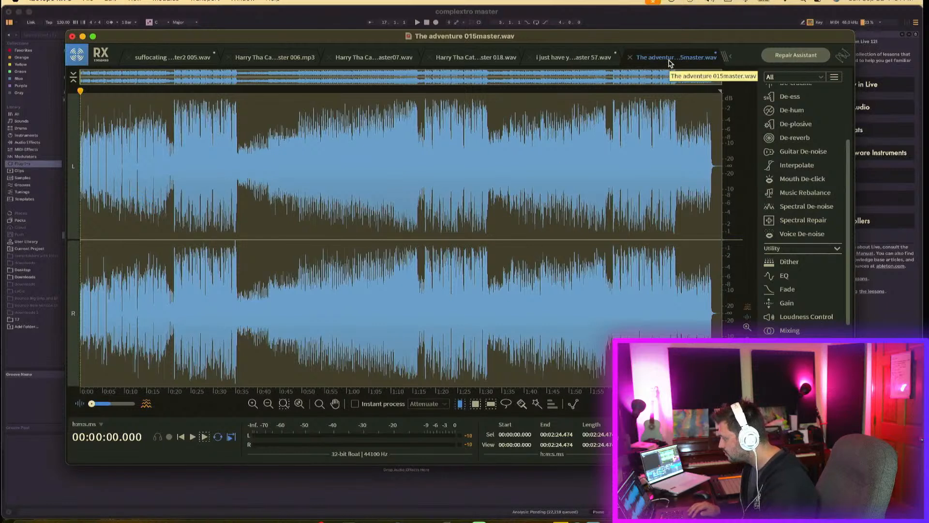
pyautogui.click(502, 281)
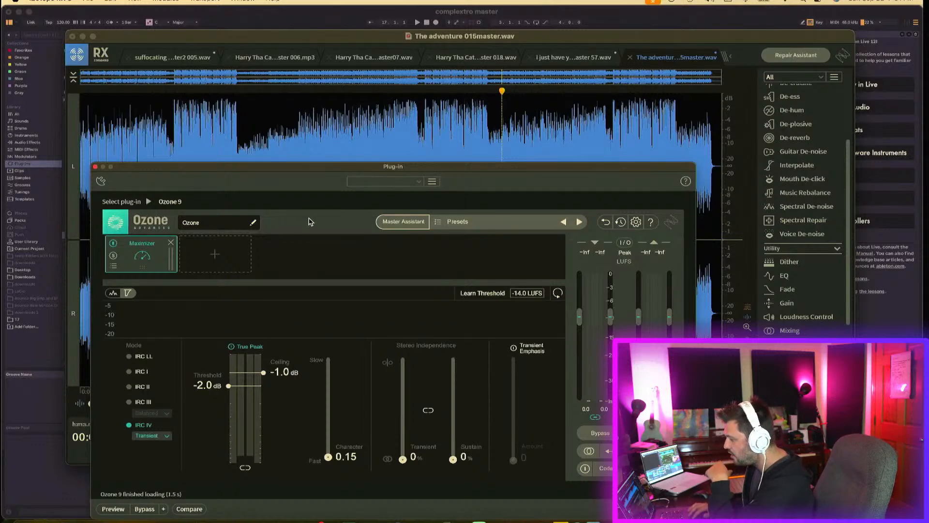
pyautogui.moveTo(306, 167); pyautogui.dragTo(304, 324)
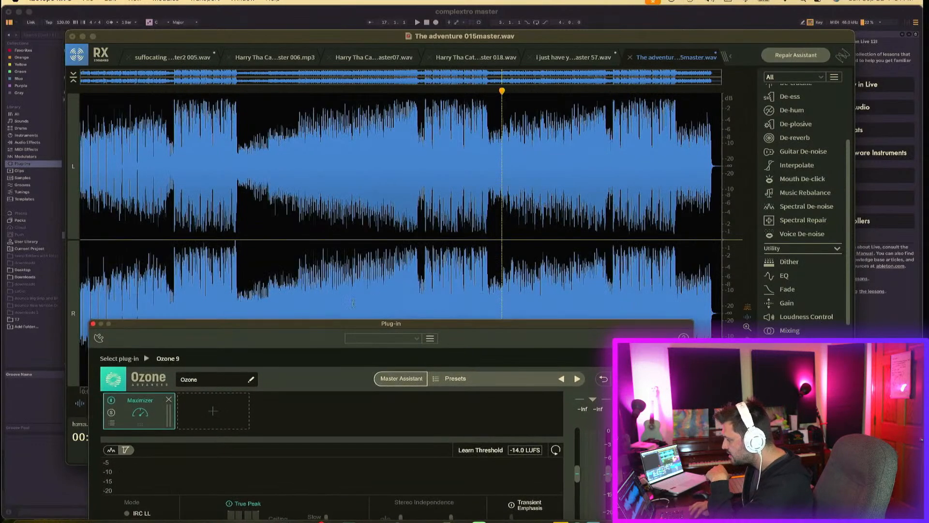
pyautogui.click(413, 283)
pyautogui.click(401, 285)
pyautogui.click(386, 286)
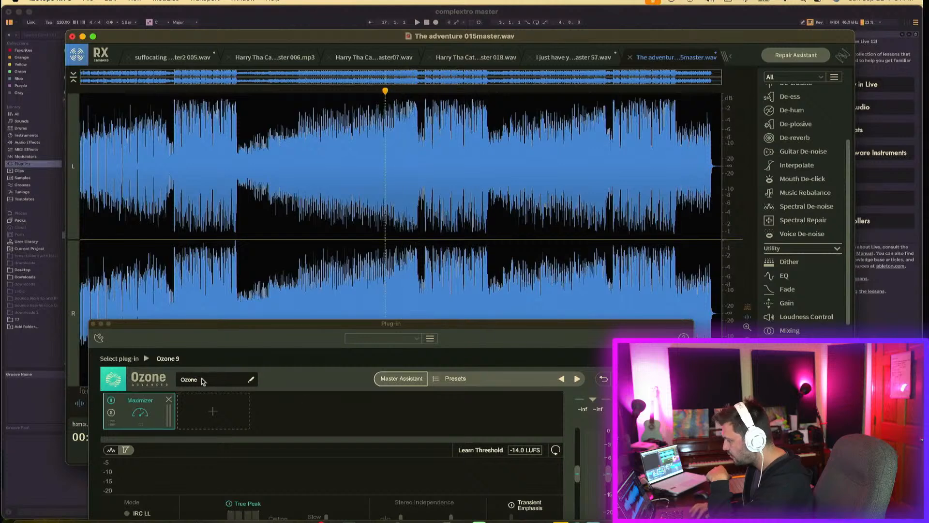
pyautogui.moveTo(228, 324); pyautogui.dragTo(246, 150)
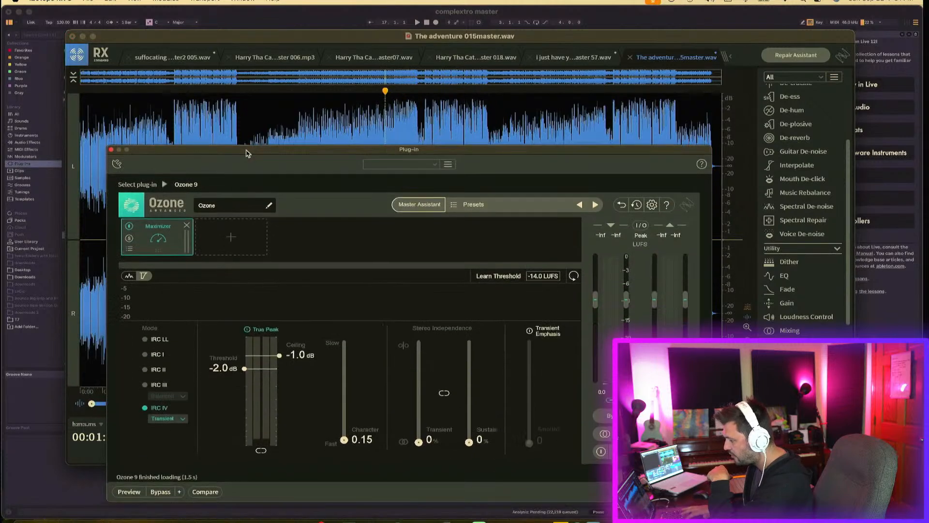
# Step: Preview the Ozone 9 Maximizer on 015master, set its threshold to -1.0 dB, and stop the preview
pyautogui.click(121, 493)
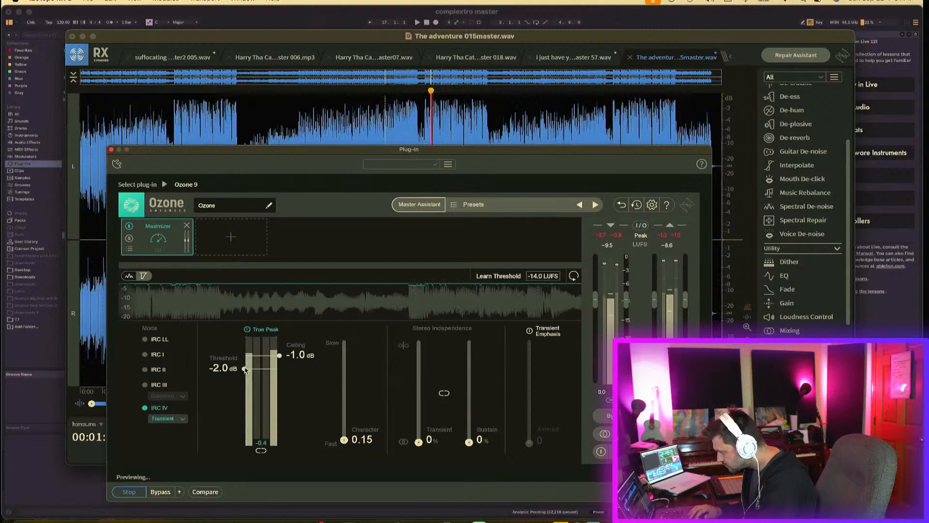
pyautogui.moveTo(245, 370); pyautogui.dragTo(246, 356)
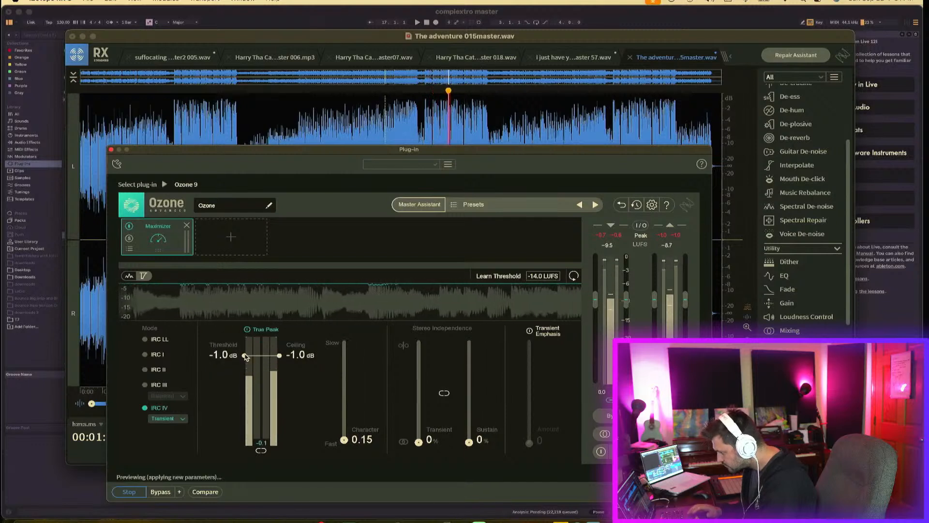
pyautogui.press('space')
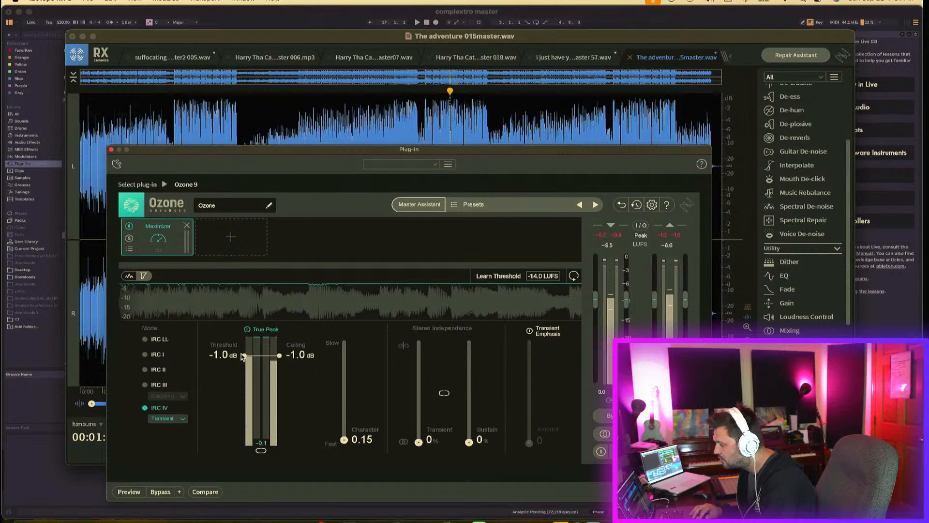
# Step: Preview 015master with the Maximizer threshold at 0.0 dB, then return the threshold to -1.0 dB and preview it again
pyautogui.moveTo(243, 357); pyautogui.dragTo(245, 297)
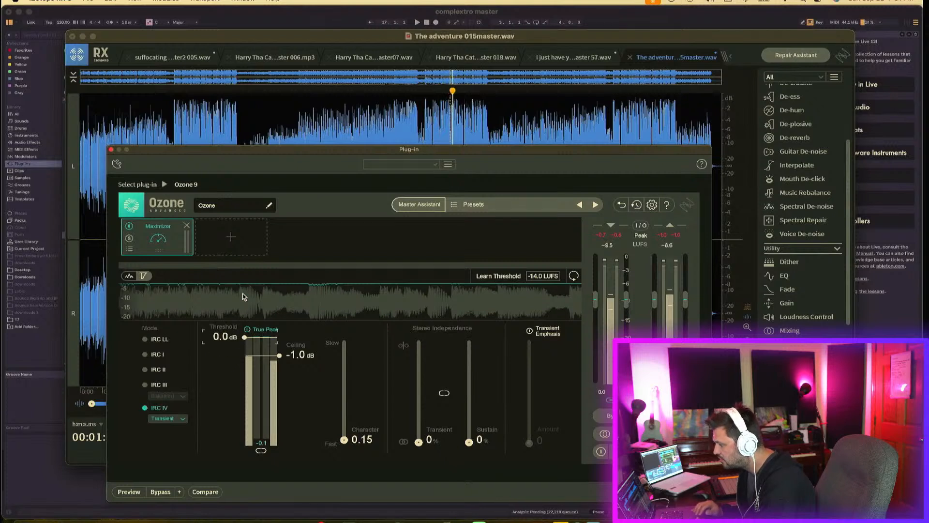
pyautogui.click(129, 492)
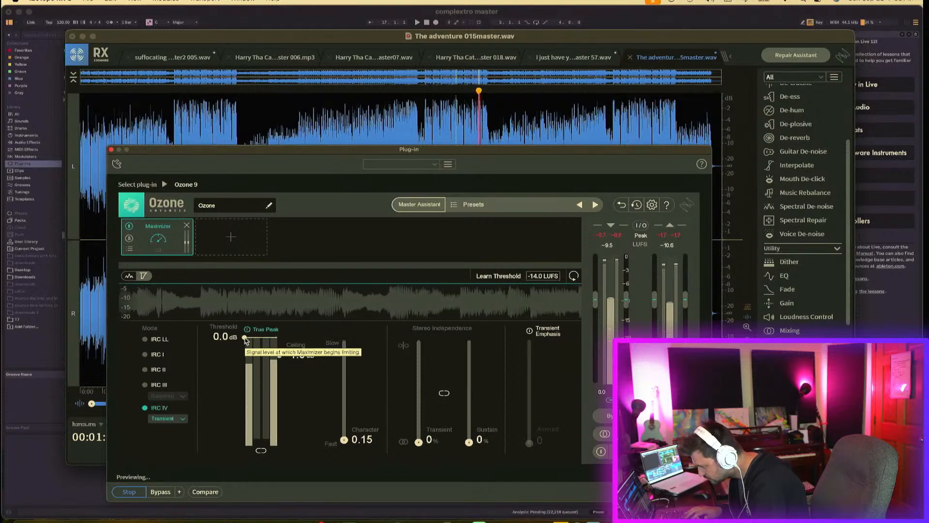
pyautogui.moveTo(245, 340); pyautogui.dragTo(246, 358)
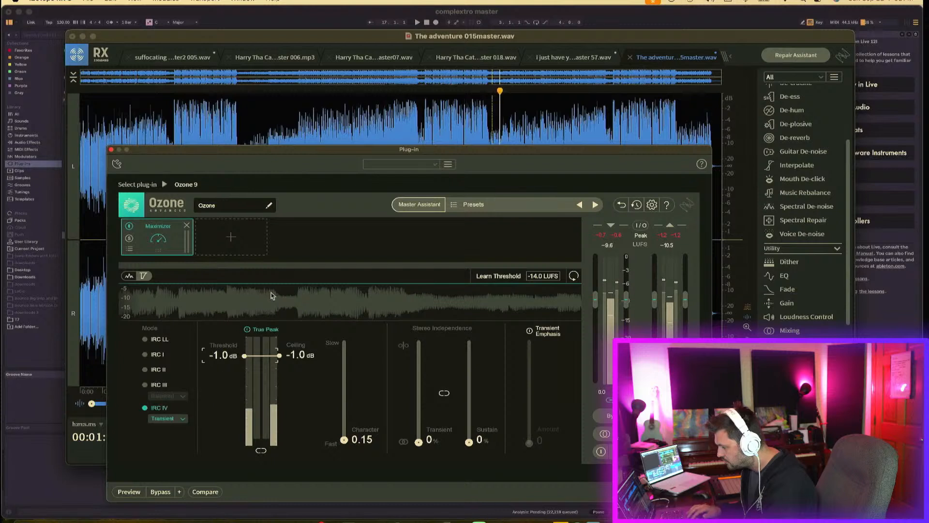
pyautogui.click(125, 492)
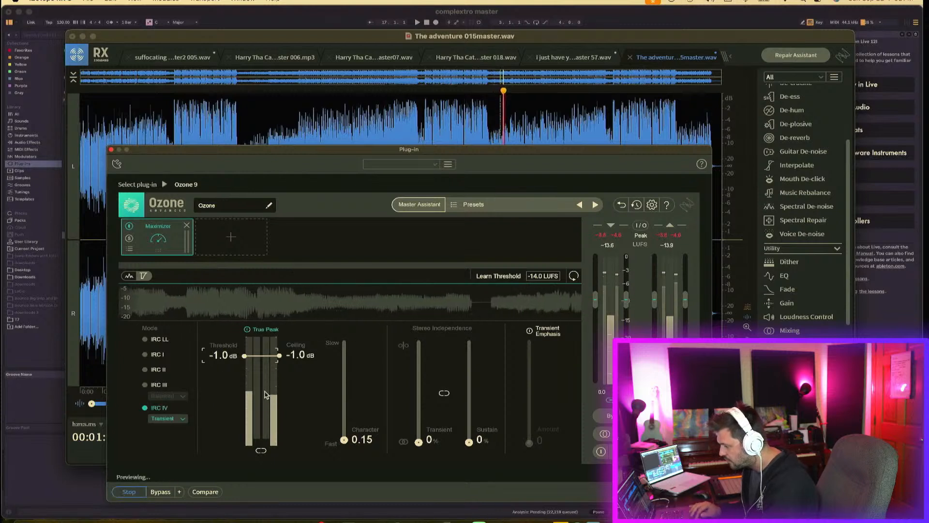
pyautogui.press('space')
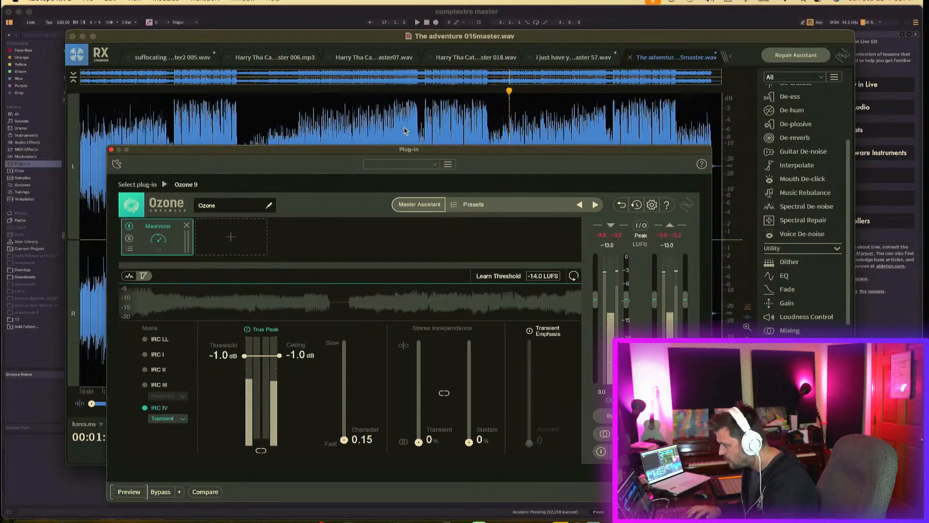
# Step: Render the Ozone 9 Maximizer onto The adventure 015master.wav with its threshold and ceiling at -1.0 dB
pyautogui.click(405, 131)
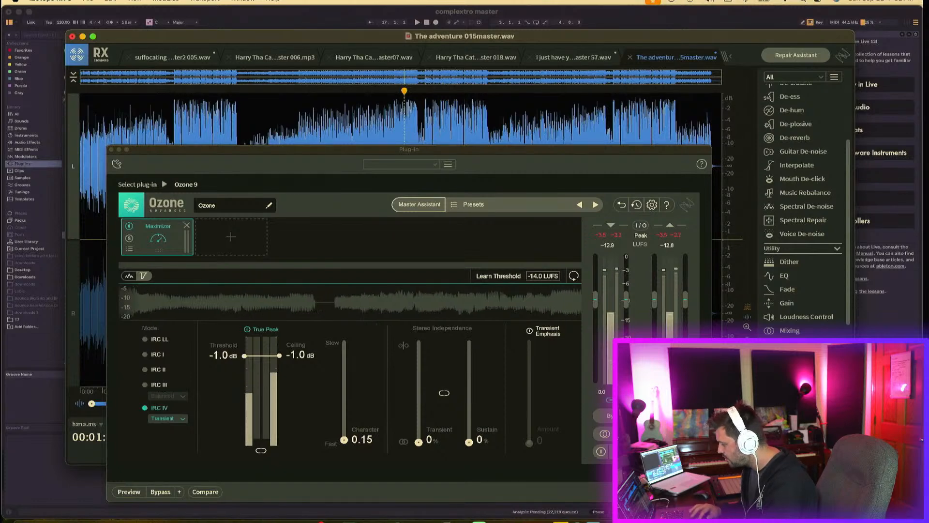
pyautogui.click(688, 491)
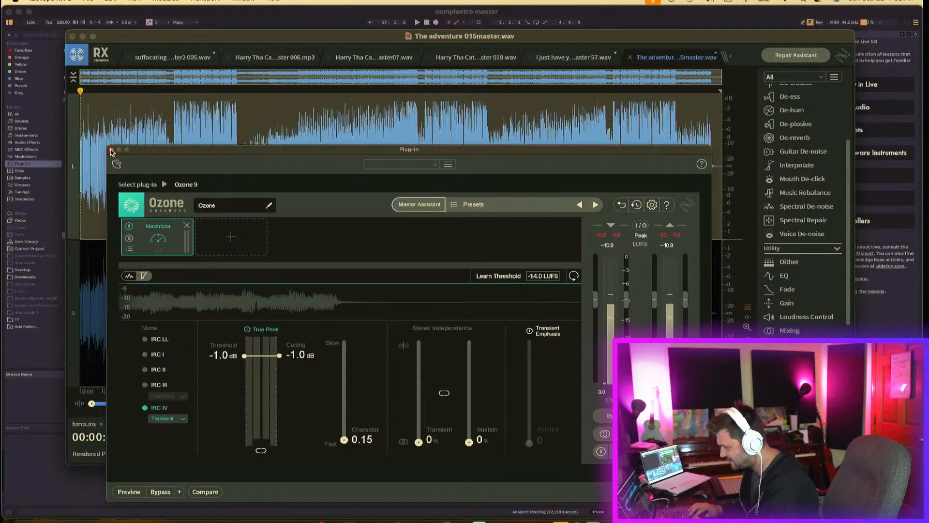
# Step: Select the entire waveform of The adventure 015master.wav and render the Ozone 9 Maximizer over it again
pyautogui.click(94, 284)
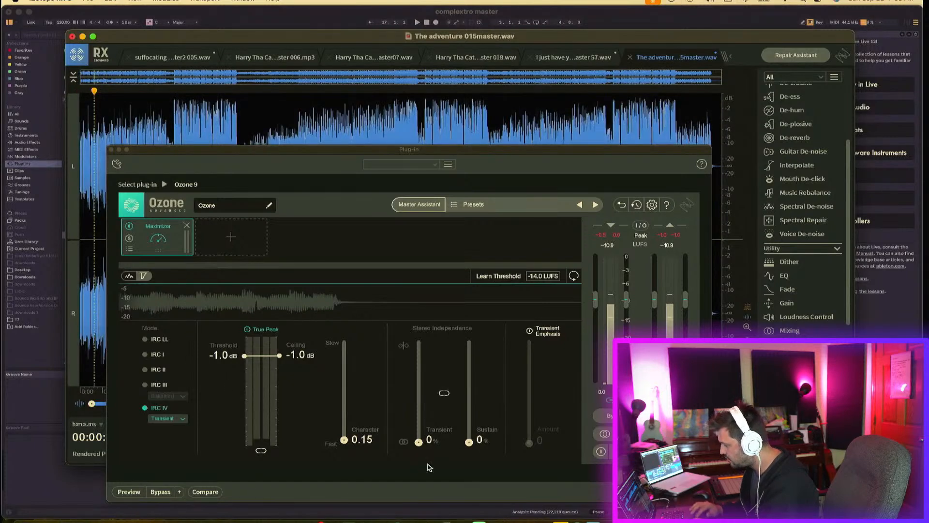
pyautogui.click(413, 138)
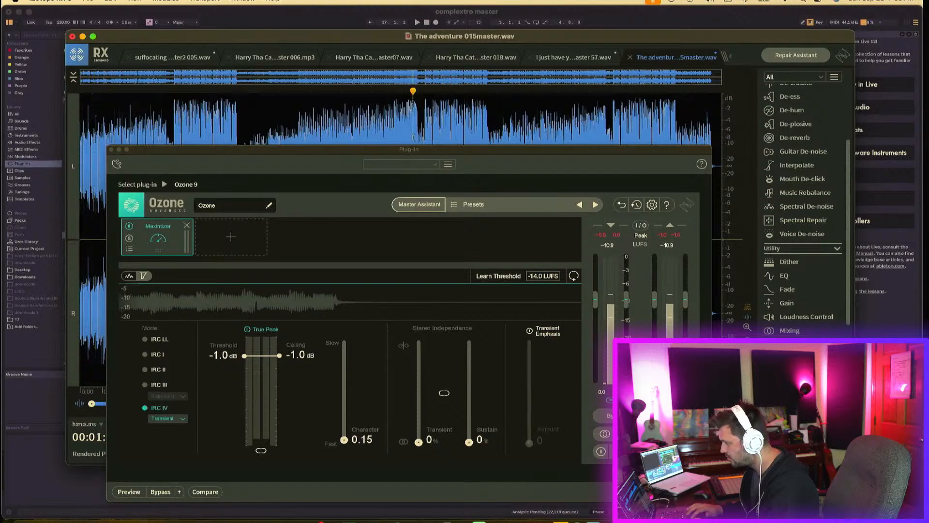
pyautogui.press('super+a')
pyautogui.click(690, 491)
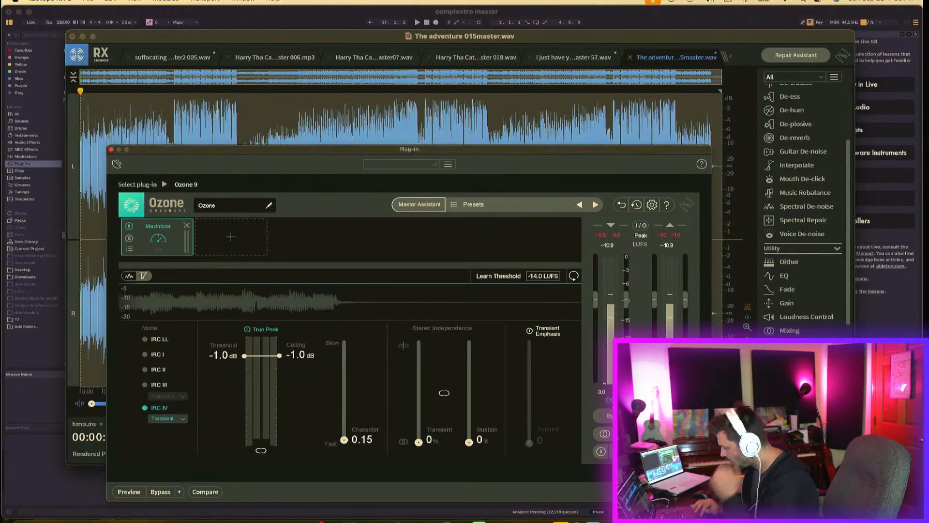